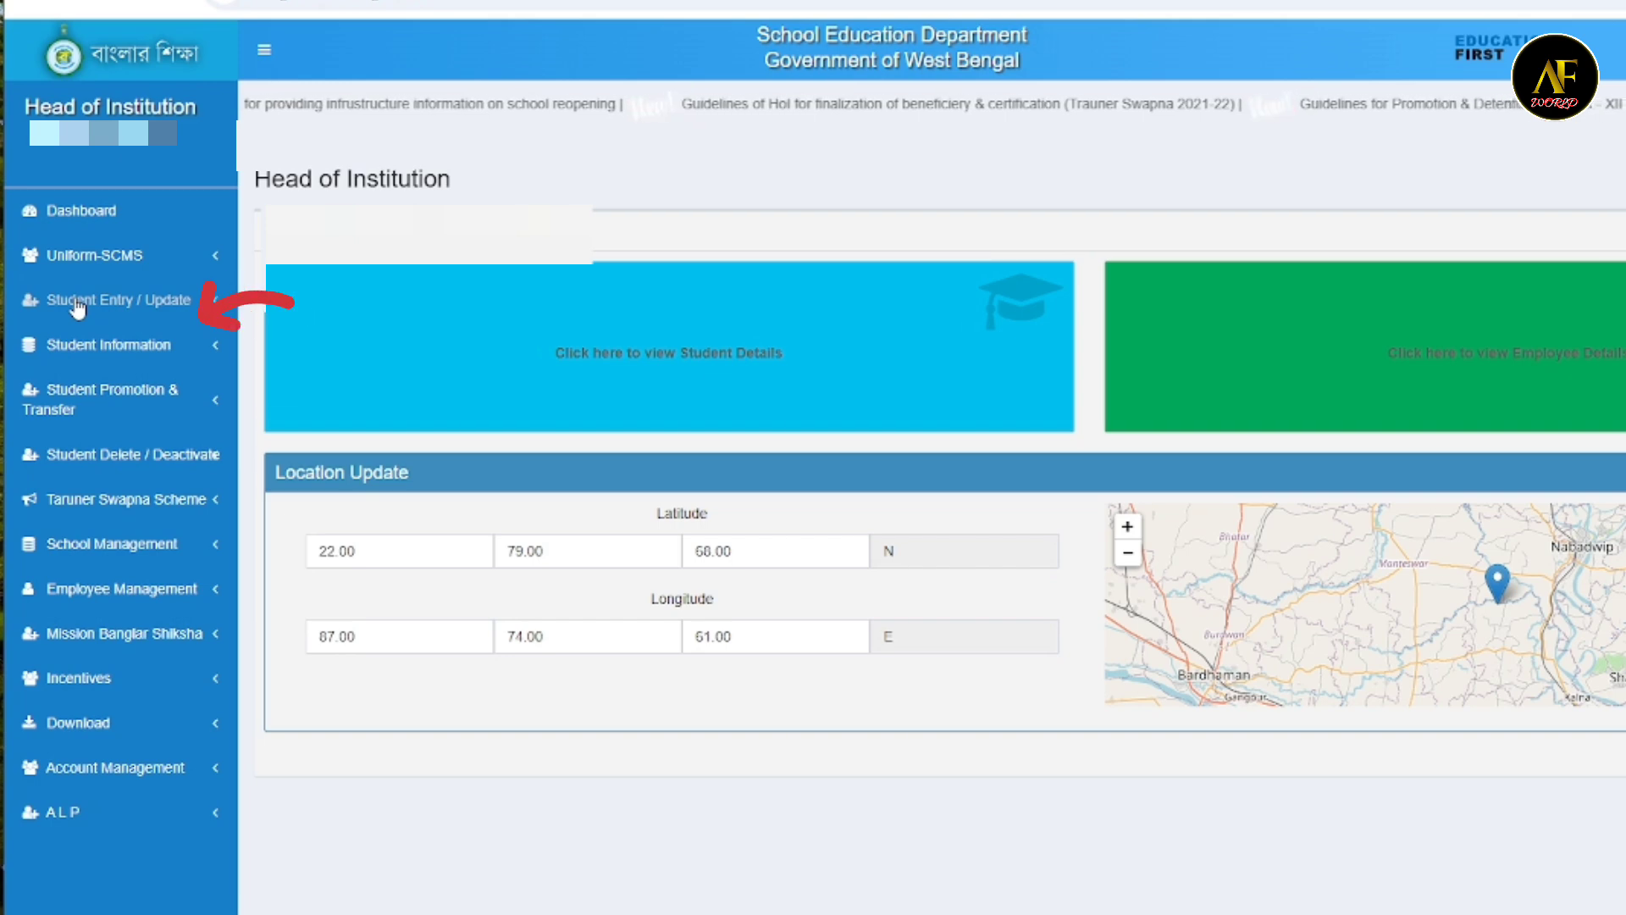
- Open the Student Entry form and activate the Name of the Student field
click(78, 303)
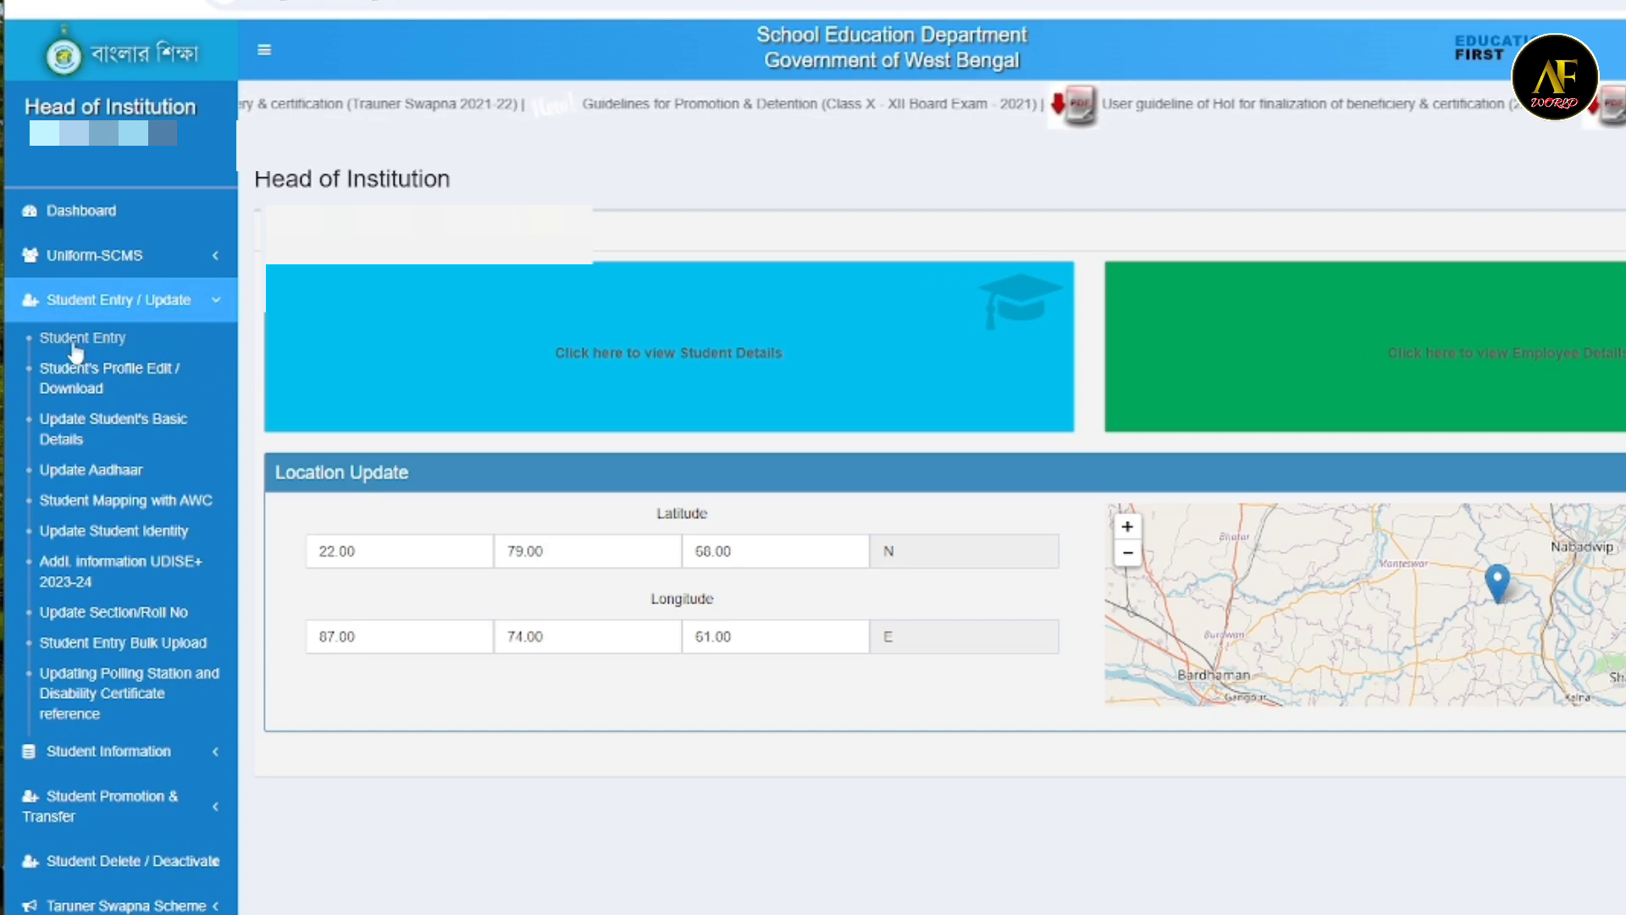
click(75, 343)
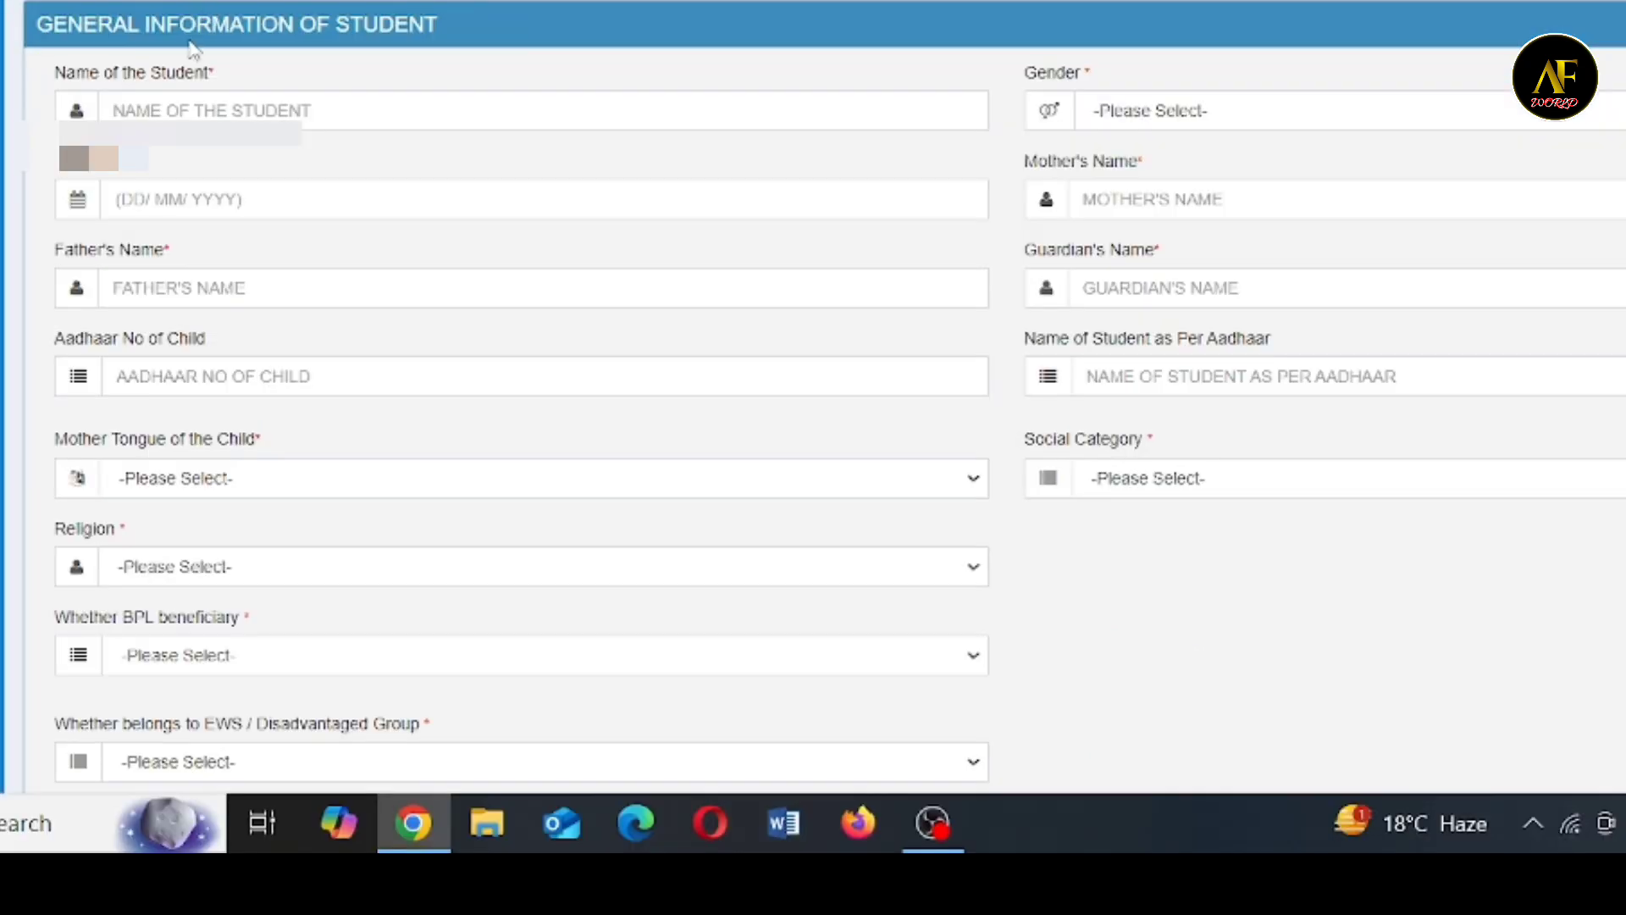
click(155, 107)
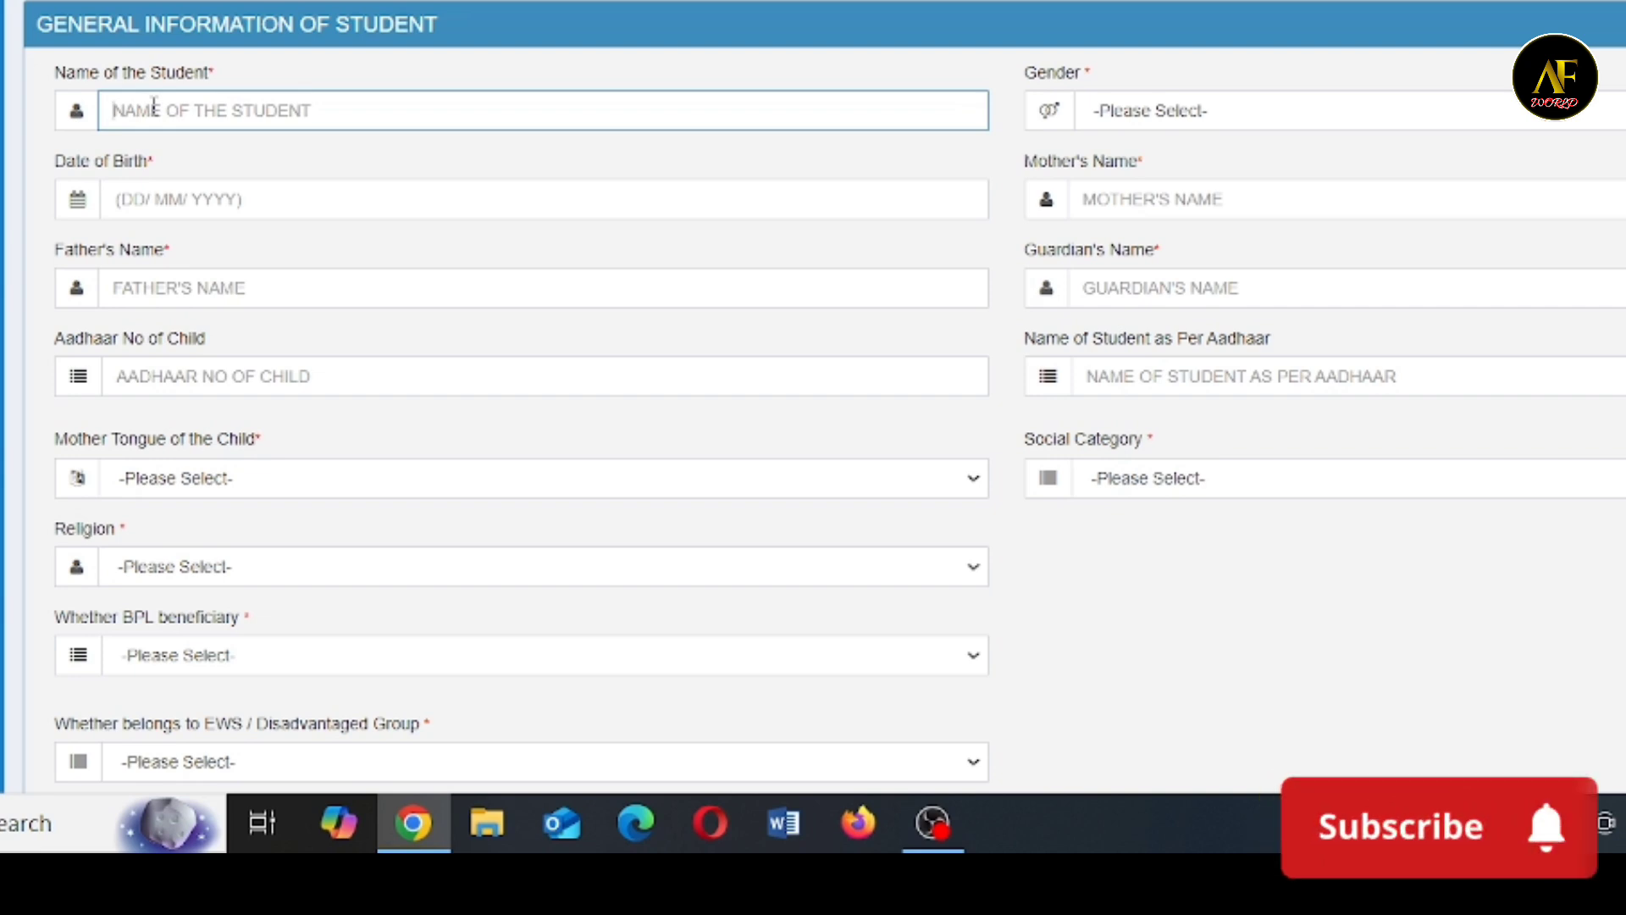
- Set the student's gender to BOYS and choose the date of birth from the calendar
click(1411, 120)
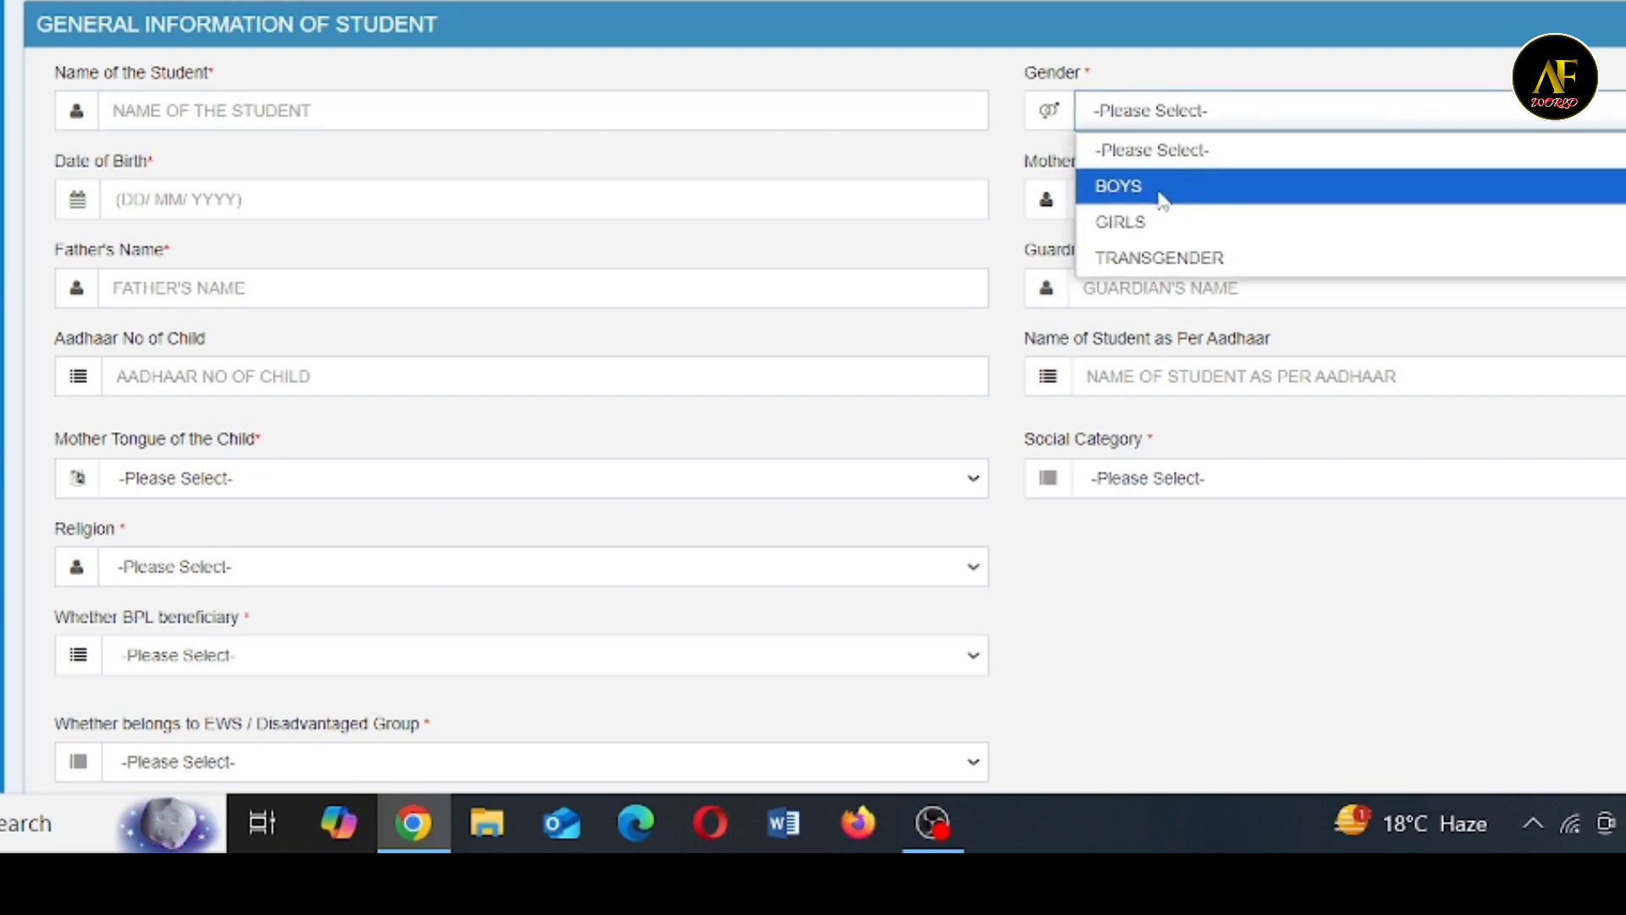
key(Escape)
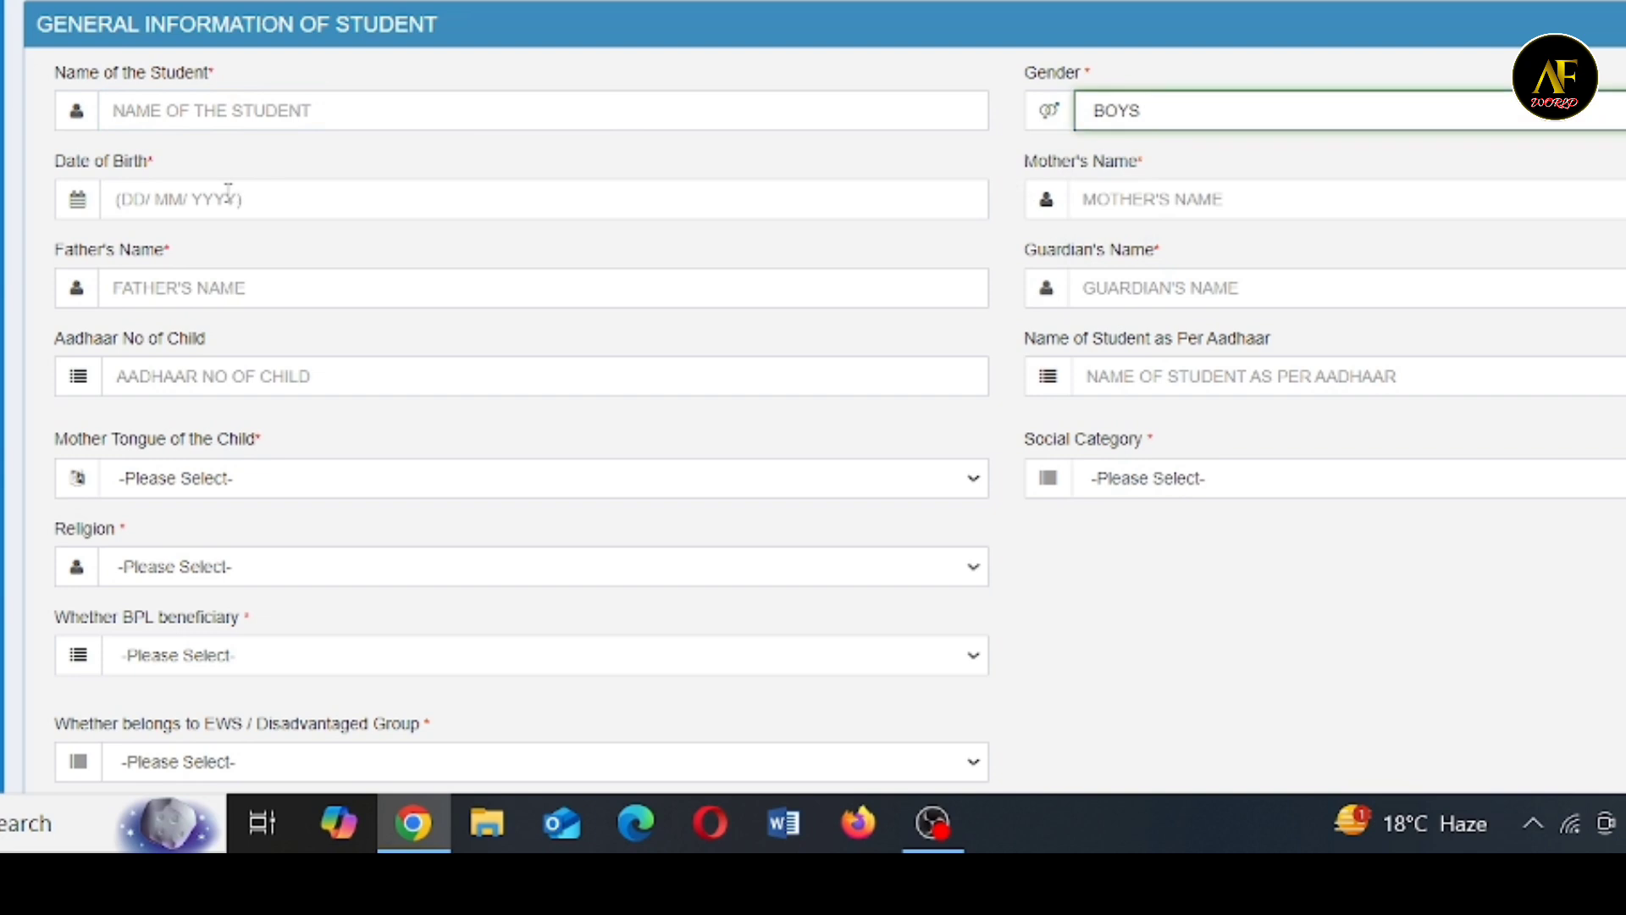
click(227, 194)
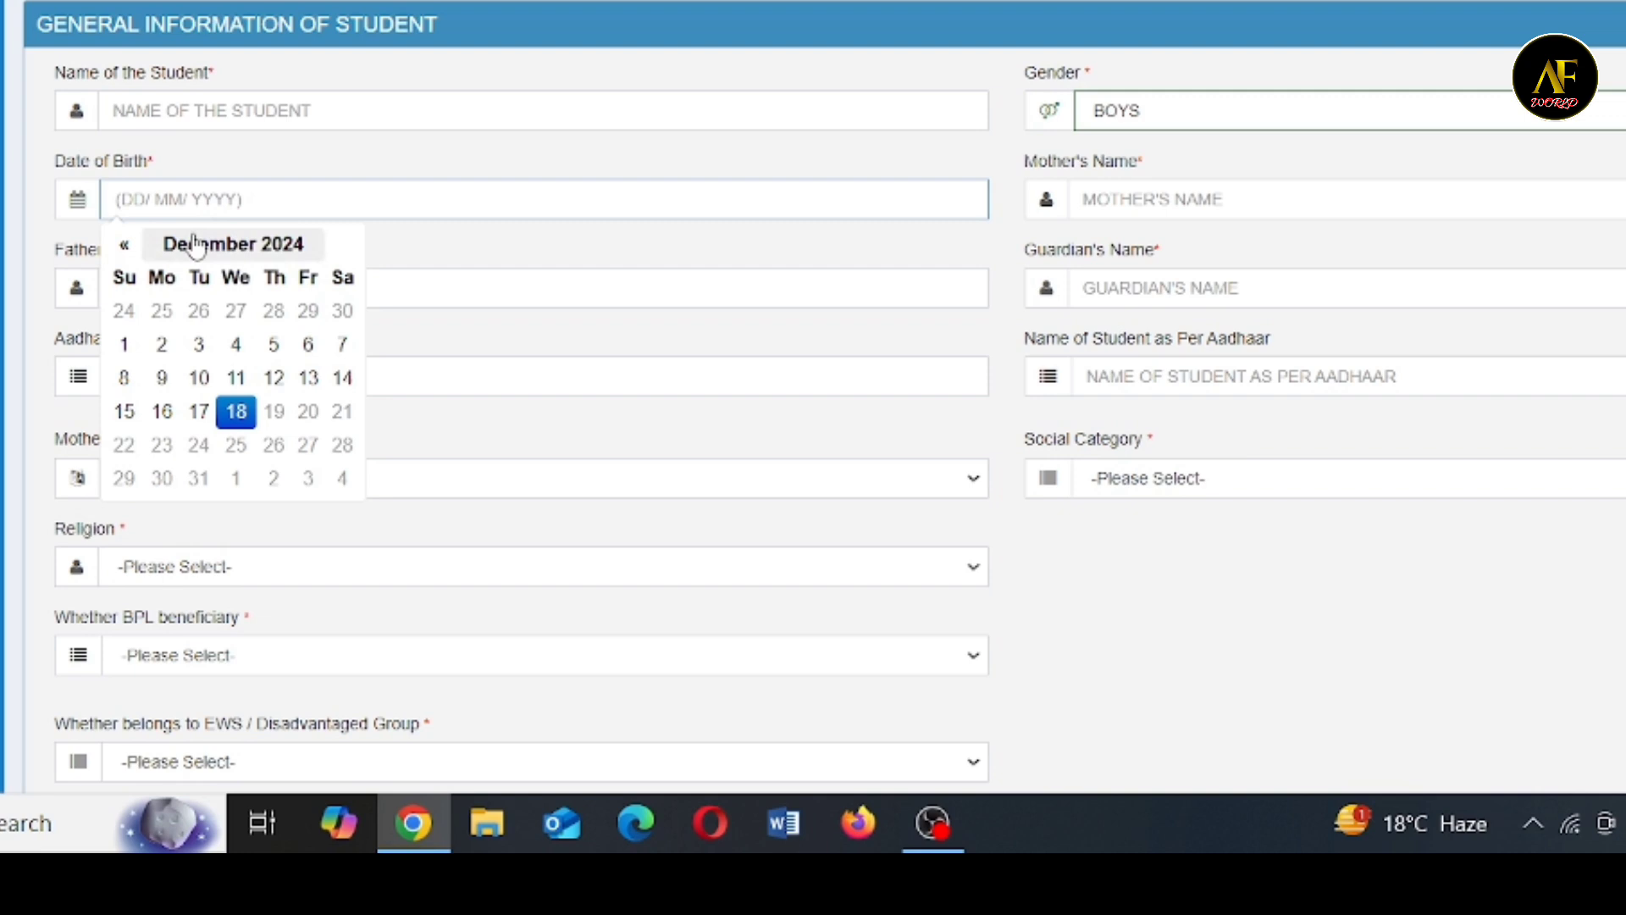
click(235, 377)
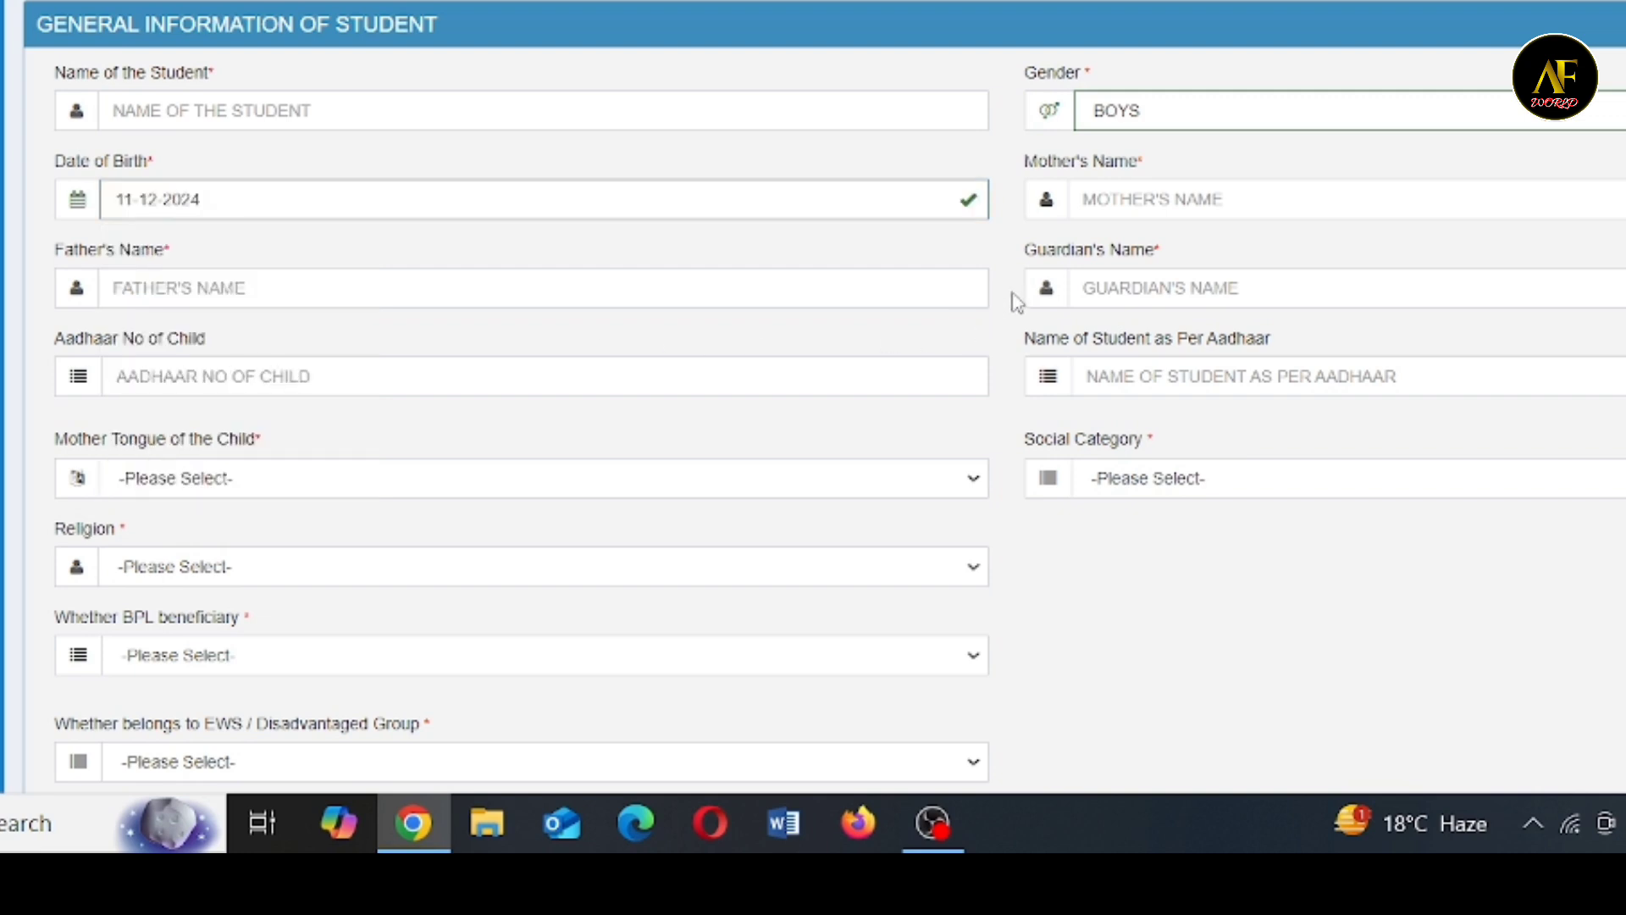
click(1199, 195)
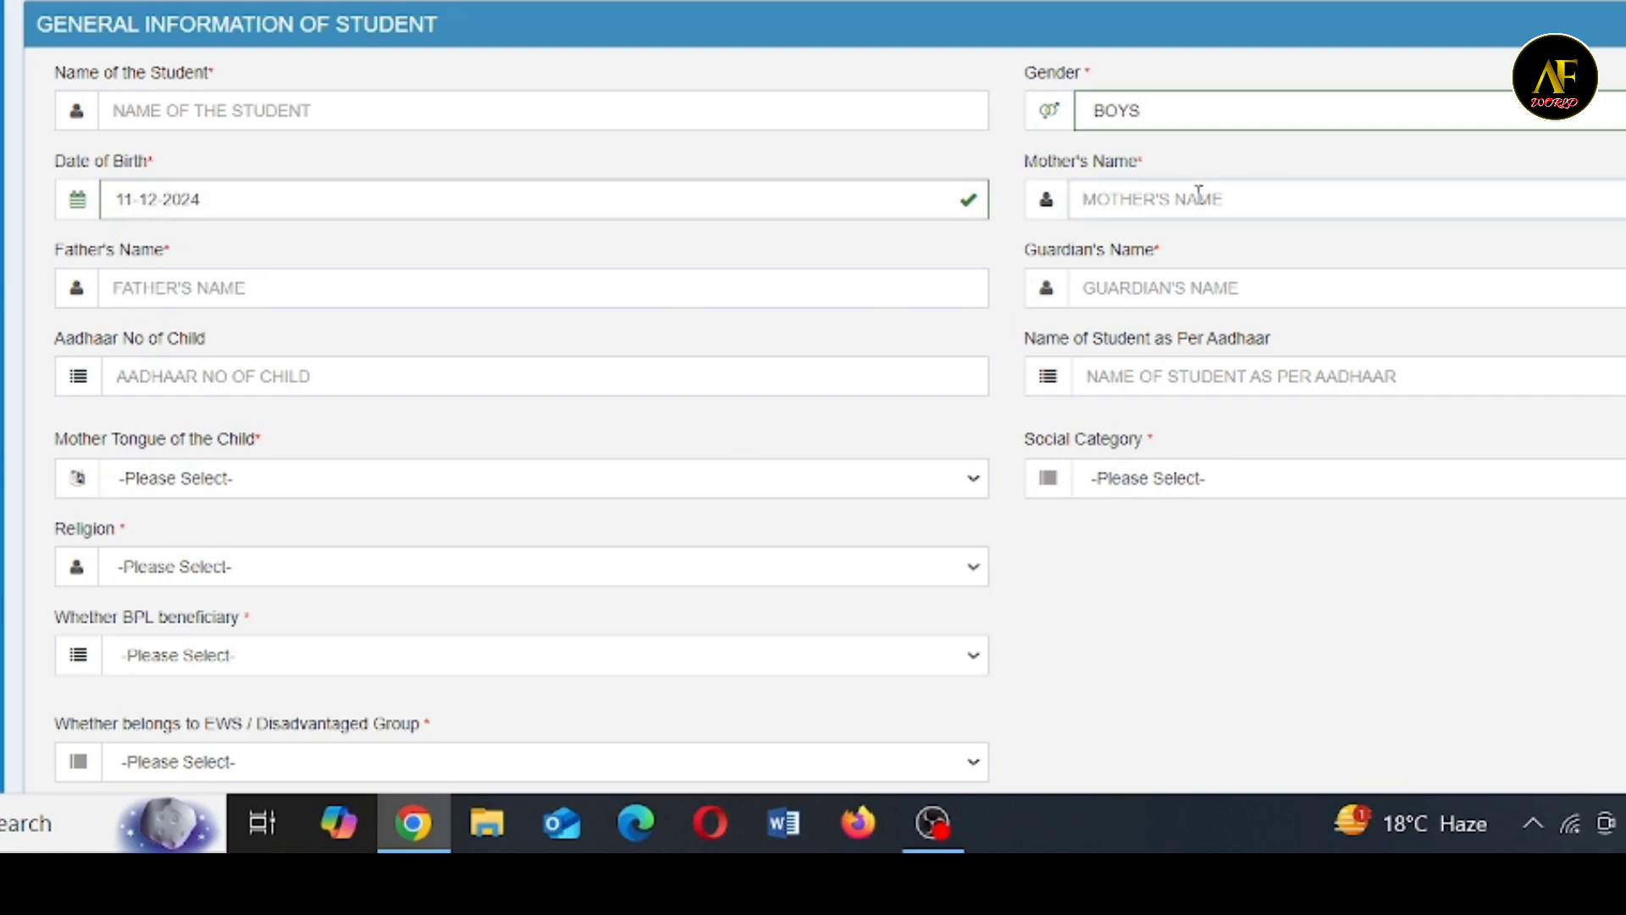
click(275, 284)
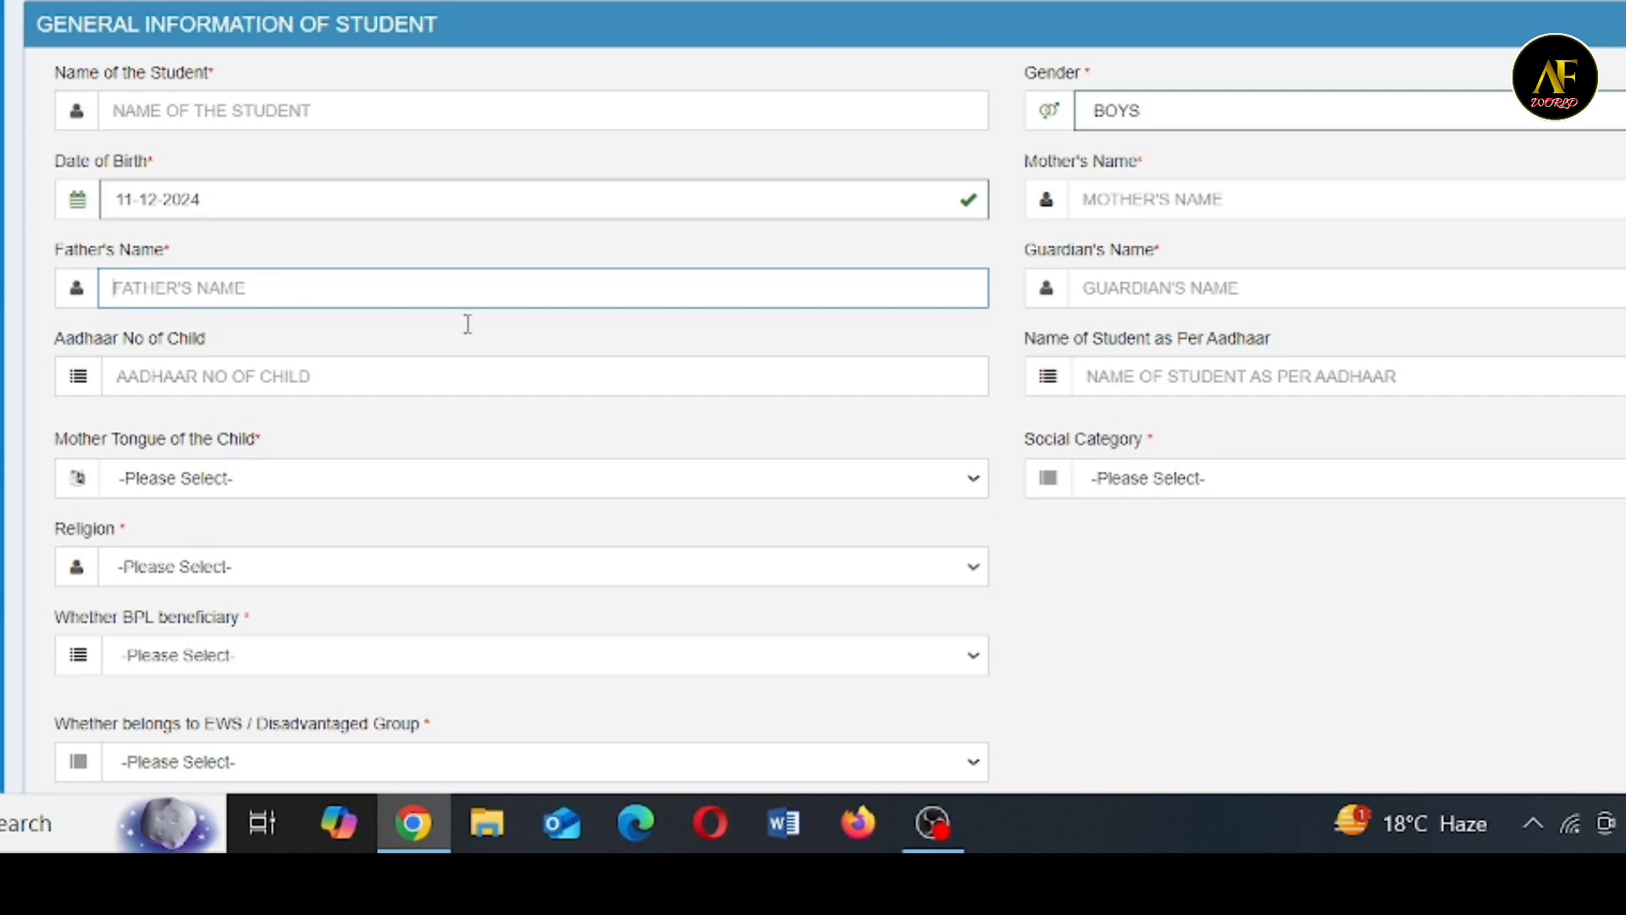
click(1145, 286)
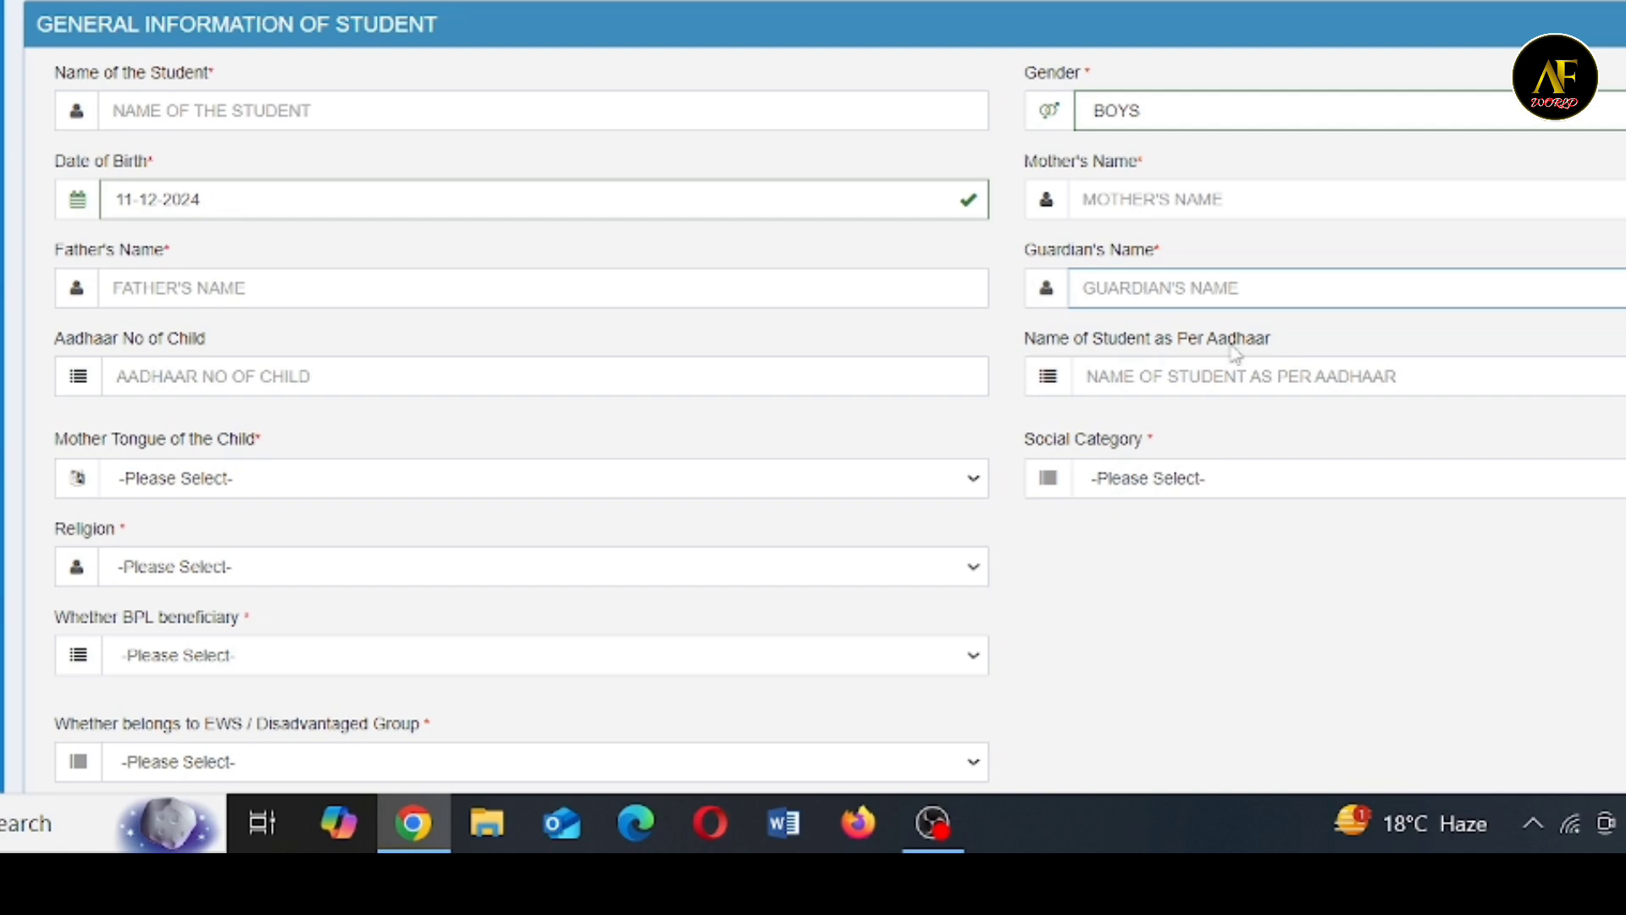
click(1143, 376)
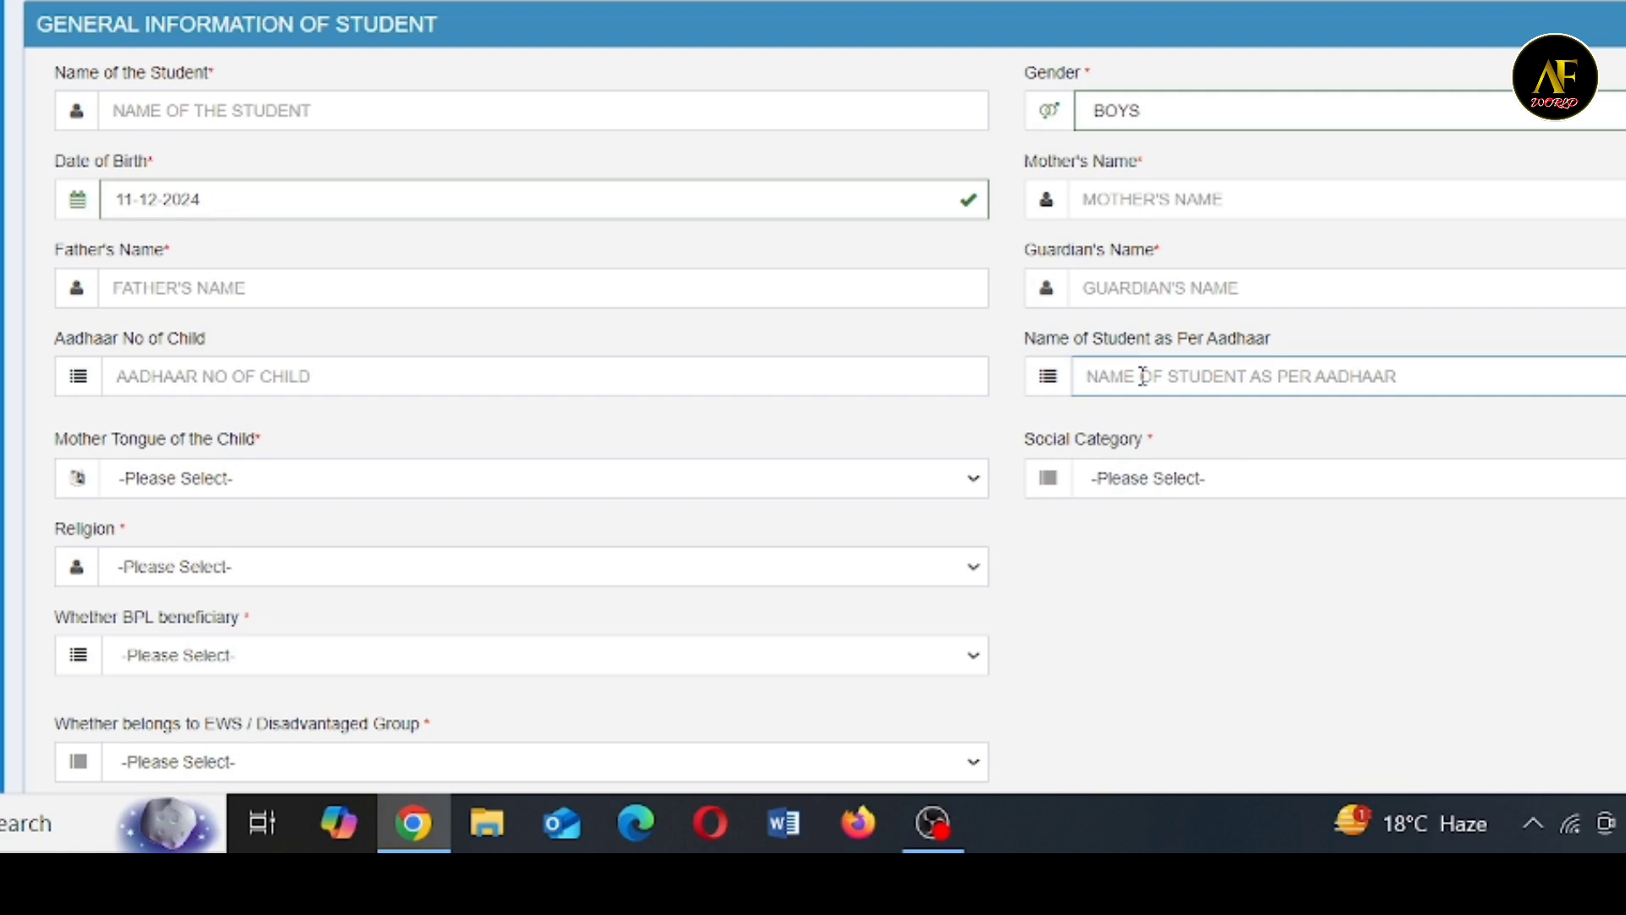
- Set the child's mother tongue to BENGALI, social category to GENERAL and religion to HINDU
click(350, 489)
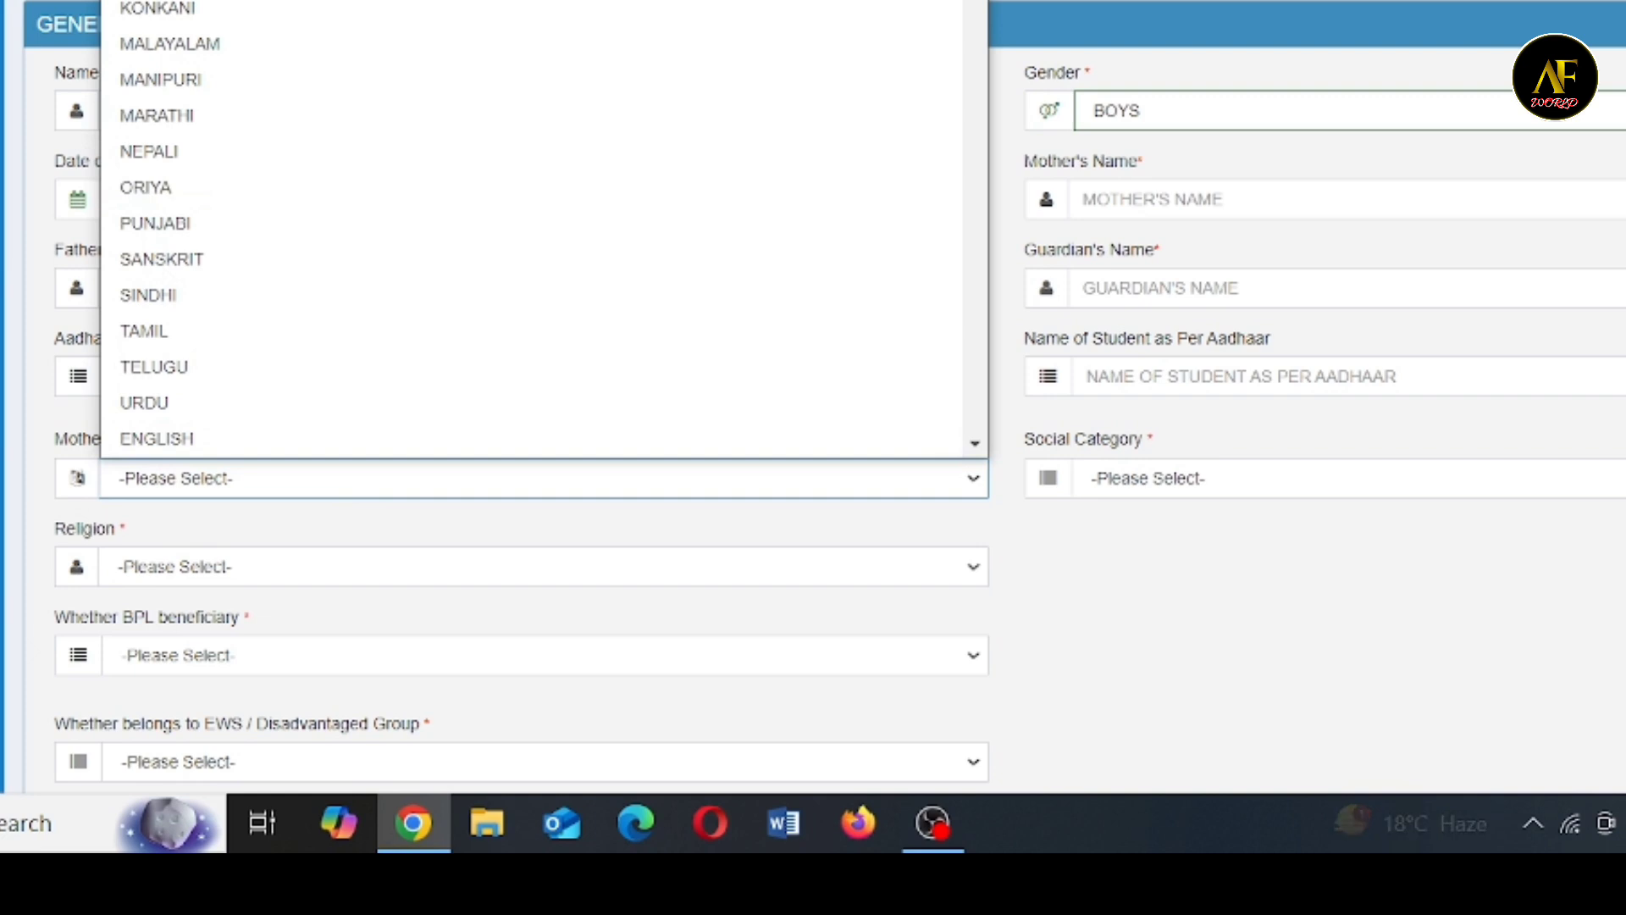
click(526, 1)
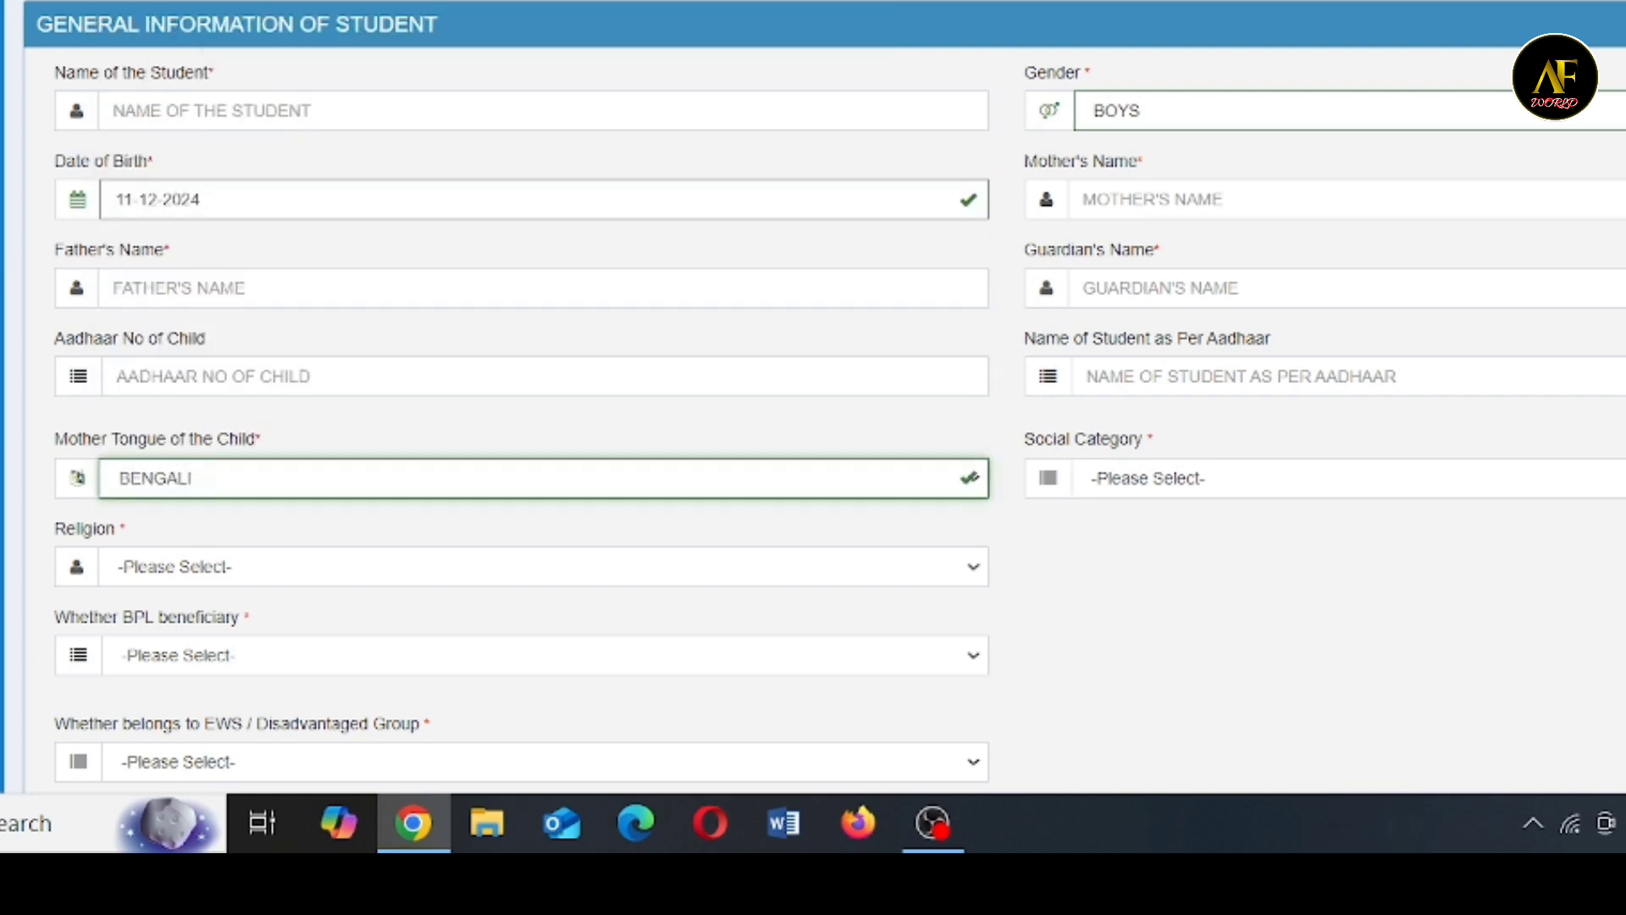
click(1194, 477)
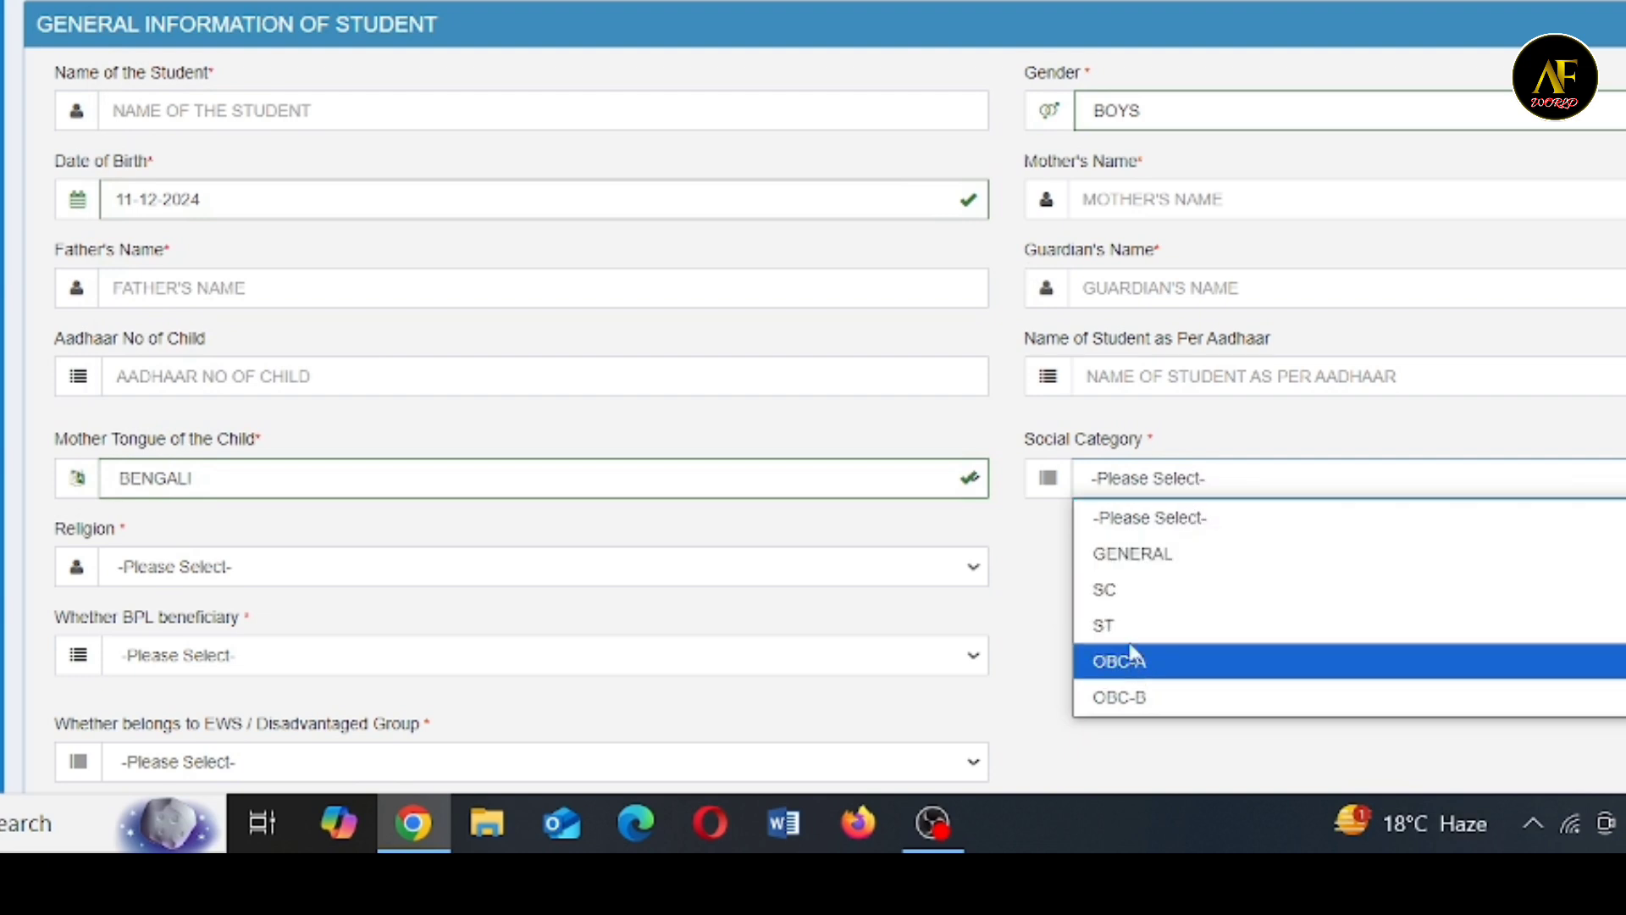
click(1146, 574)
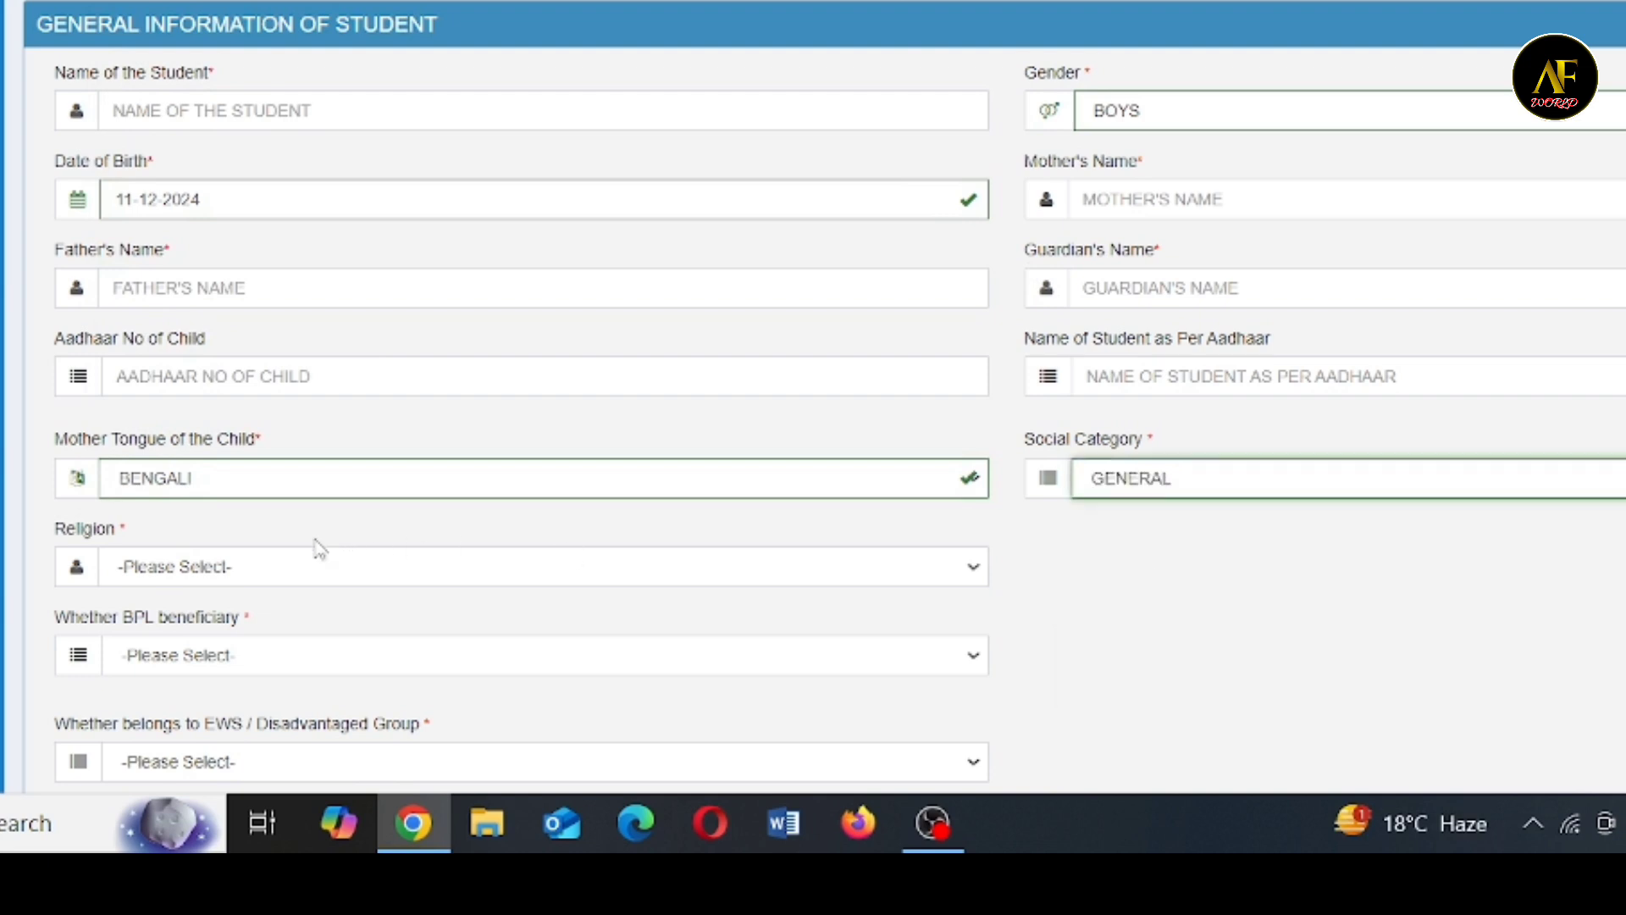
click(275, 576)
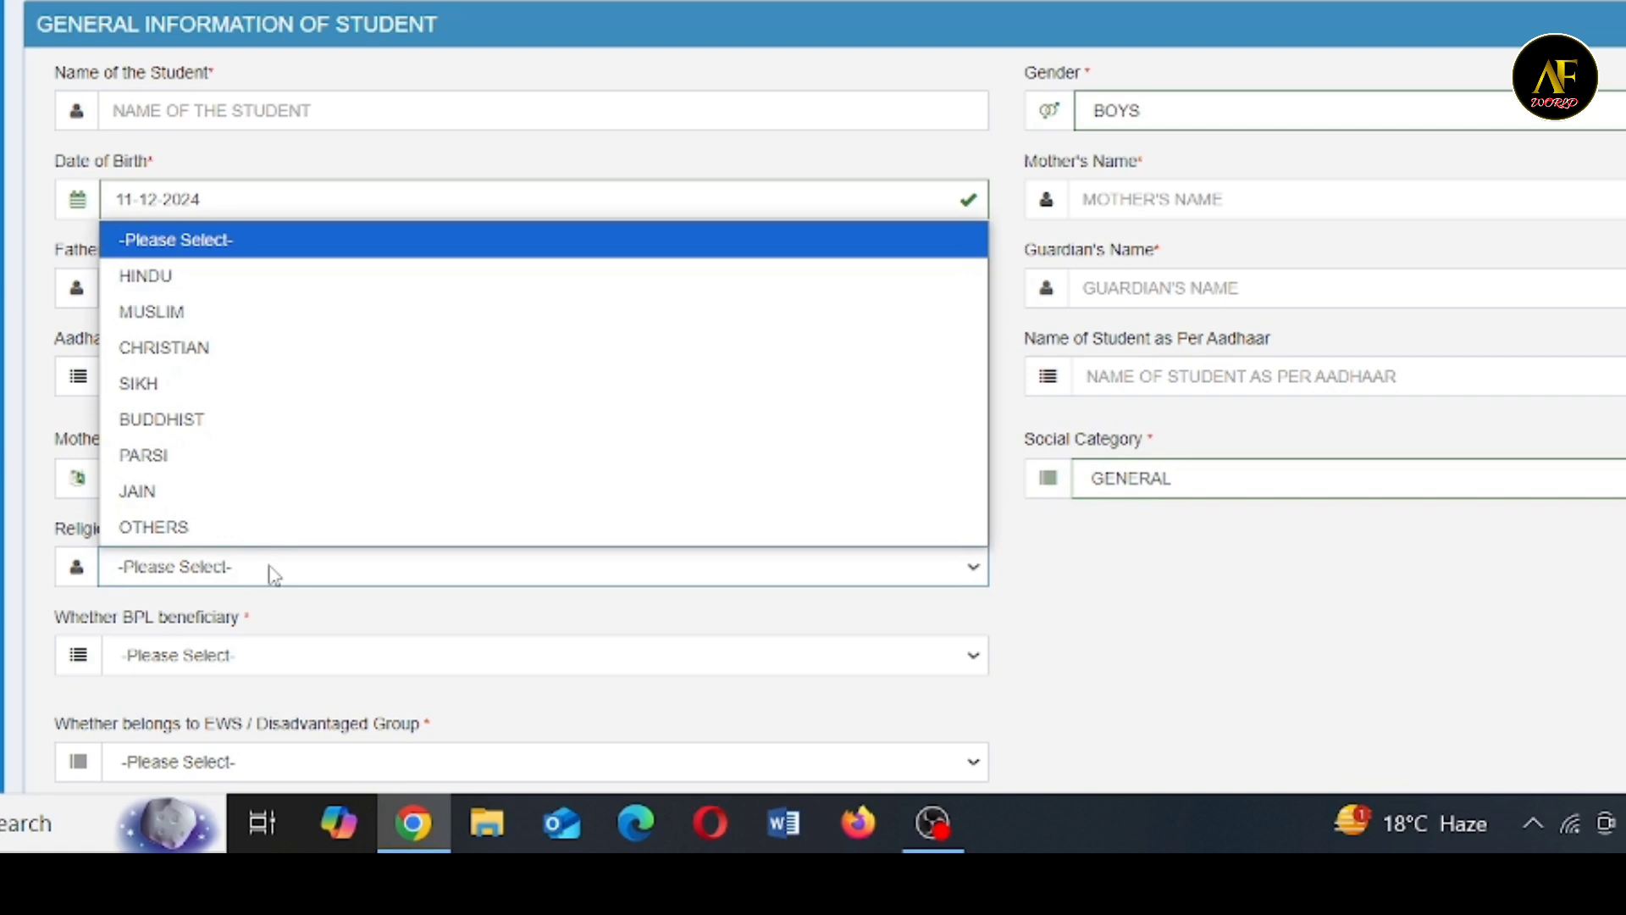
click(157, 281)
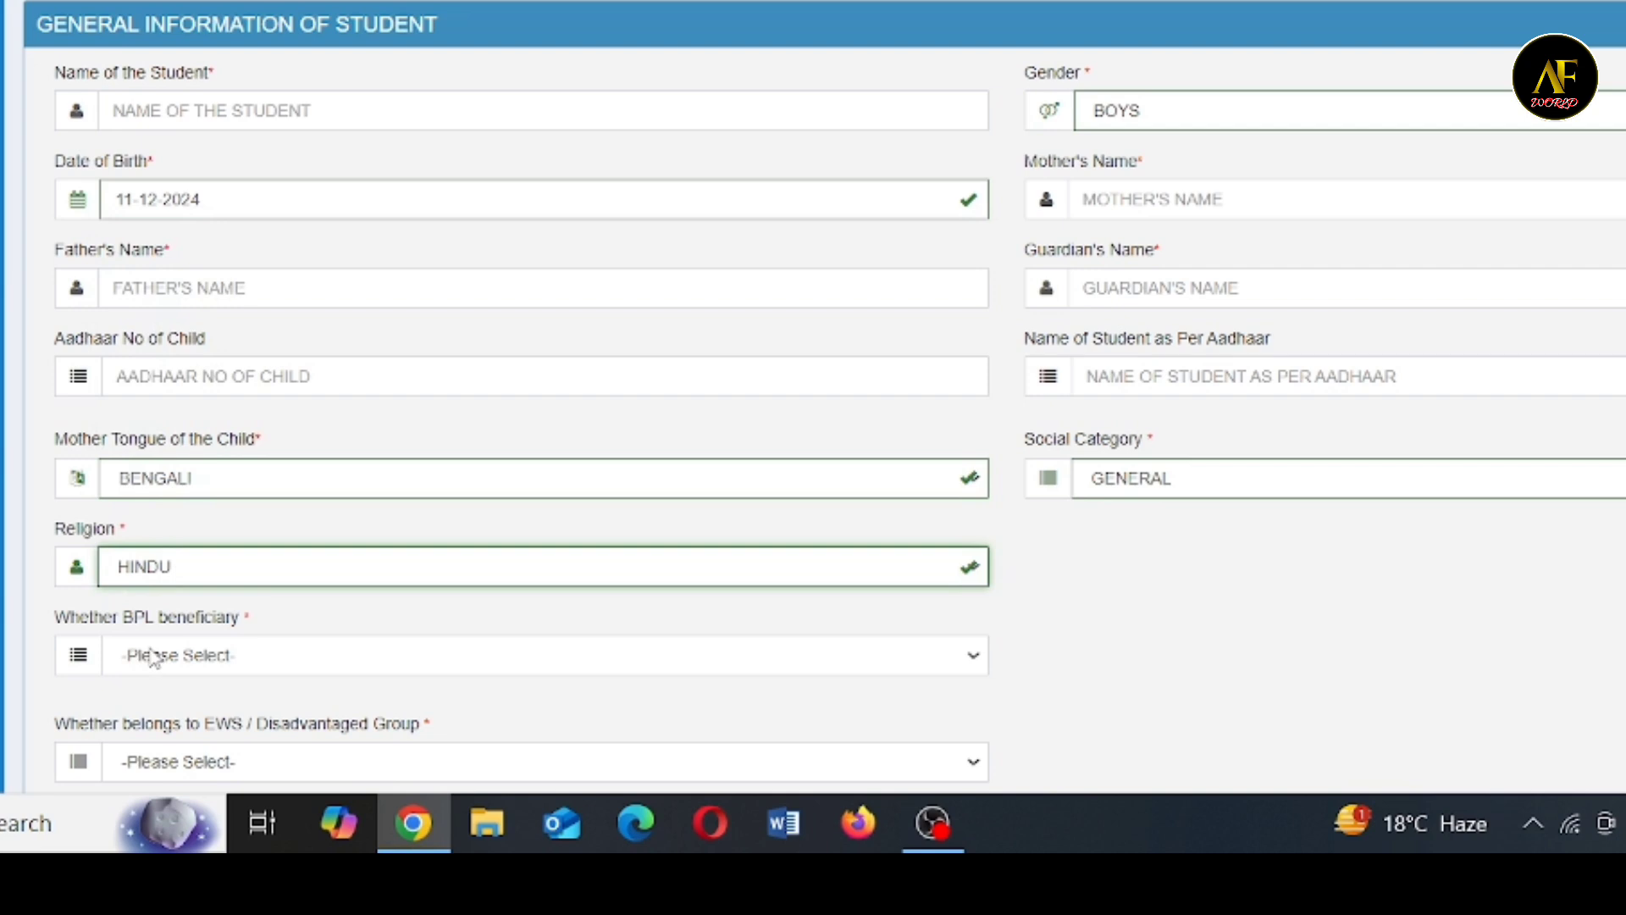
- Choose YES for both BPL beneficiary and Antyodaya Anna Yojana beneficiary, and activate the BPL number field
click(153, 659)
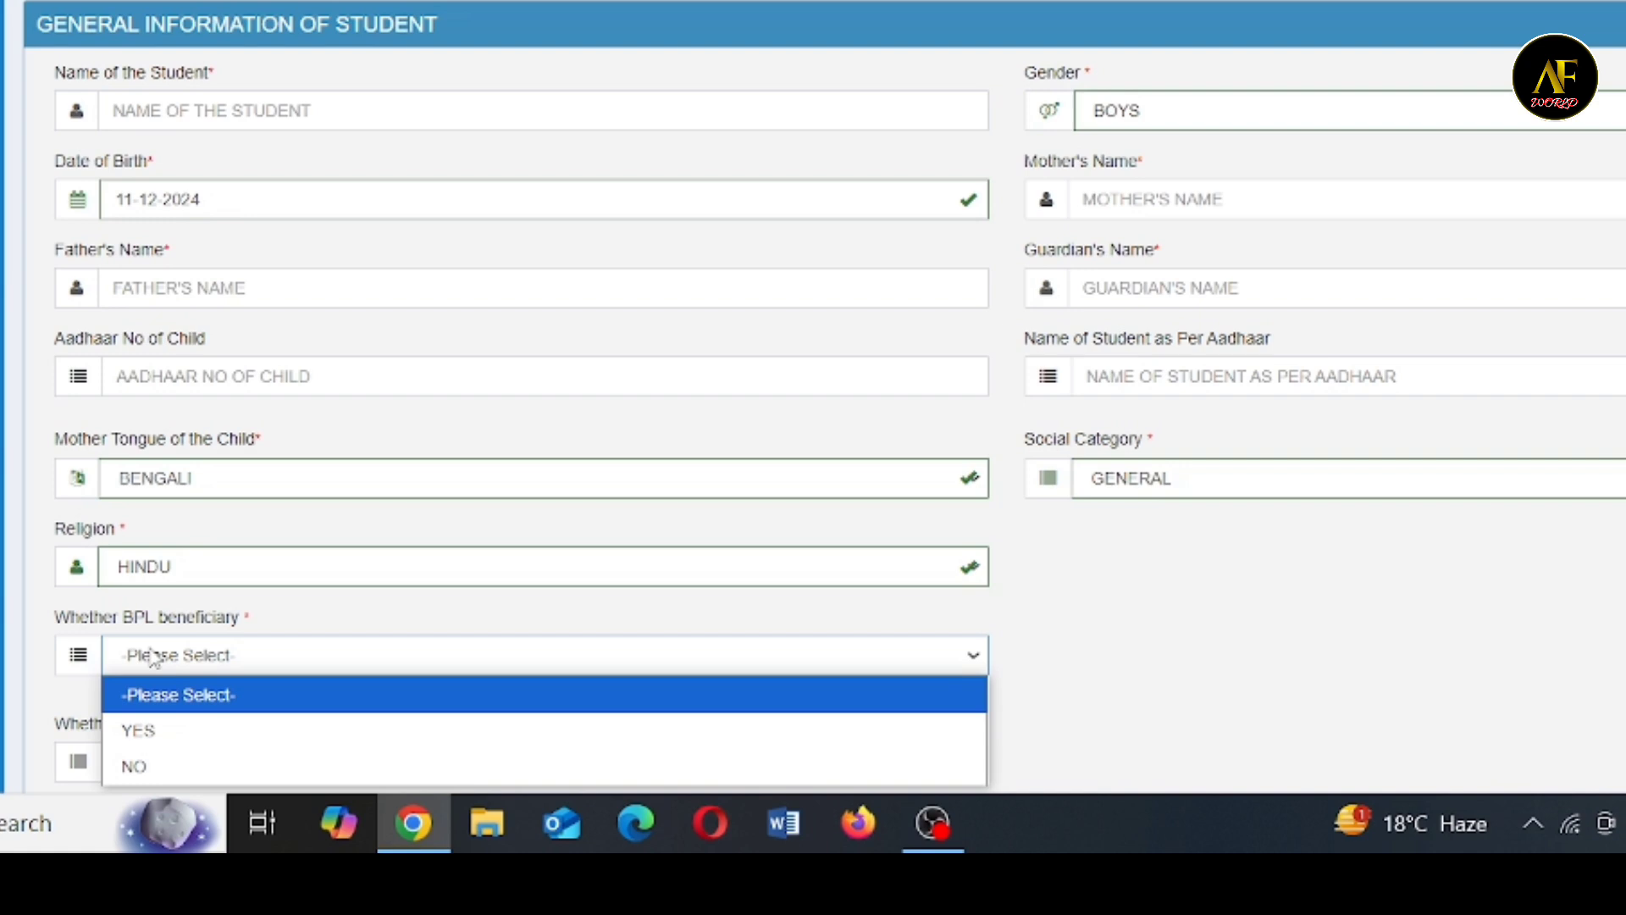
click(157, 734)
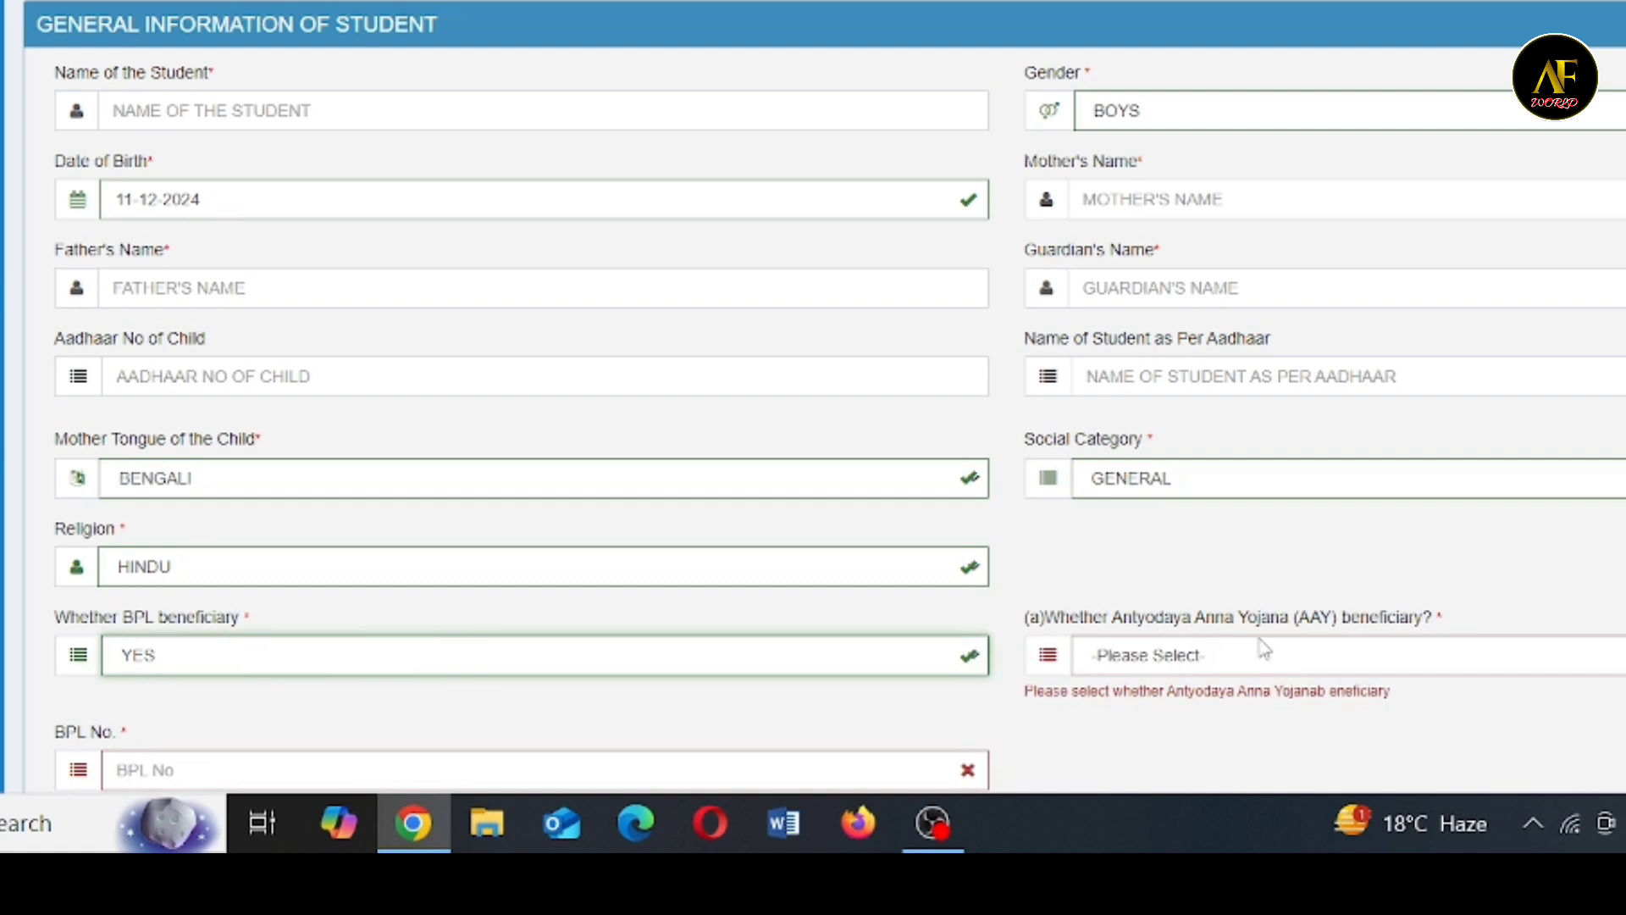
click(1236, 658)
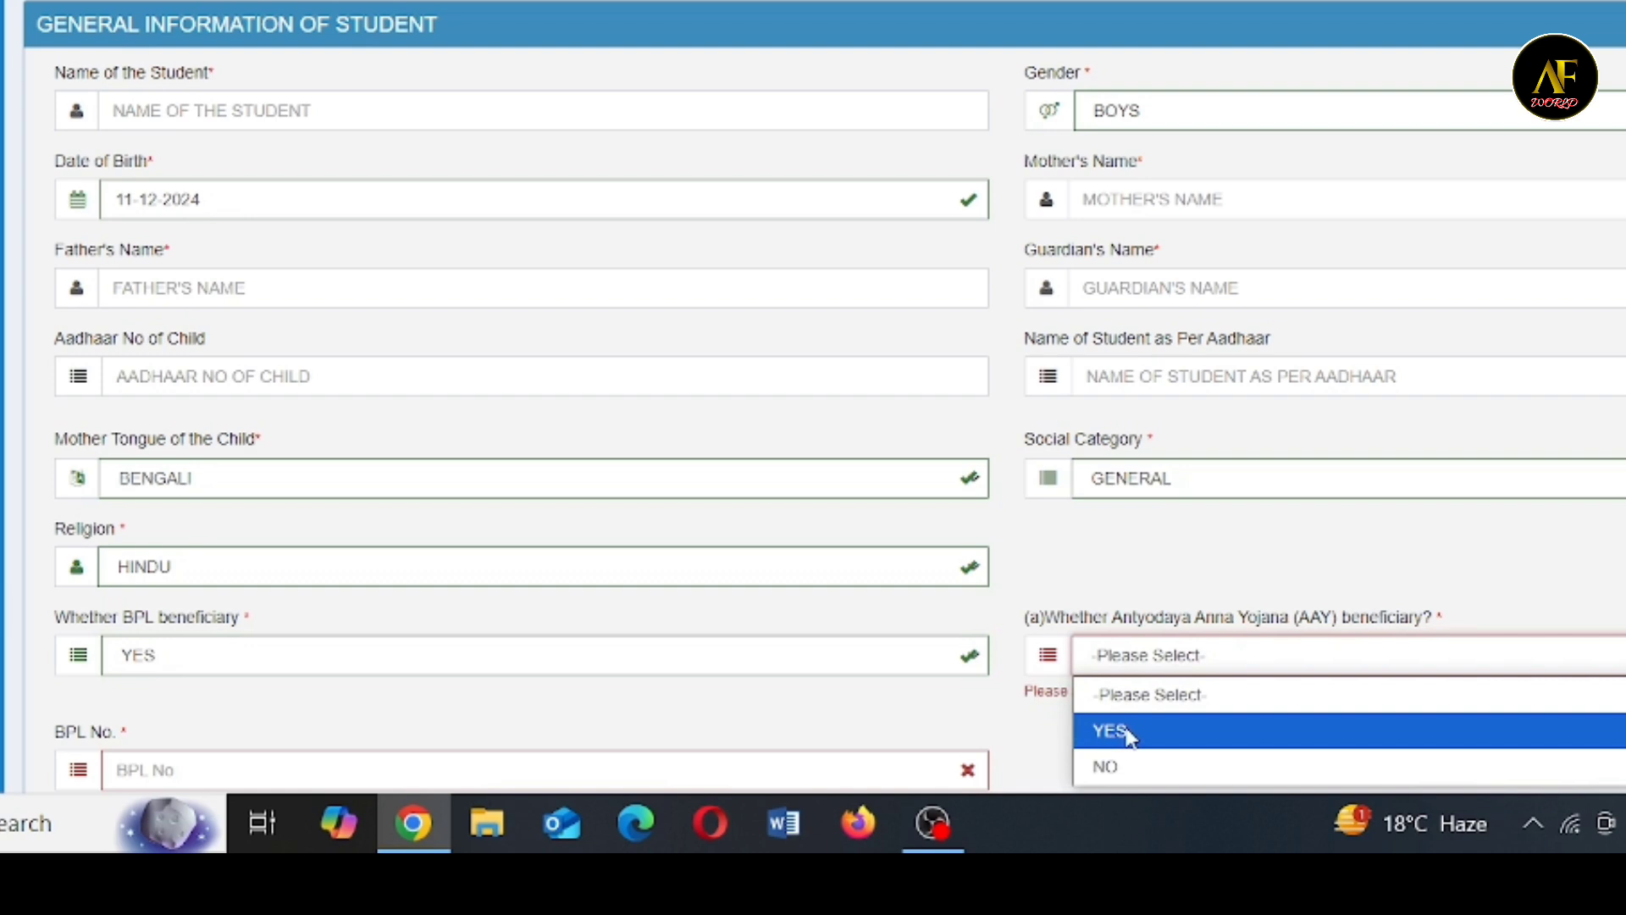
click(1254, 723)
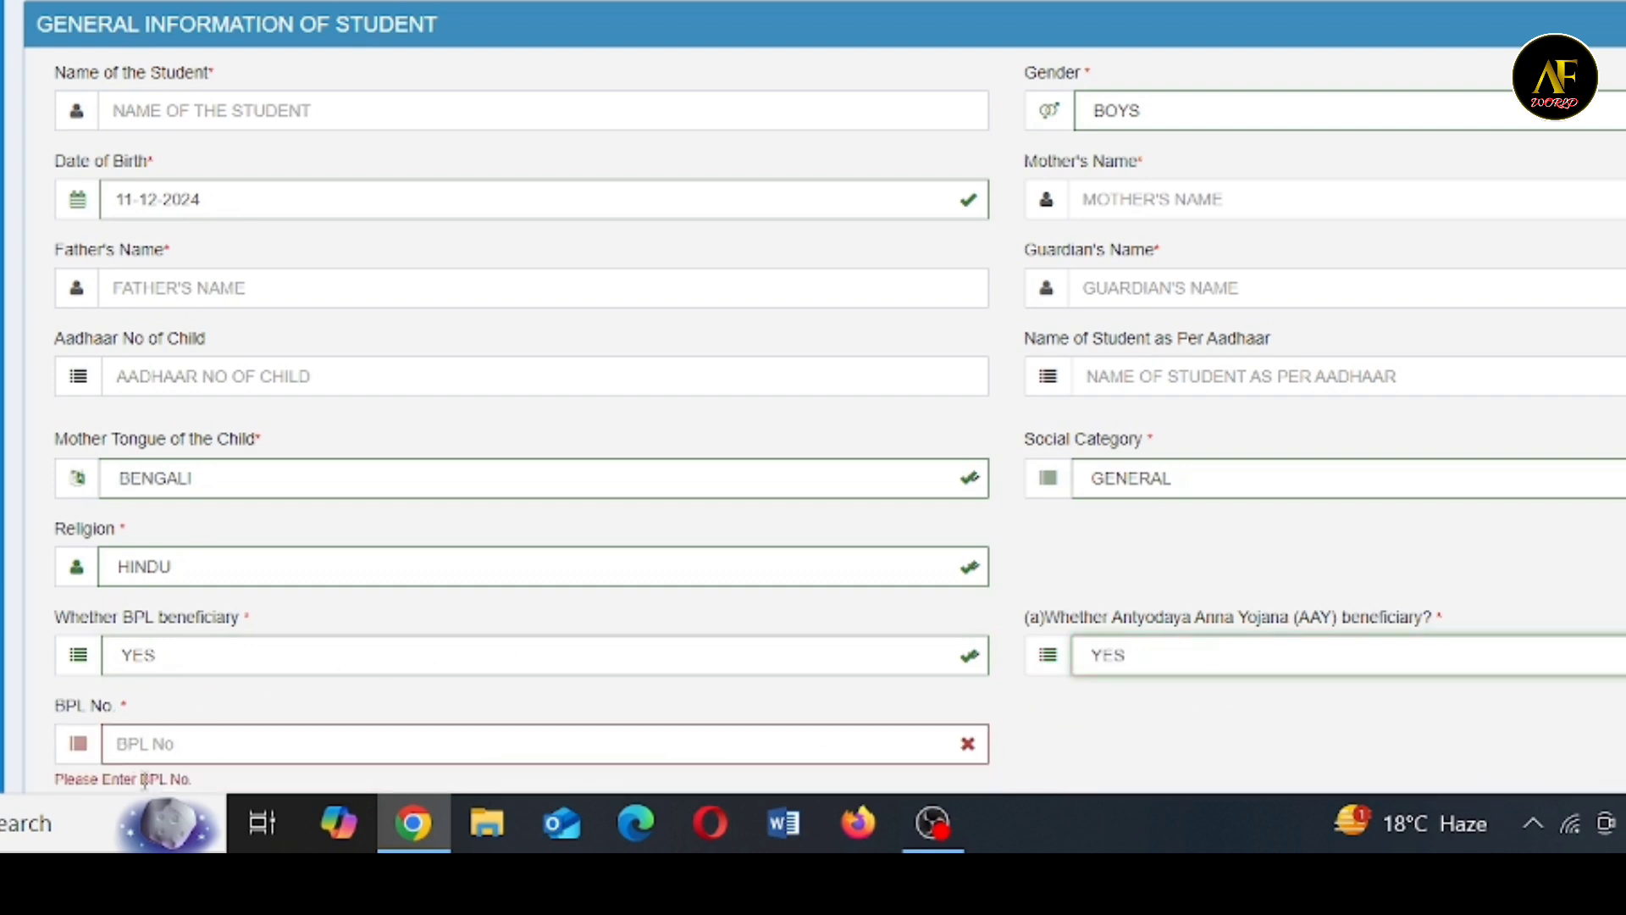
click(176, 743)
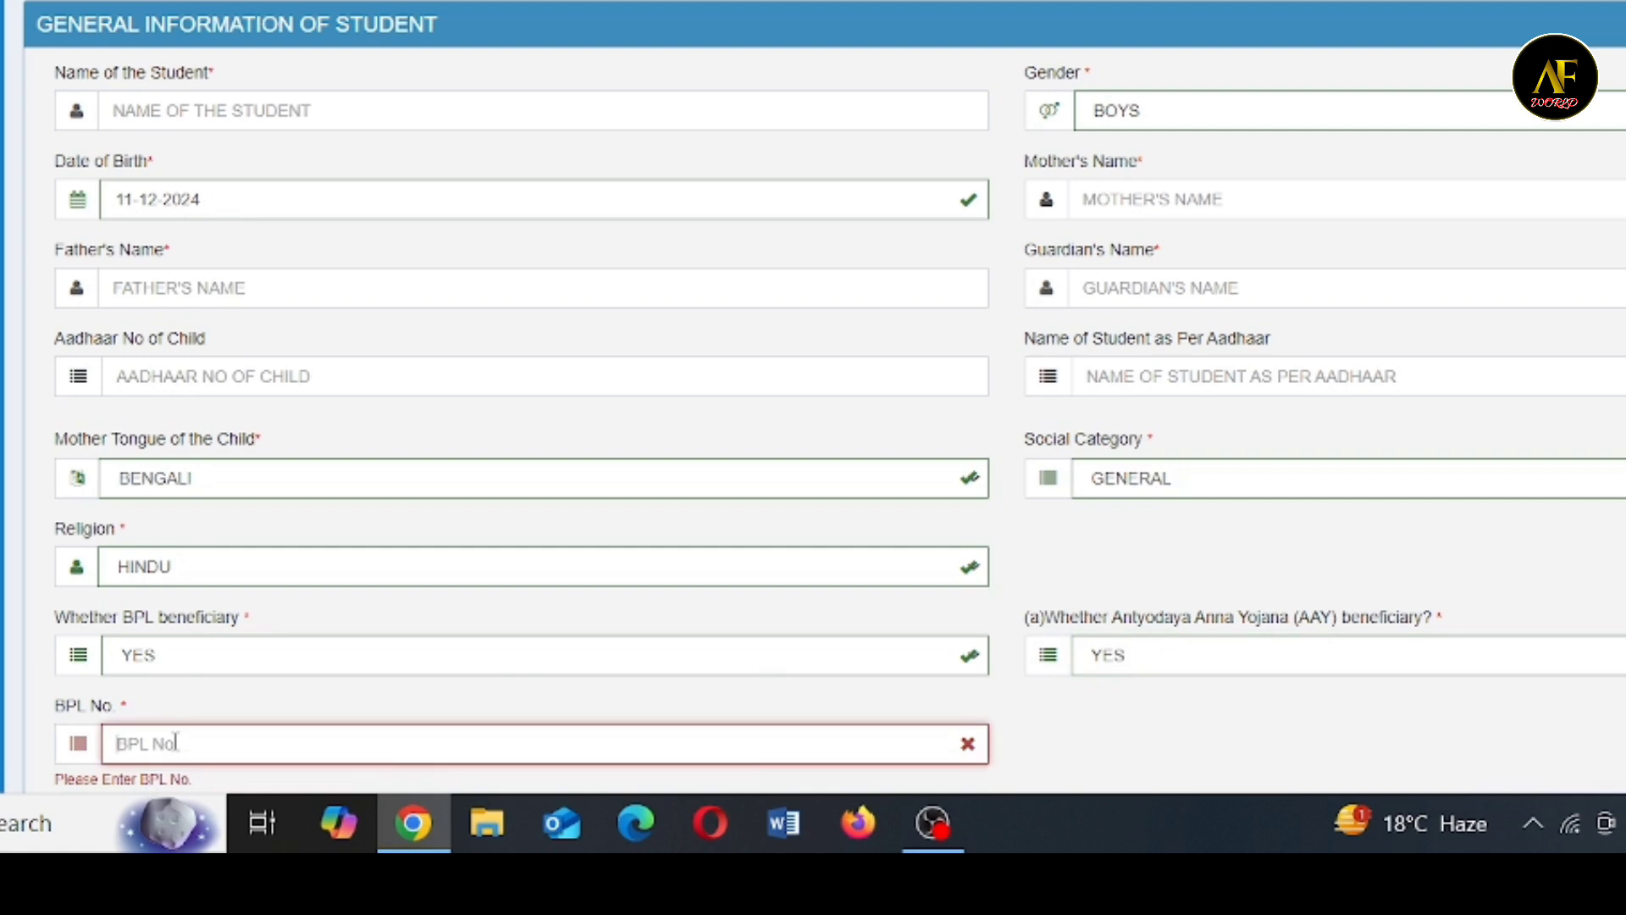
- Choose NO for BPL beneficiary, EWS / Disadvantaged Group and CWSN
click(217, 661)
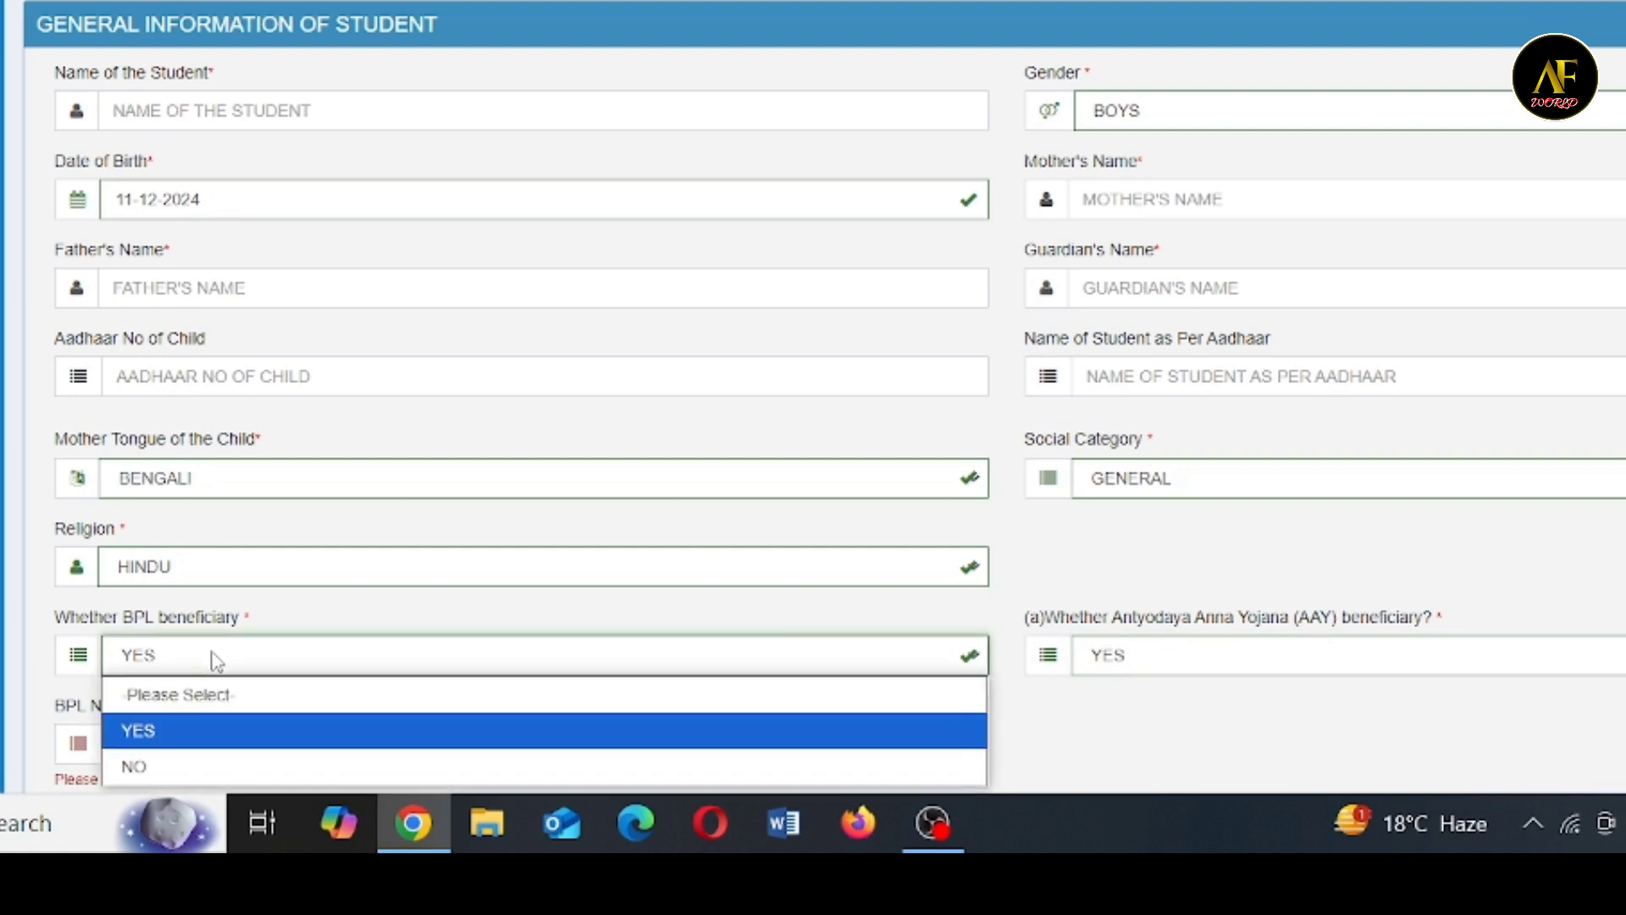
click(164, 765)
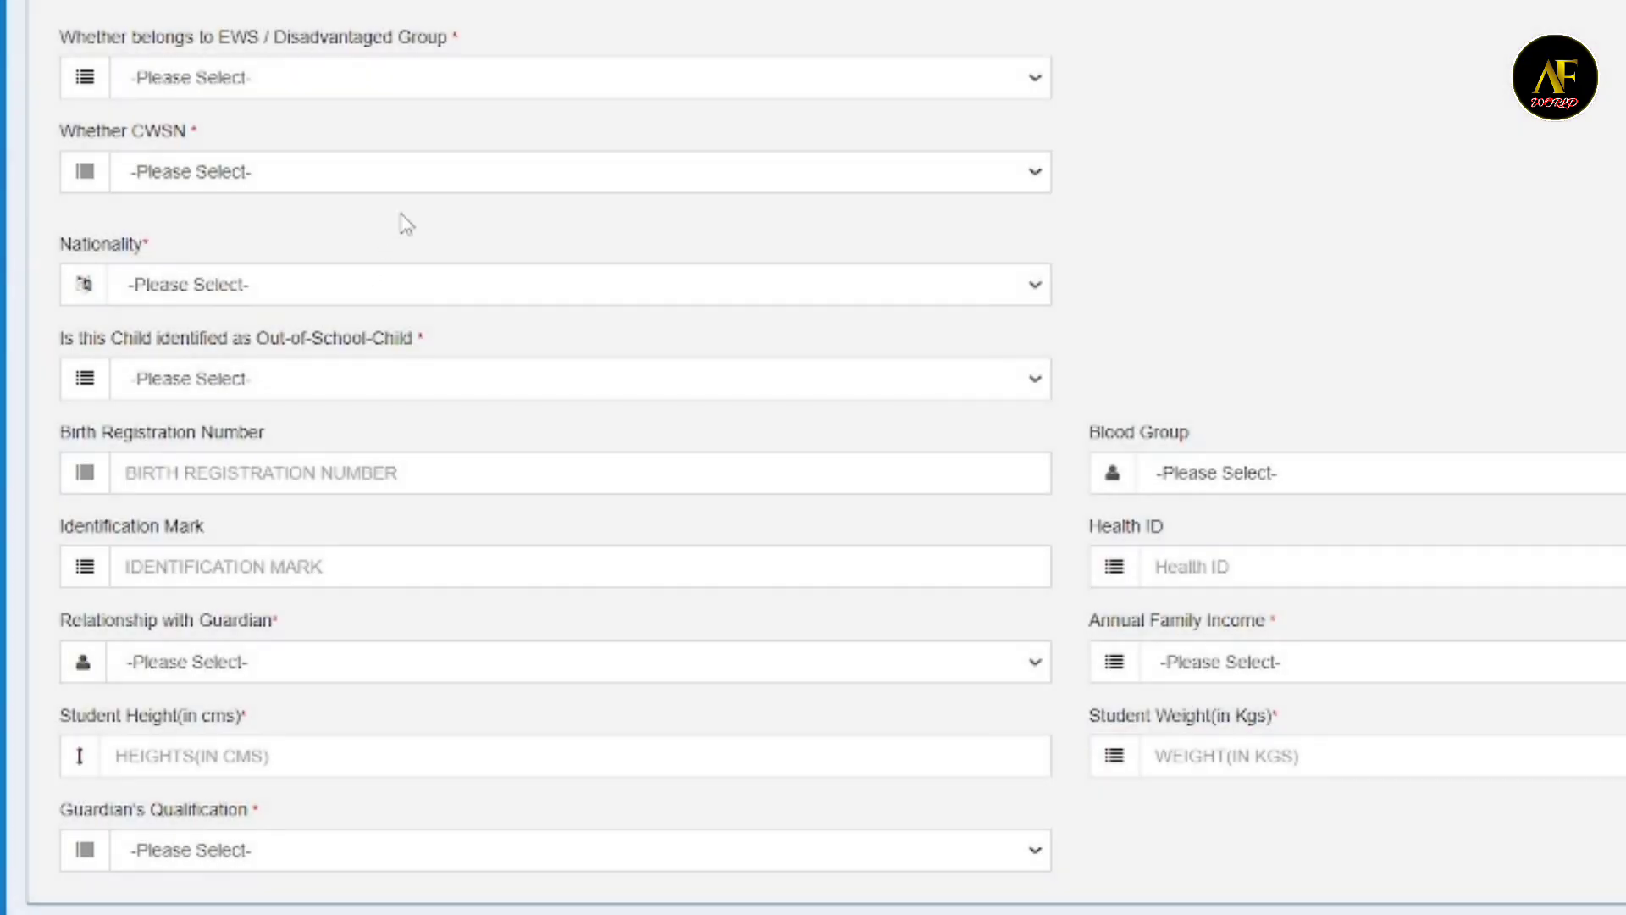
click(424, 93)
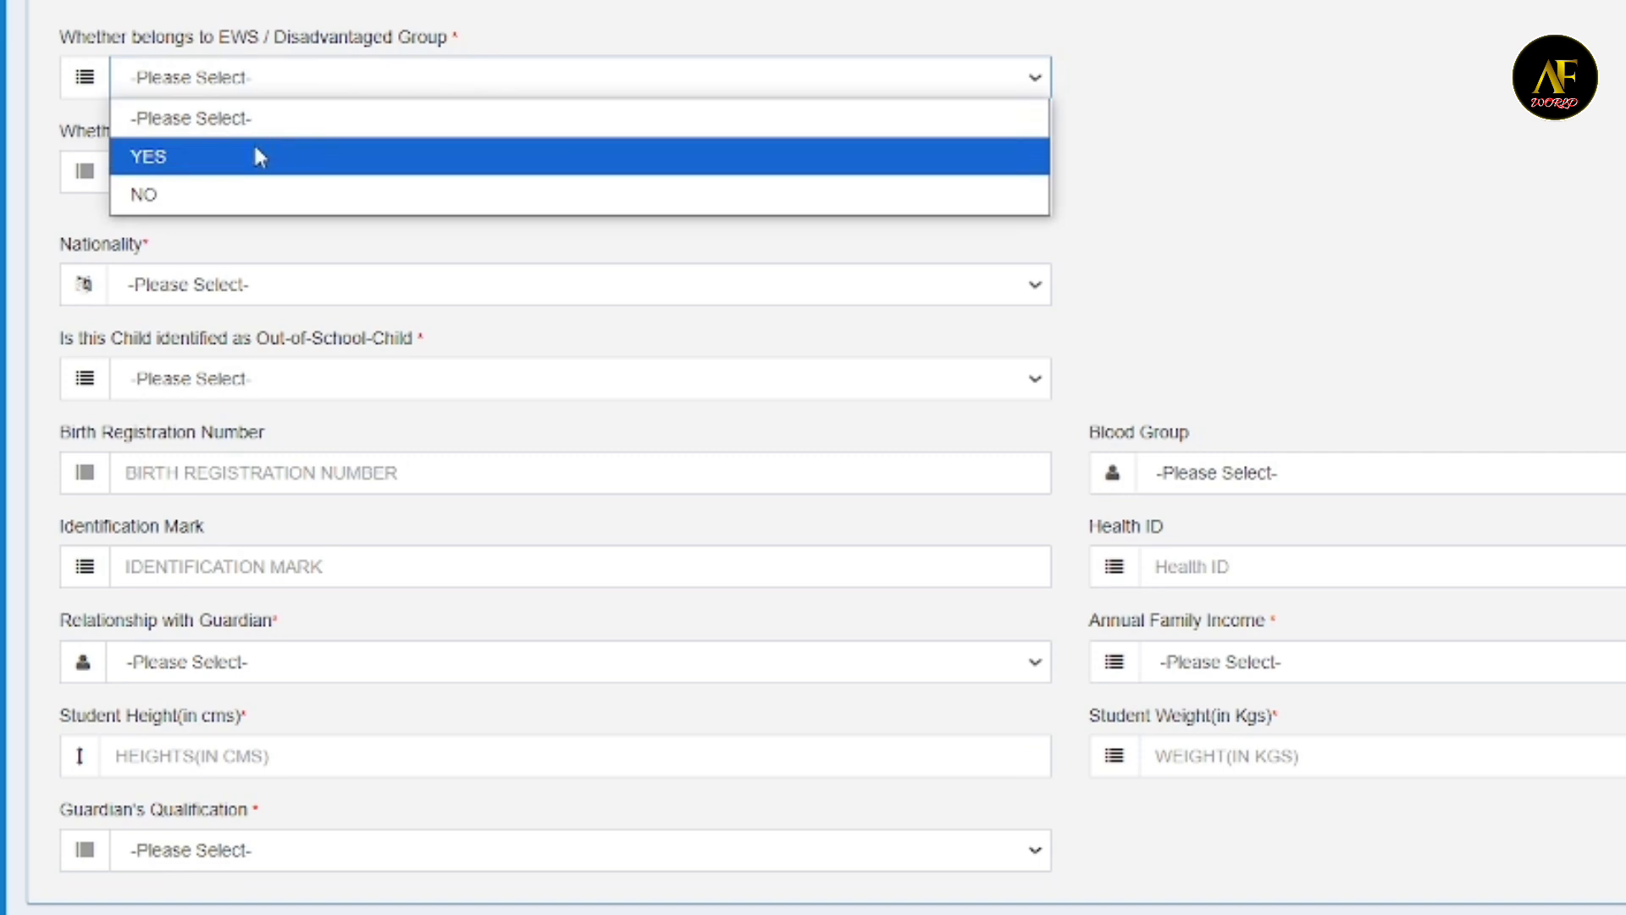
click(193, 191)
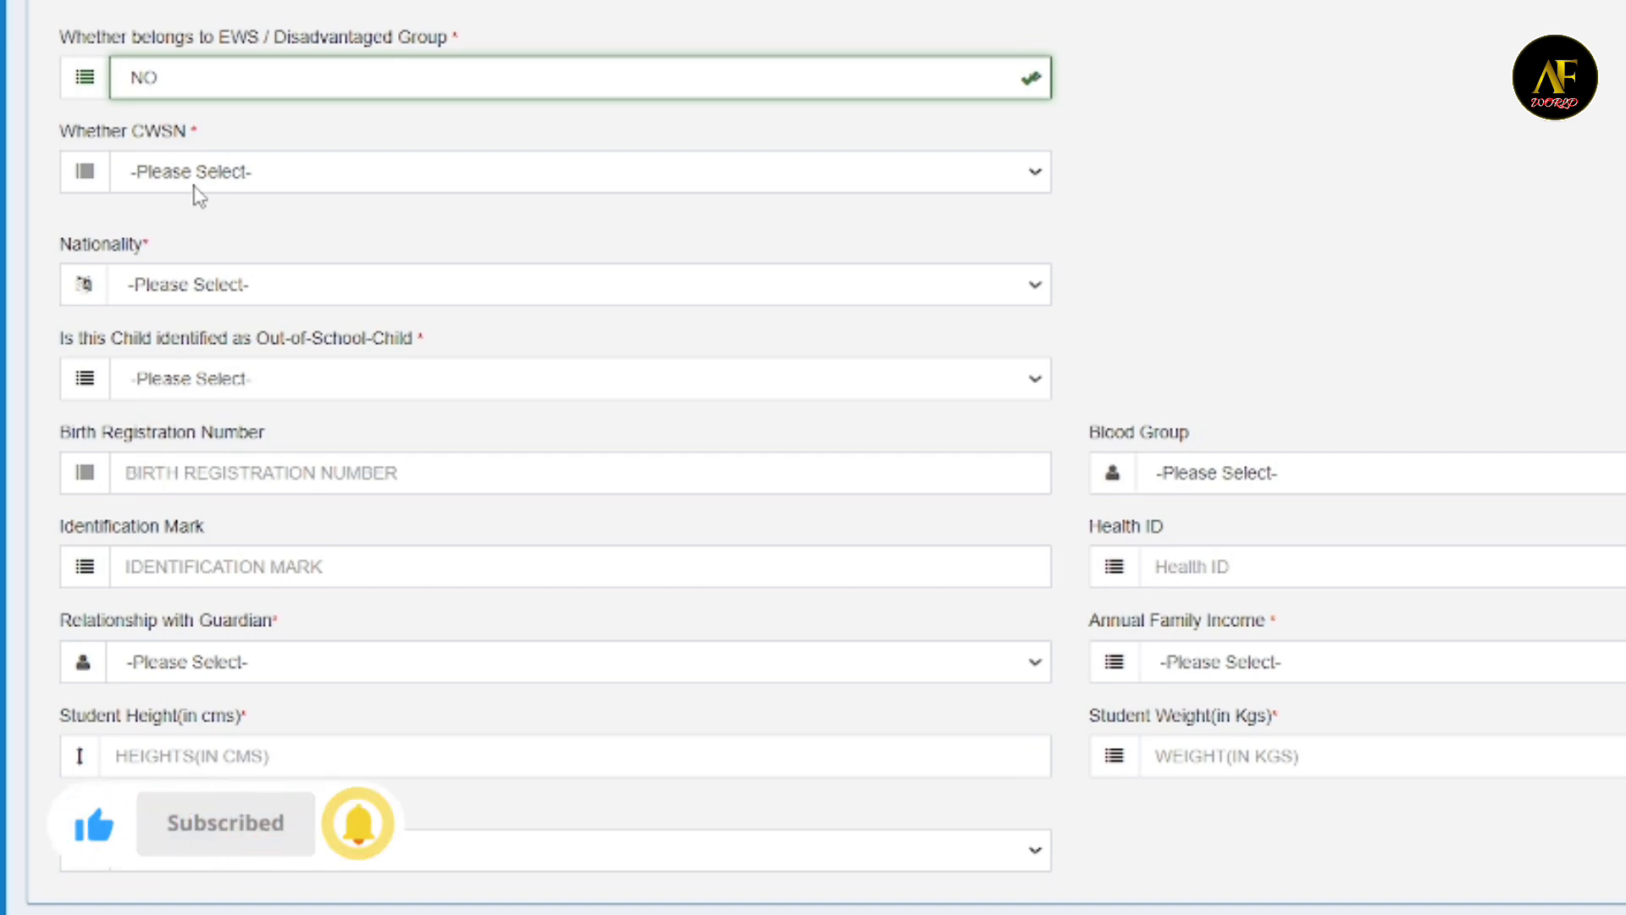
click(197, 188)
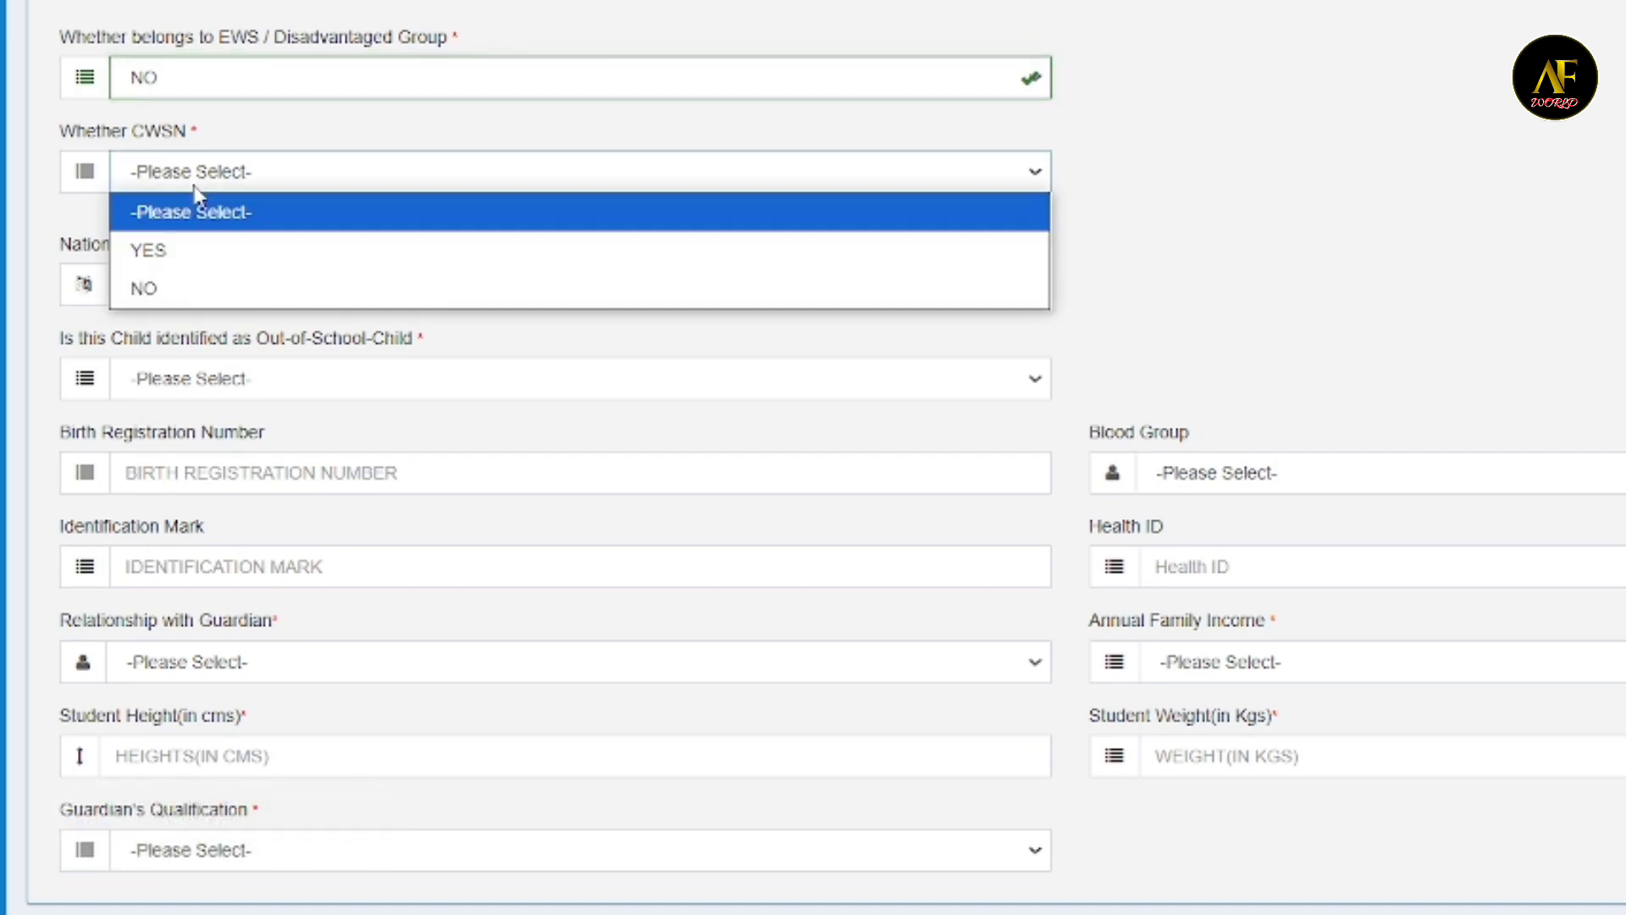
click(166, 305)
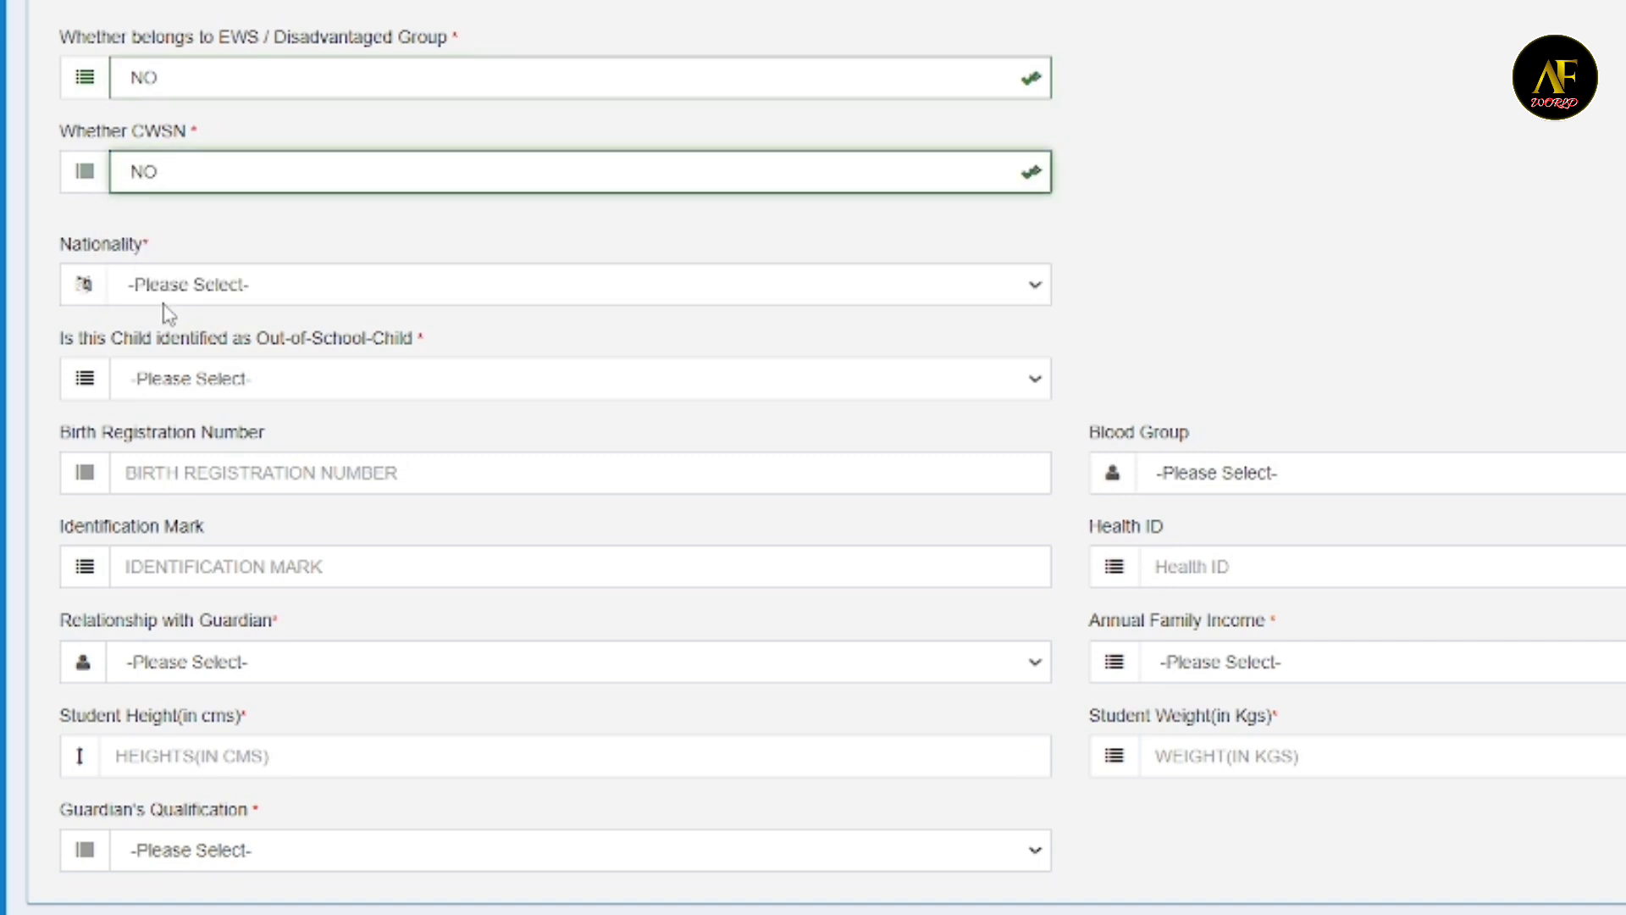
- Set the nationality to INDIAN and choose NO for the child being identified as Out-of-School-Child
click(262, 284)
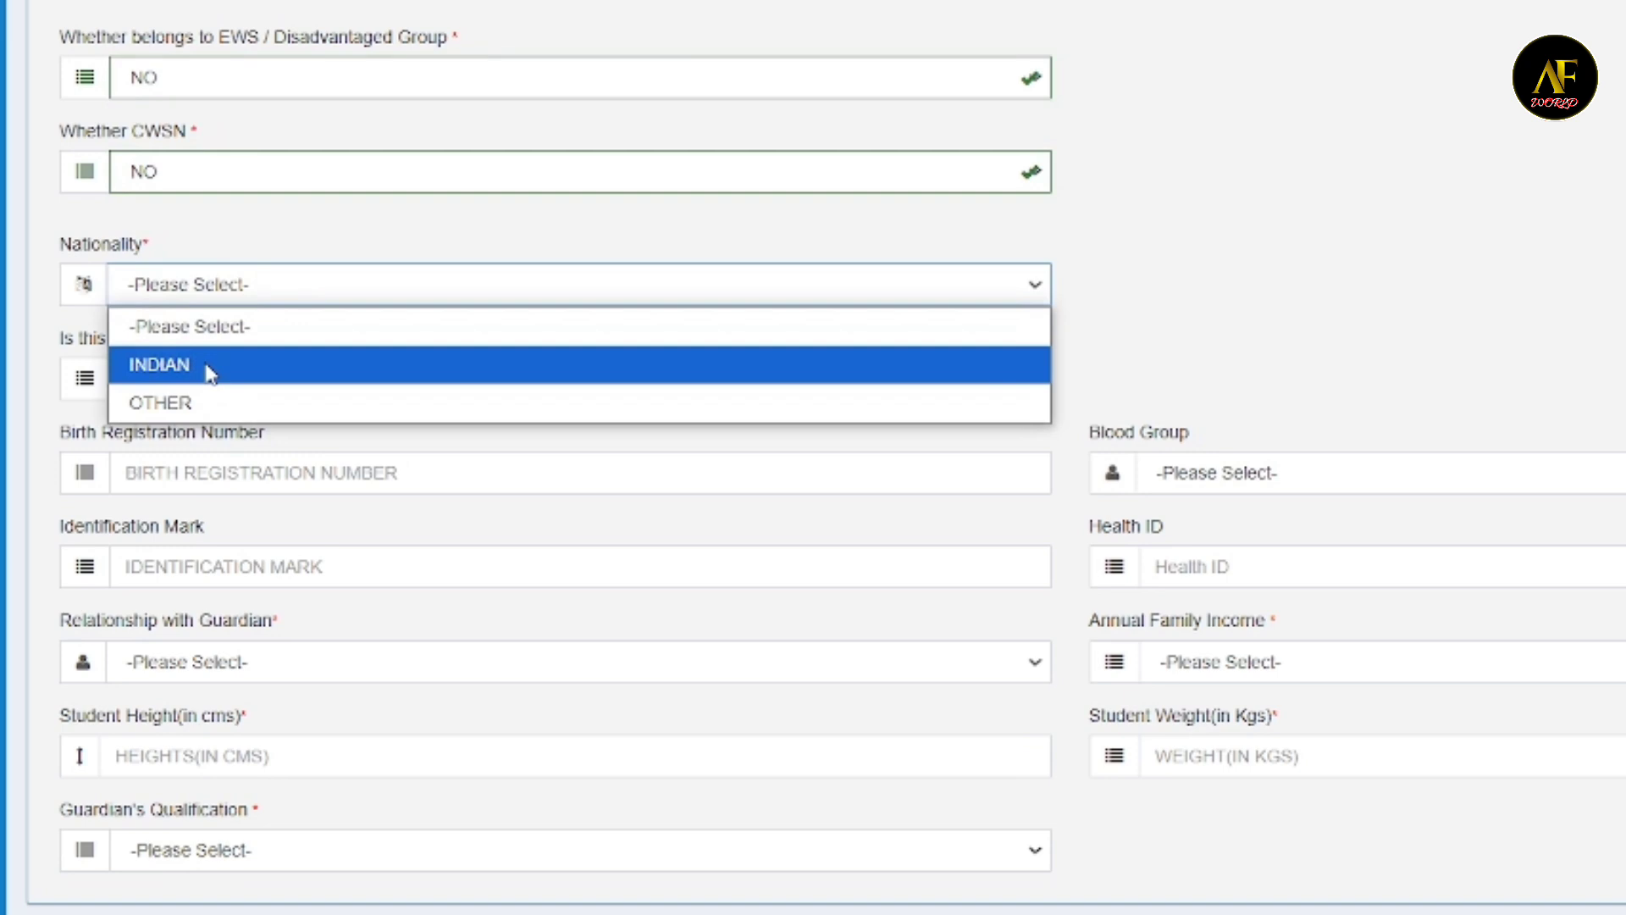
click(210, 372)
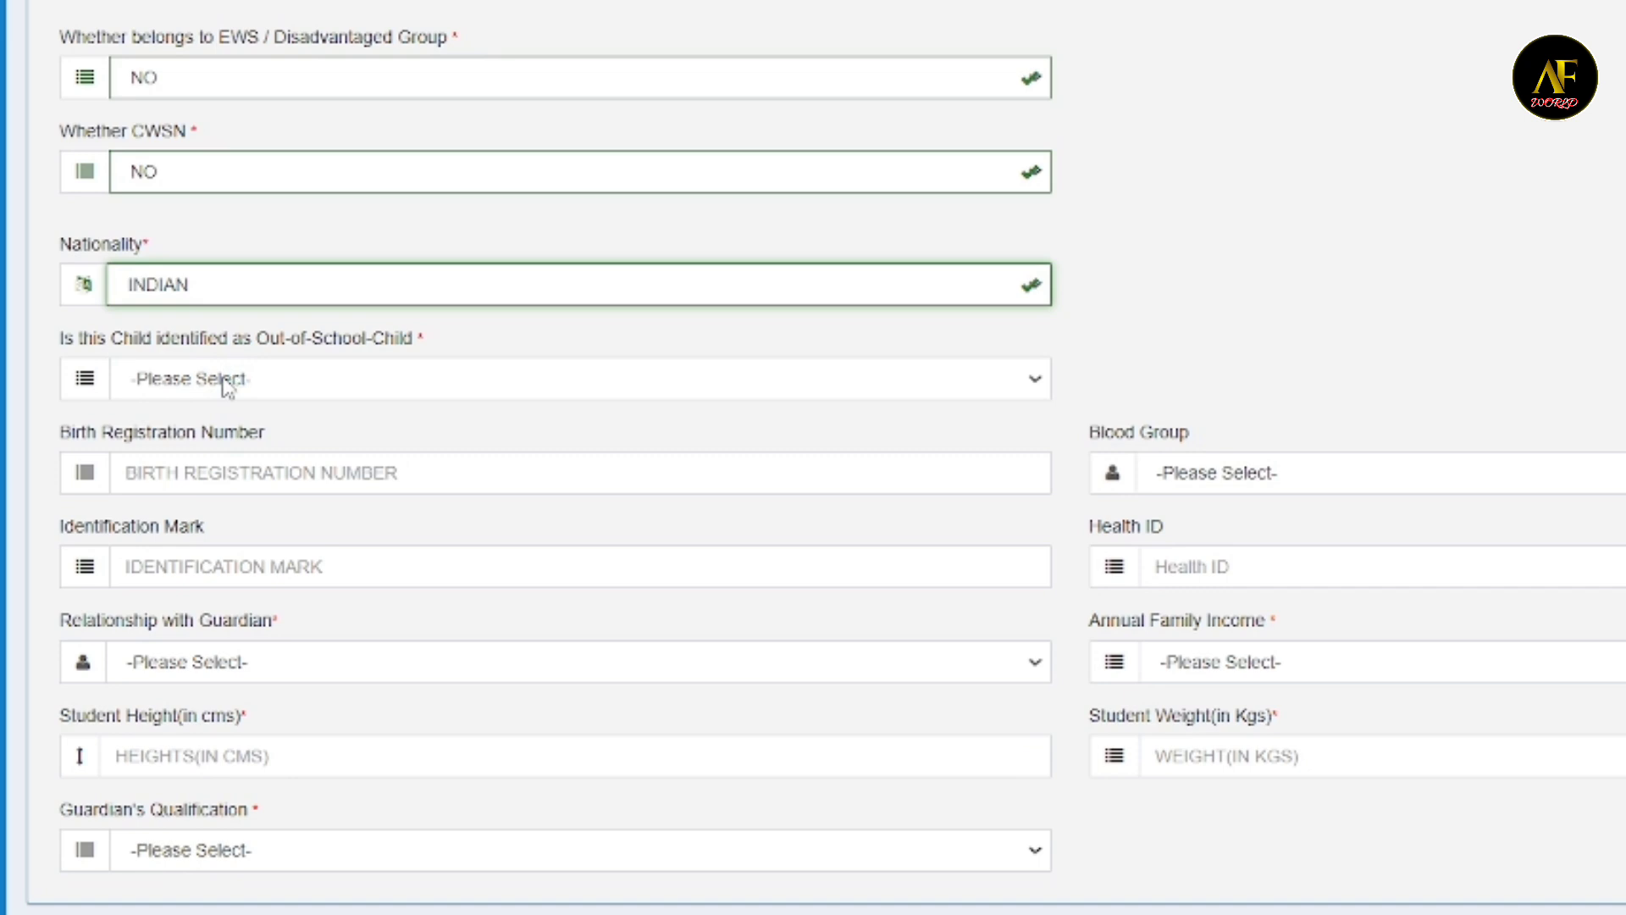
click(226, 386)
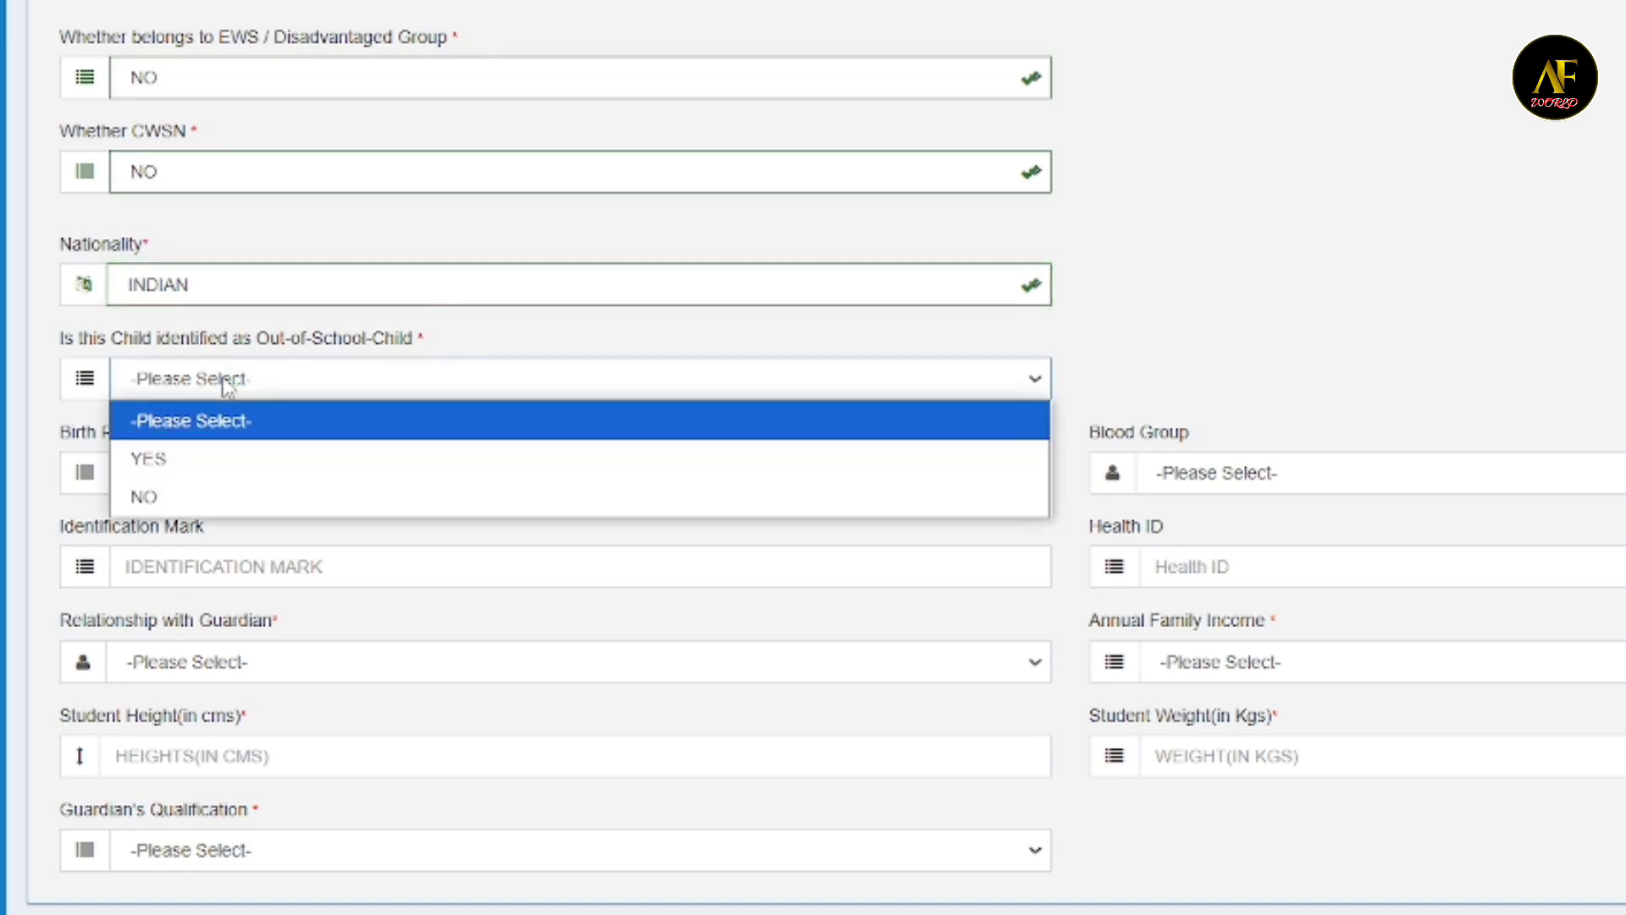
click(172, 496)
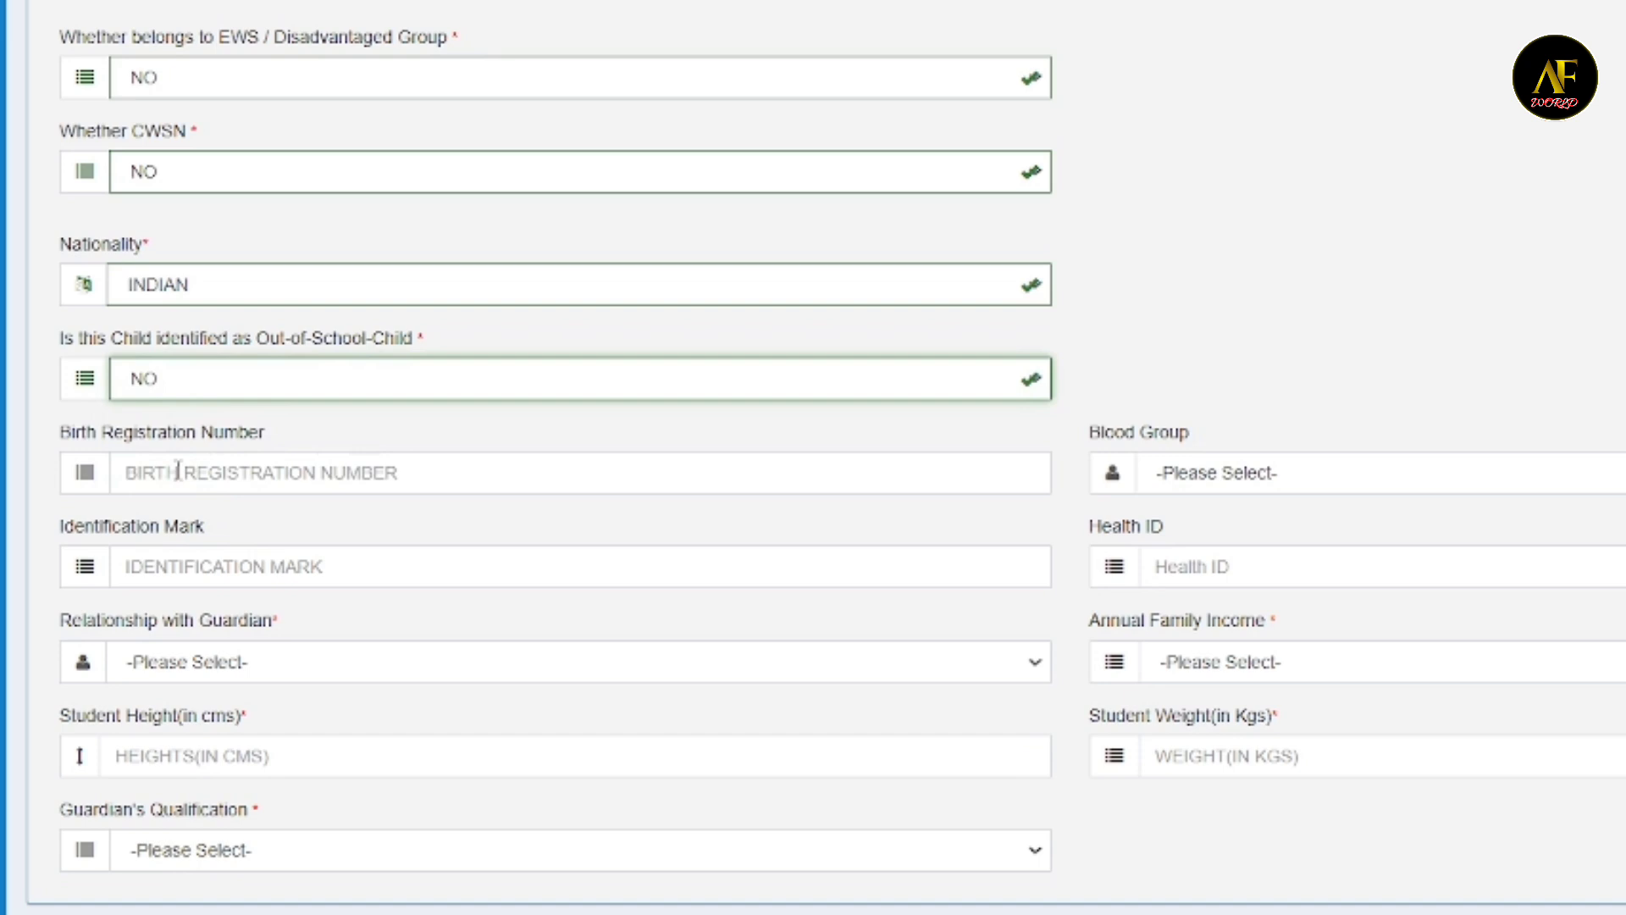
click(179, 471)
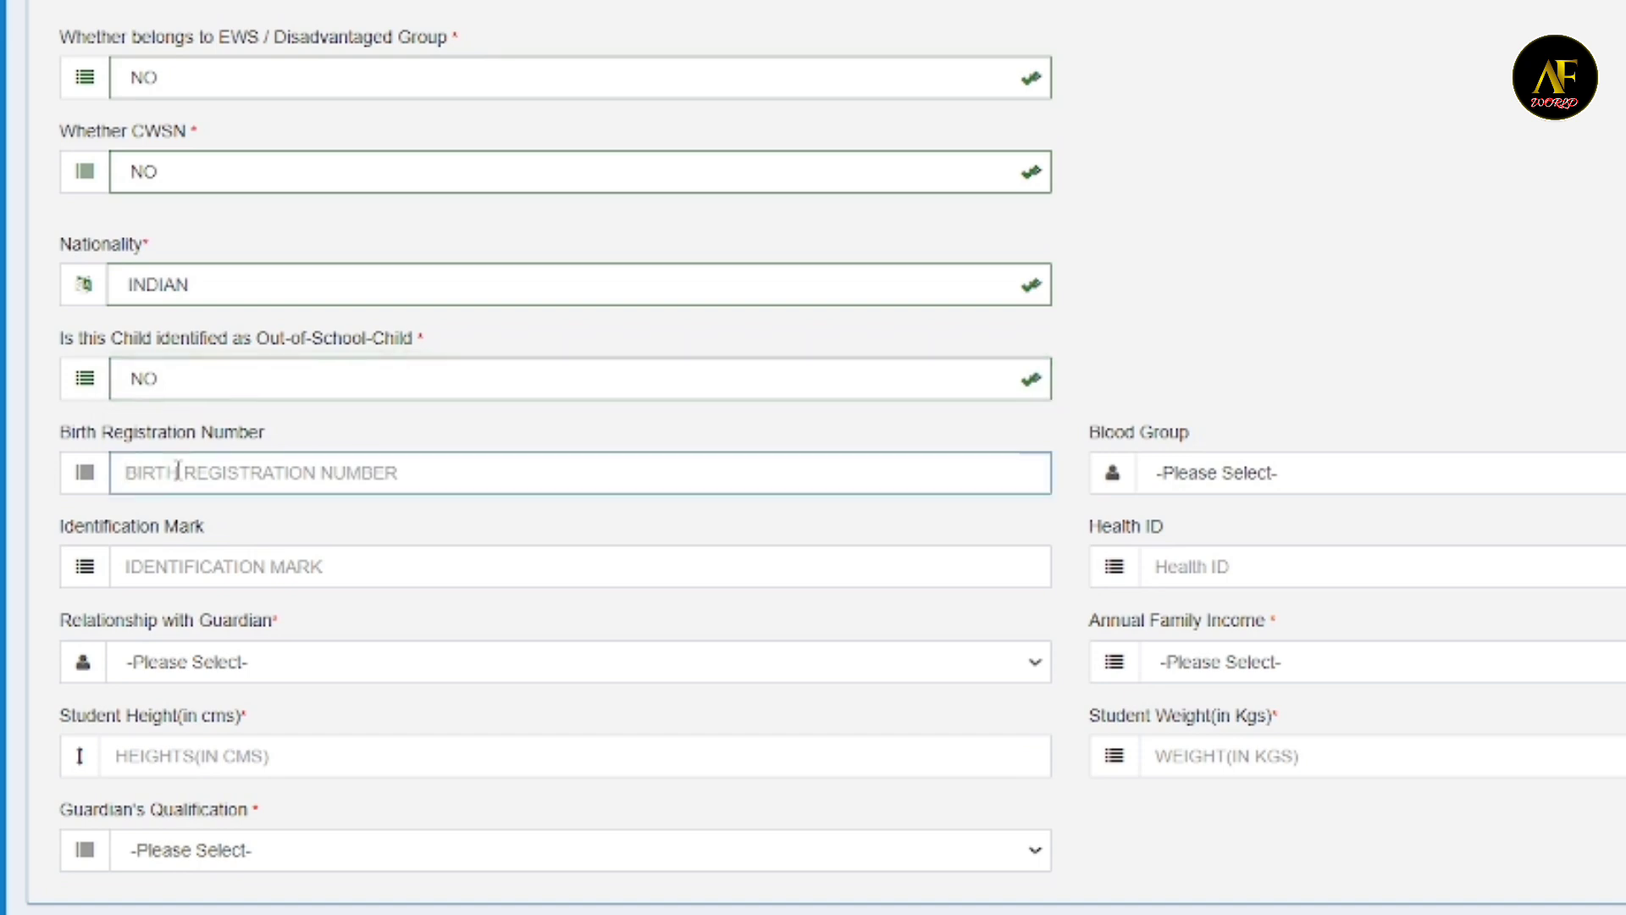
click(1316, 481)
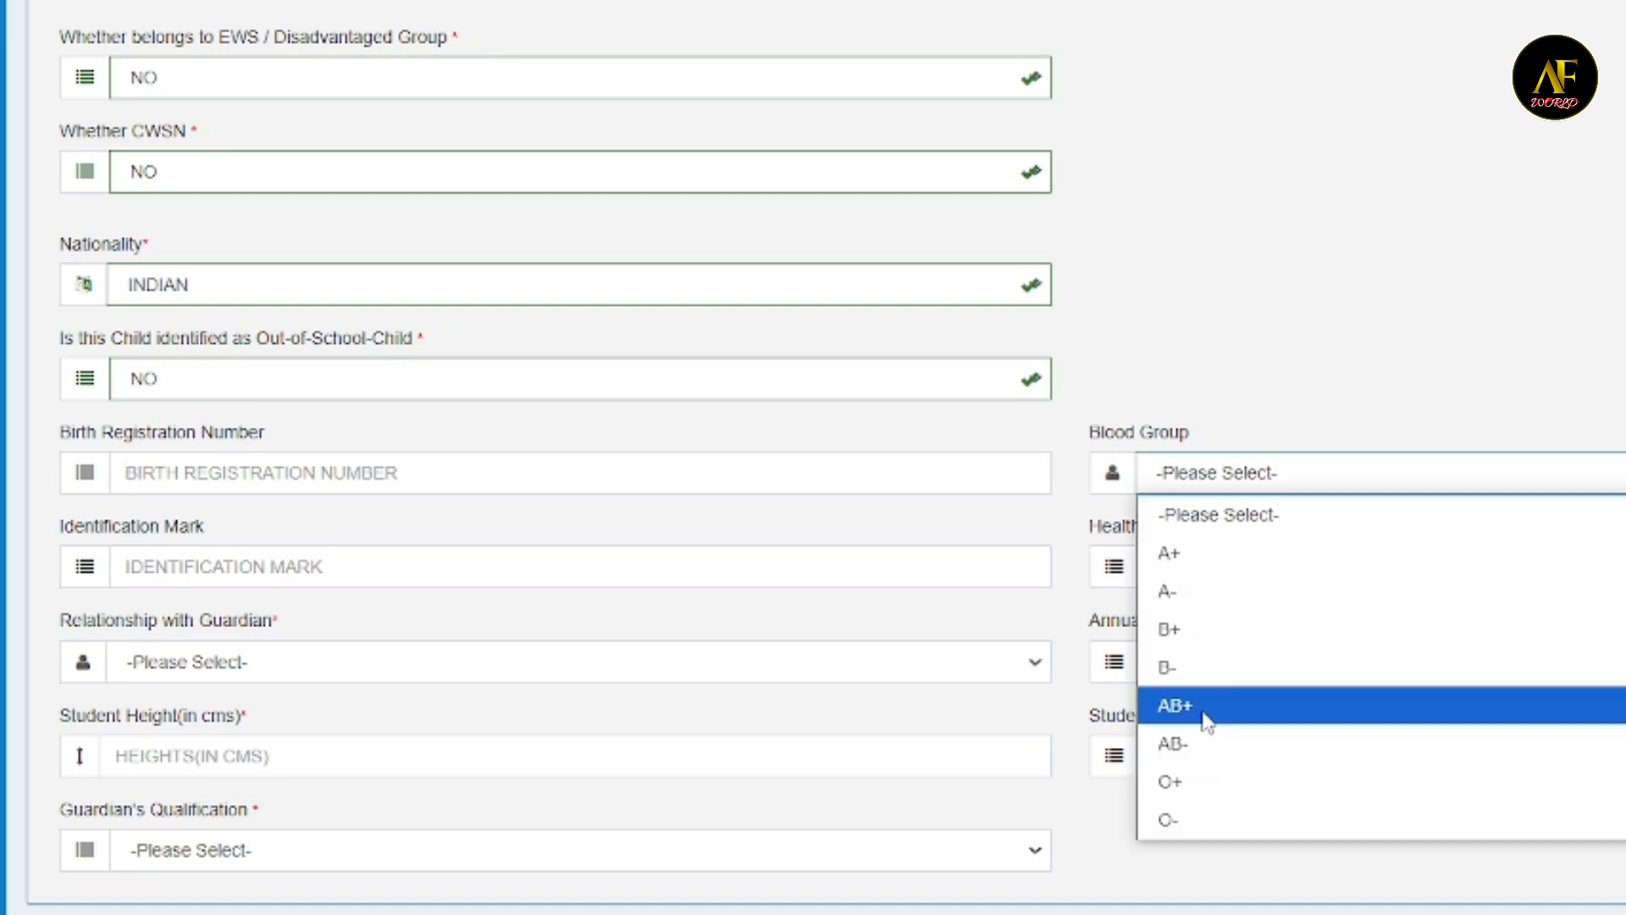
click(1304, 349)
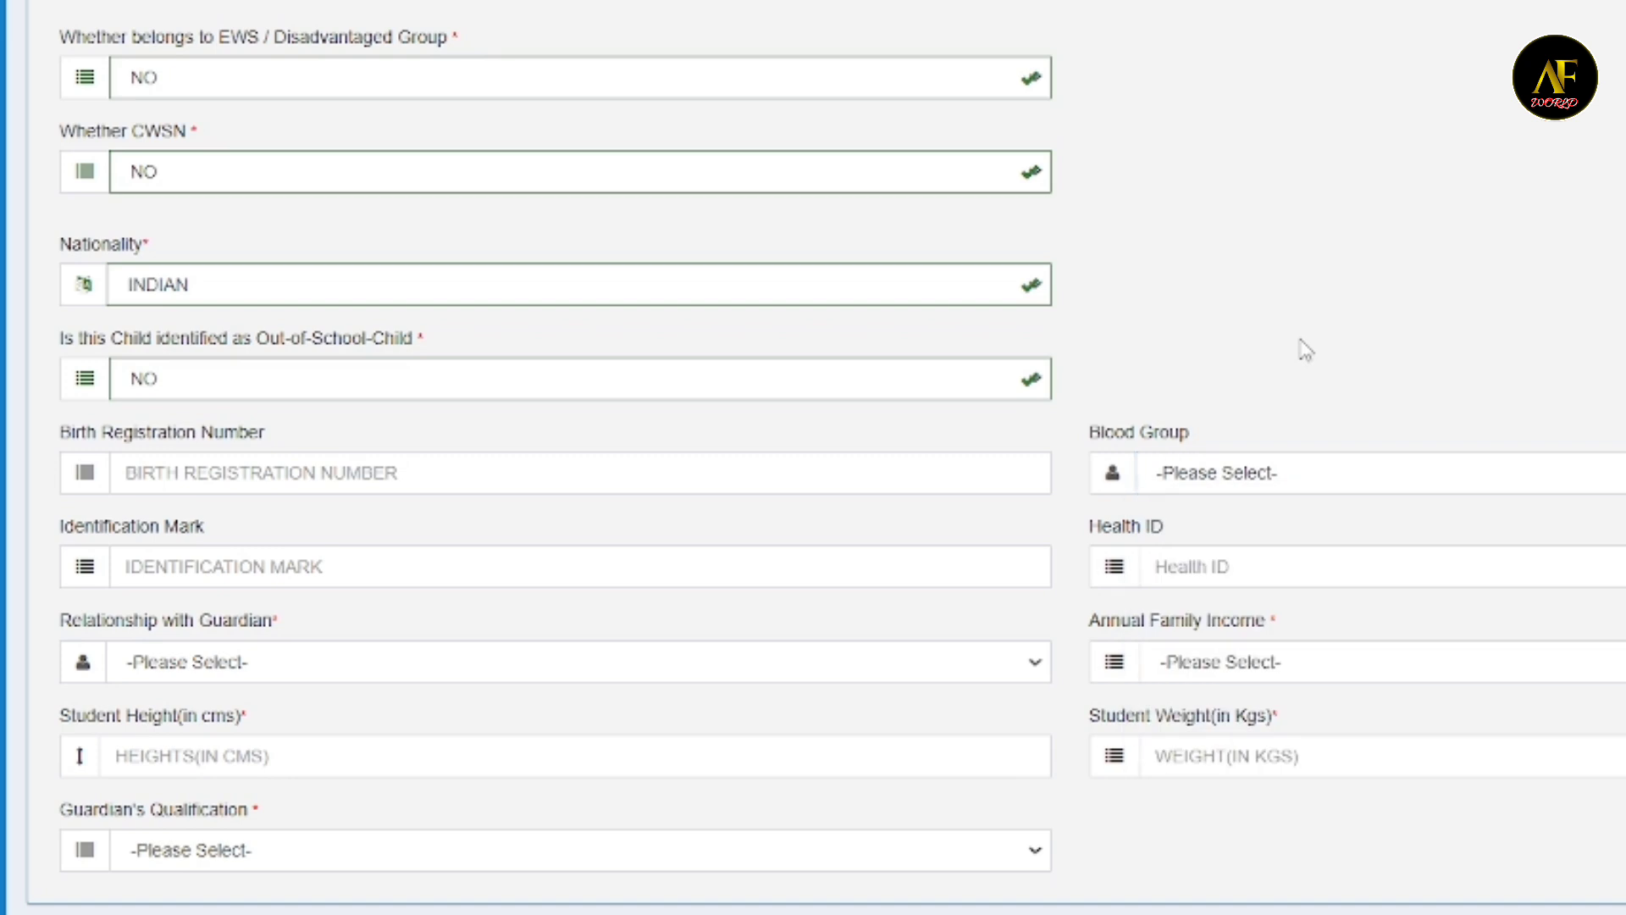
- Set the relationship with guardian to FATHER and the annual family income to 50,001-1,20,000
click(190, 570)
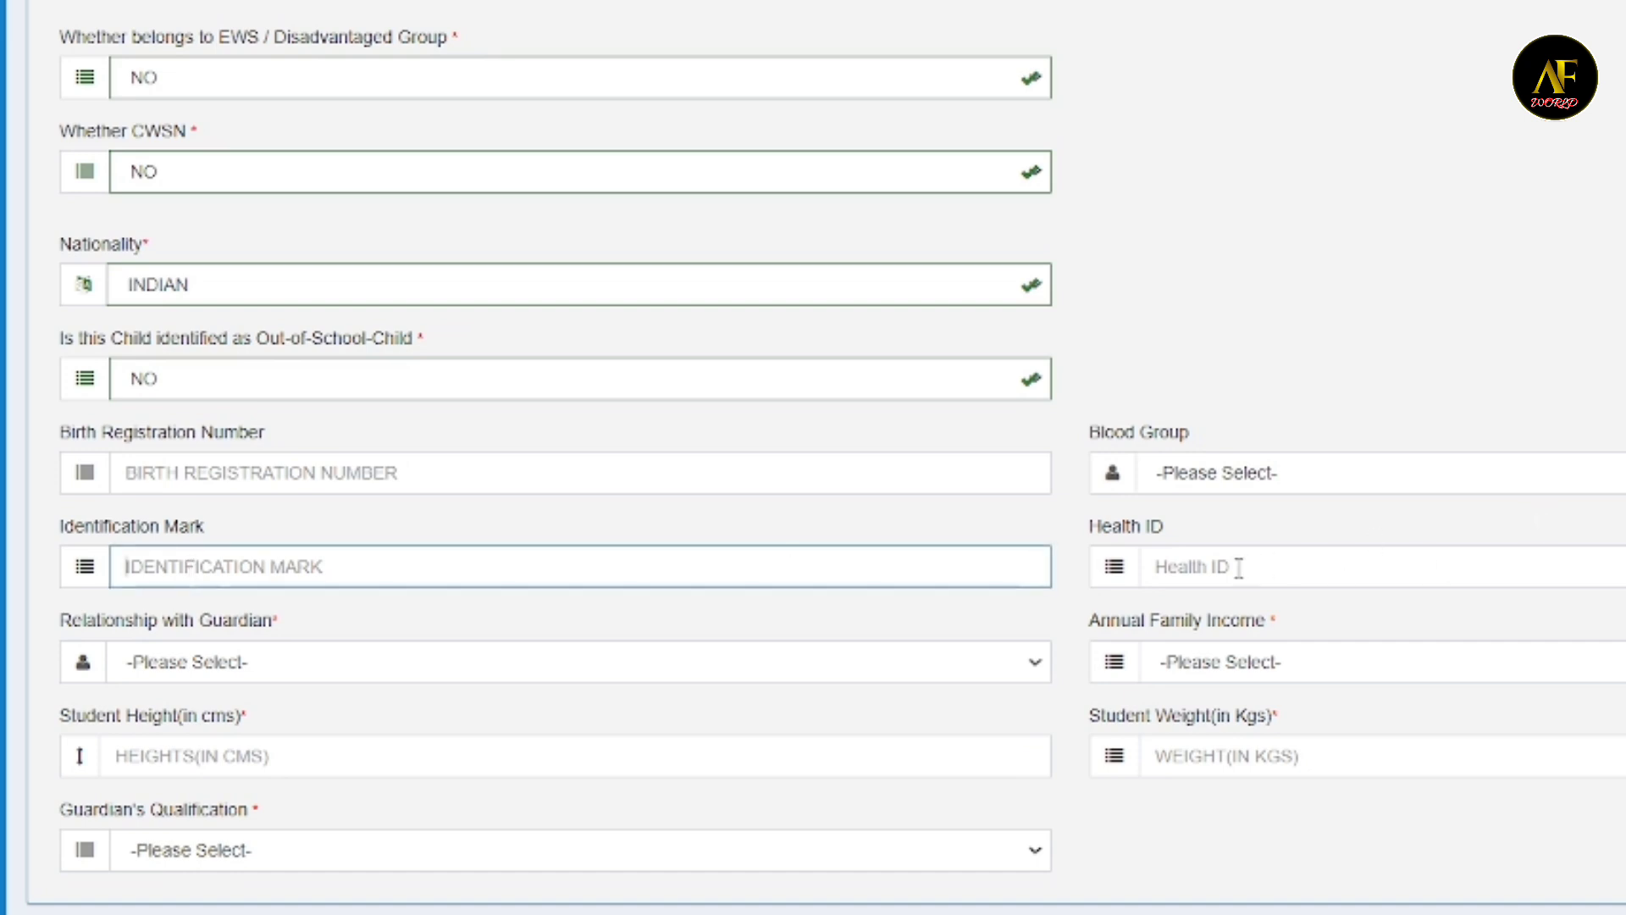
click(227, 674)
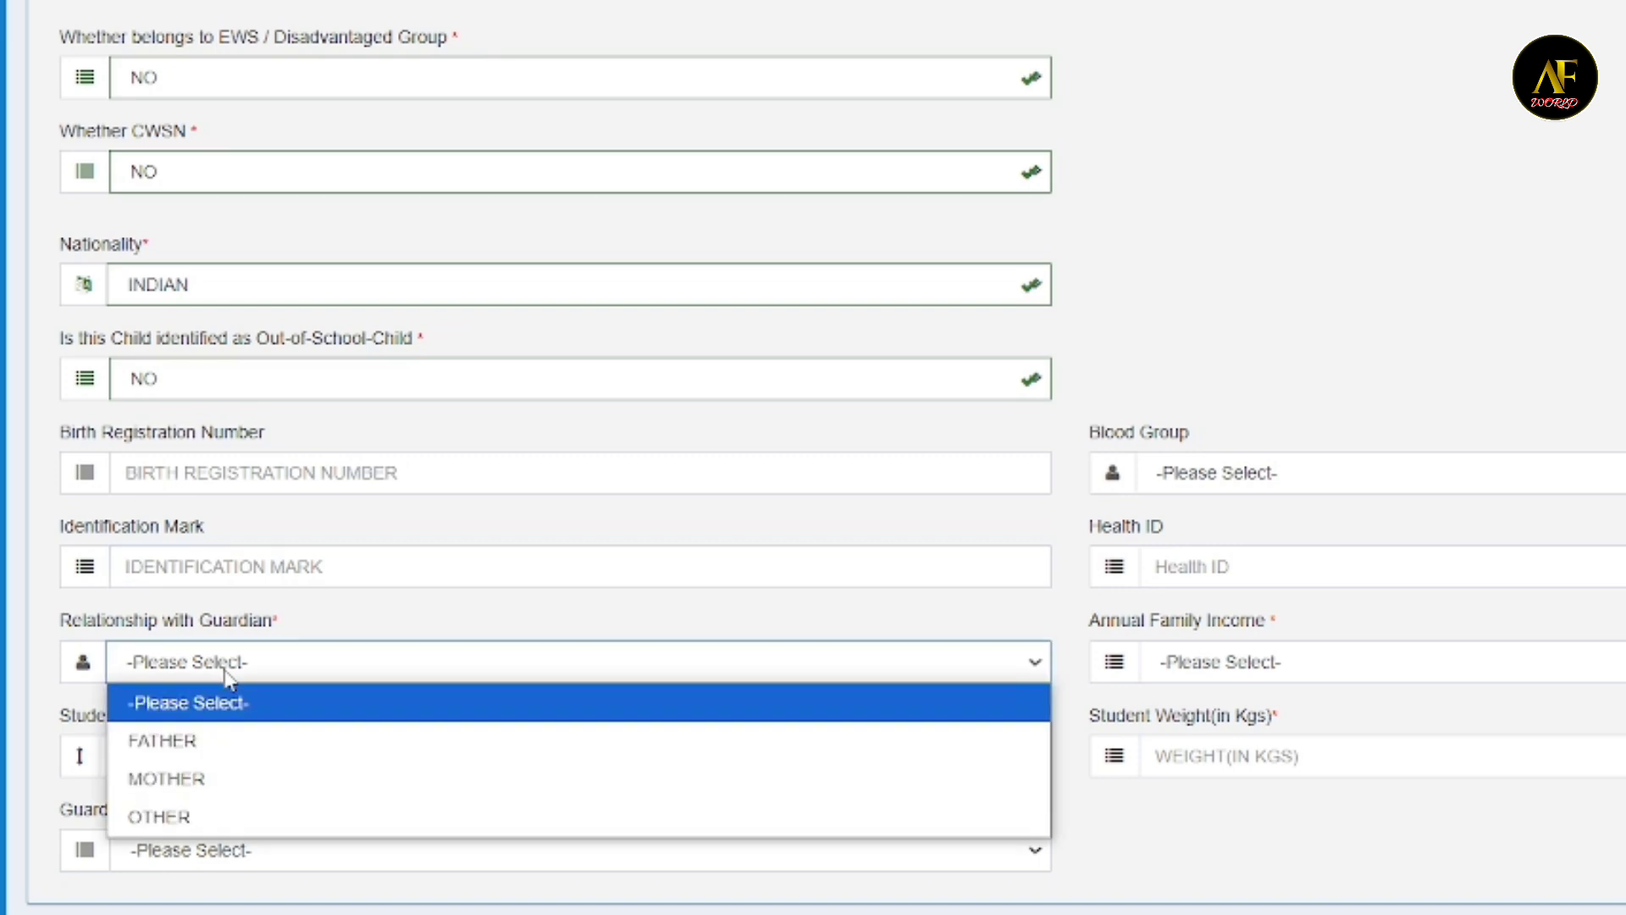
click(169, 744)
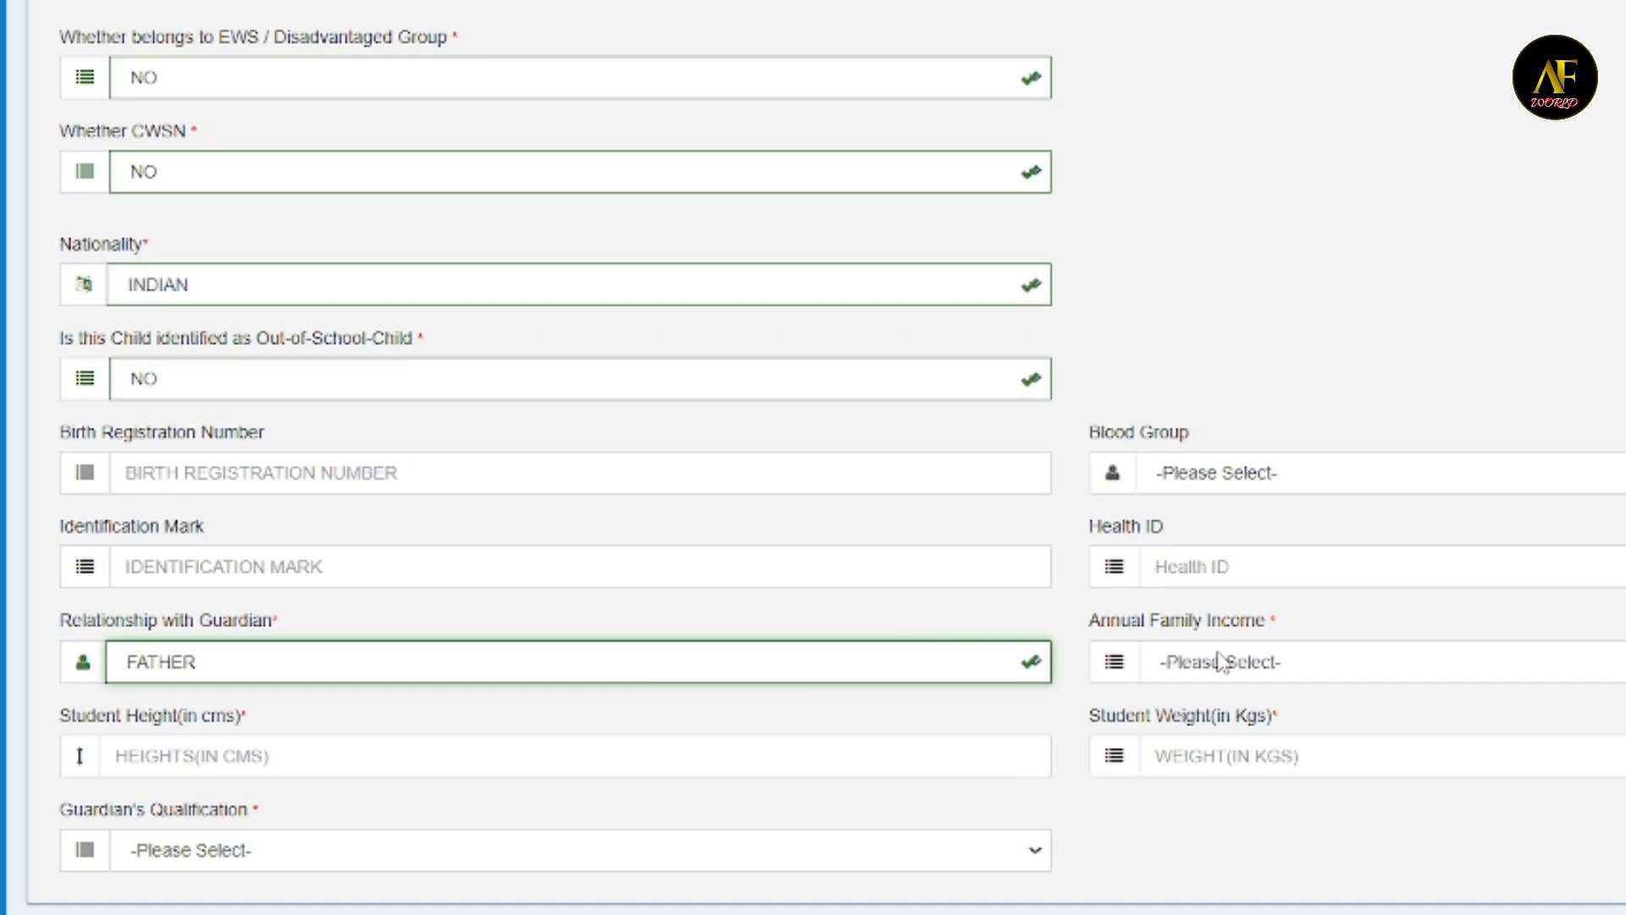
click(1220, 661)
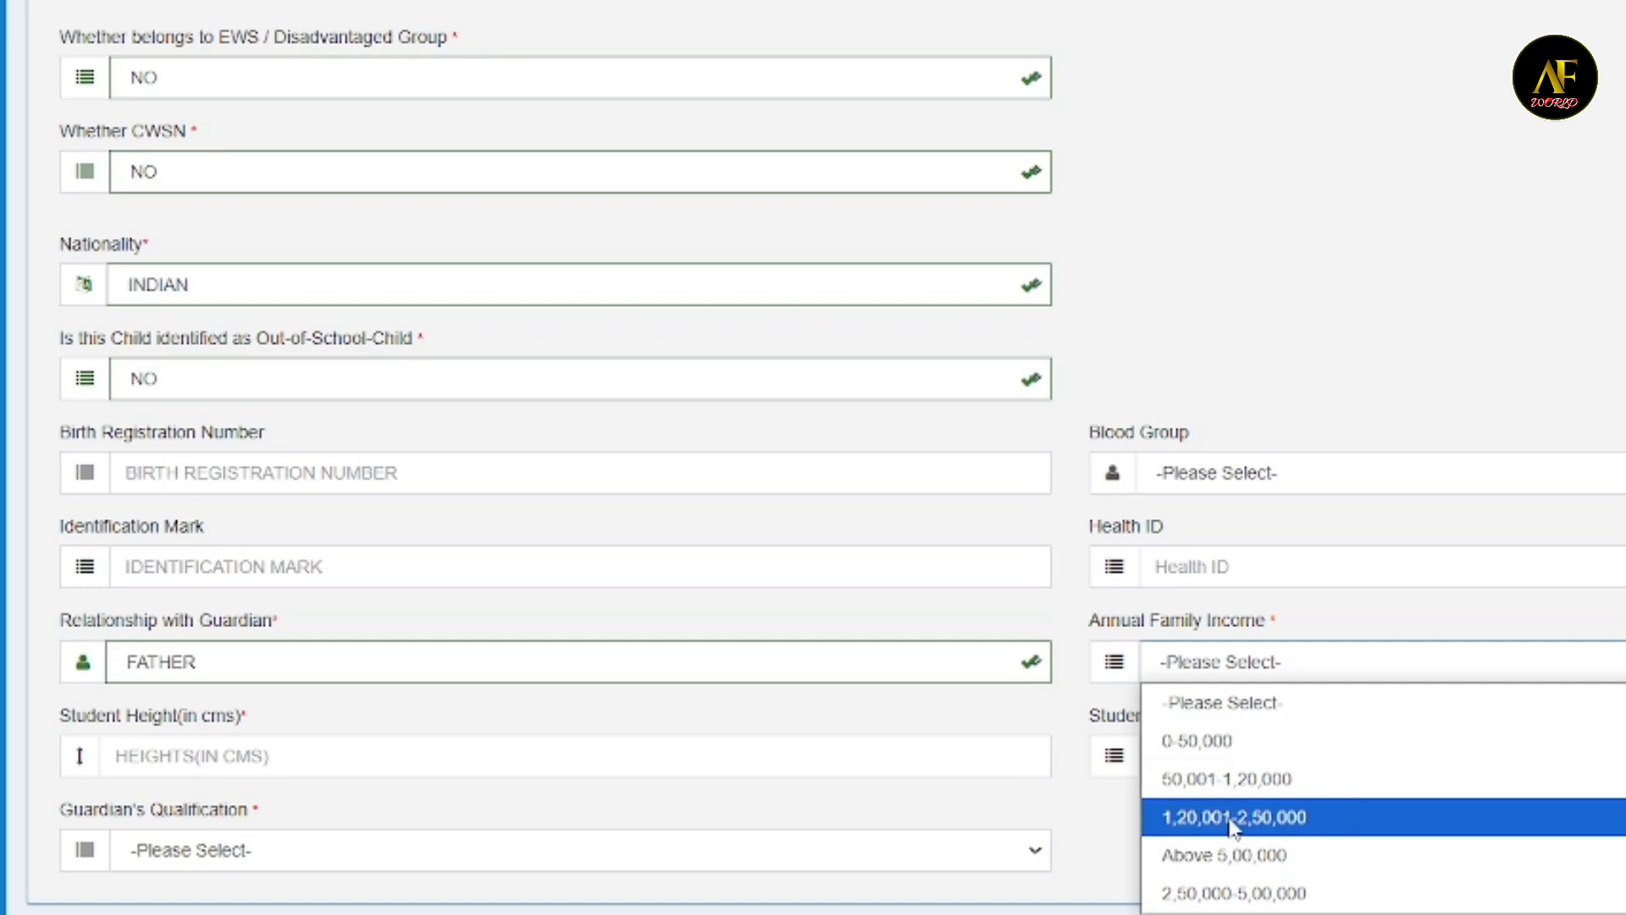
click(1227, 779)
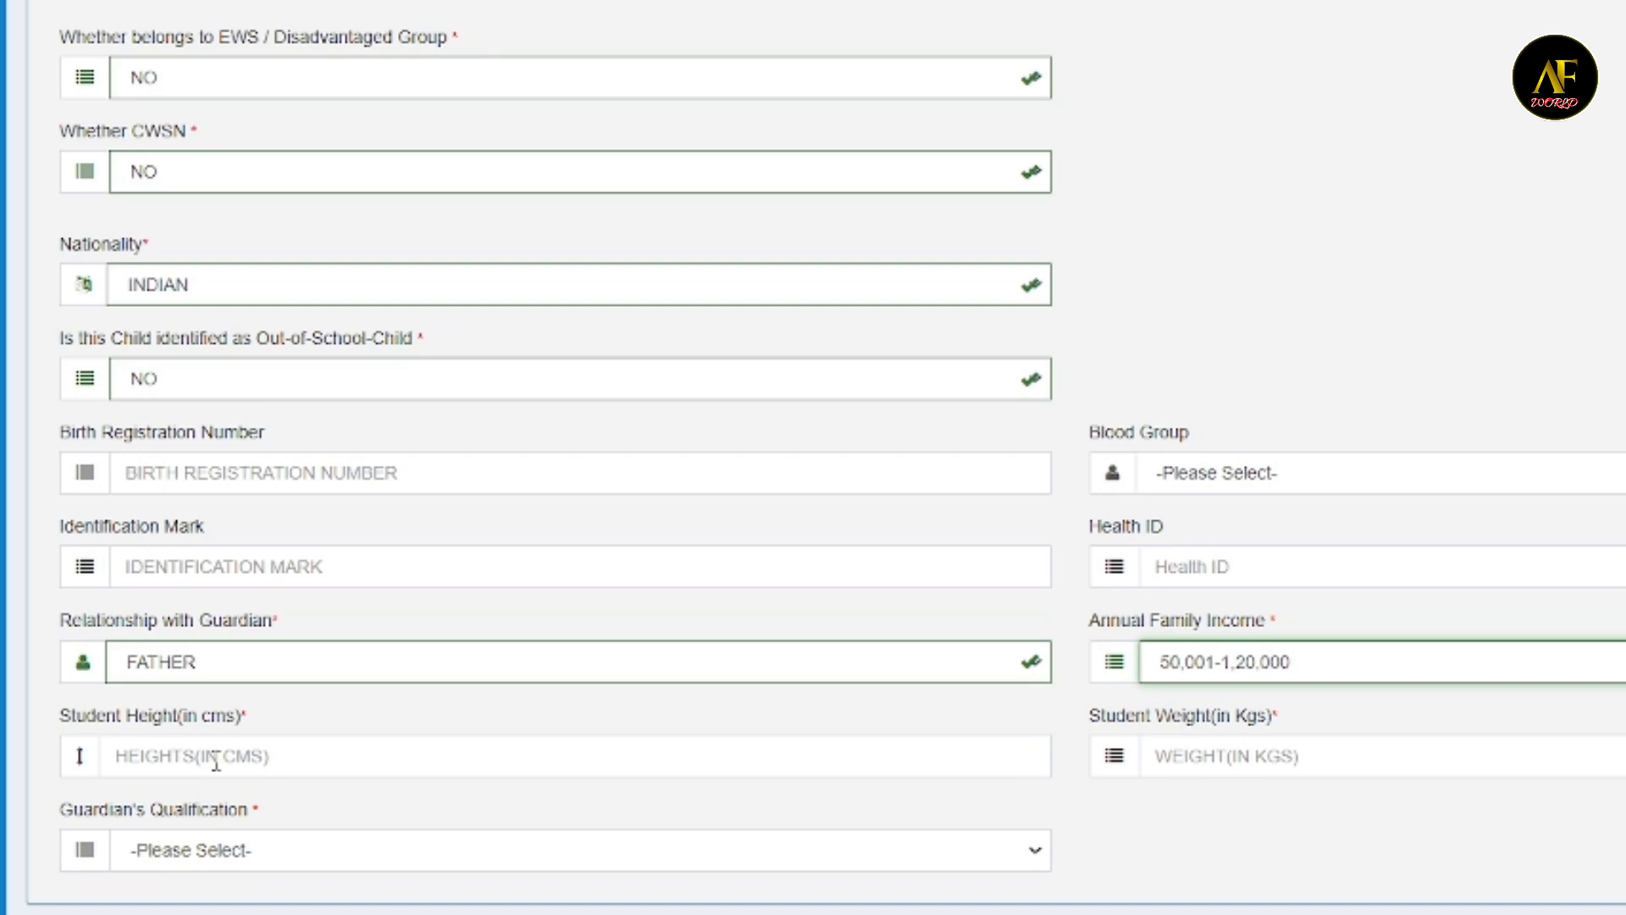
click(216, 762)
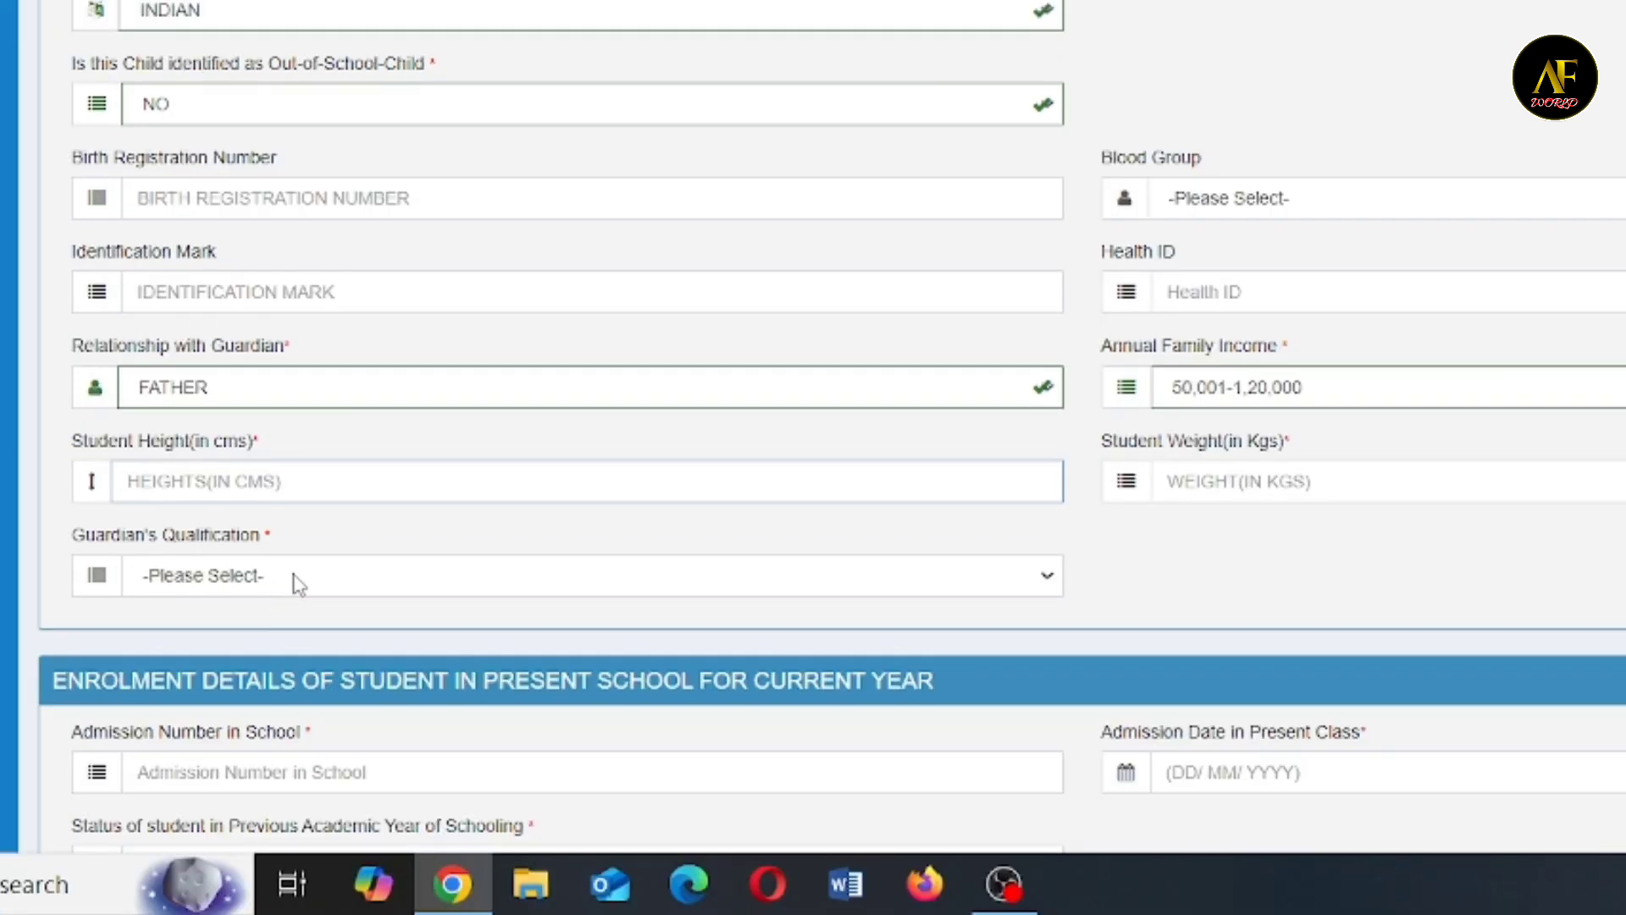
click(299, 585)
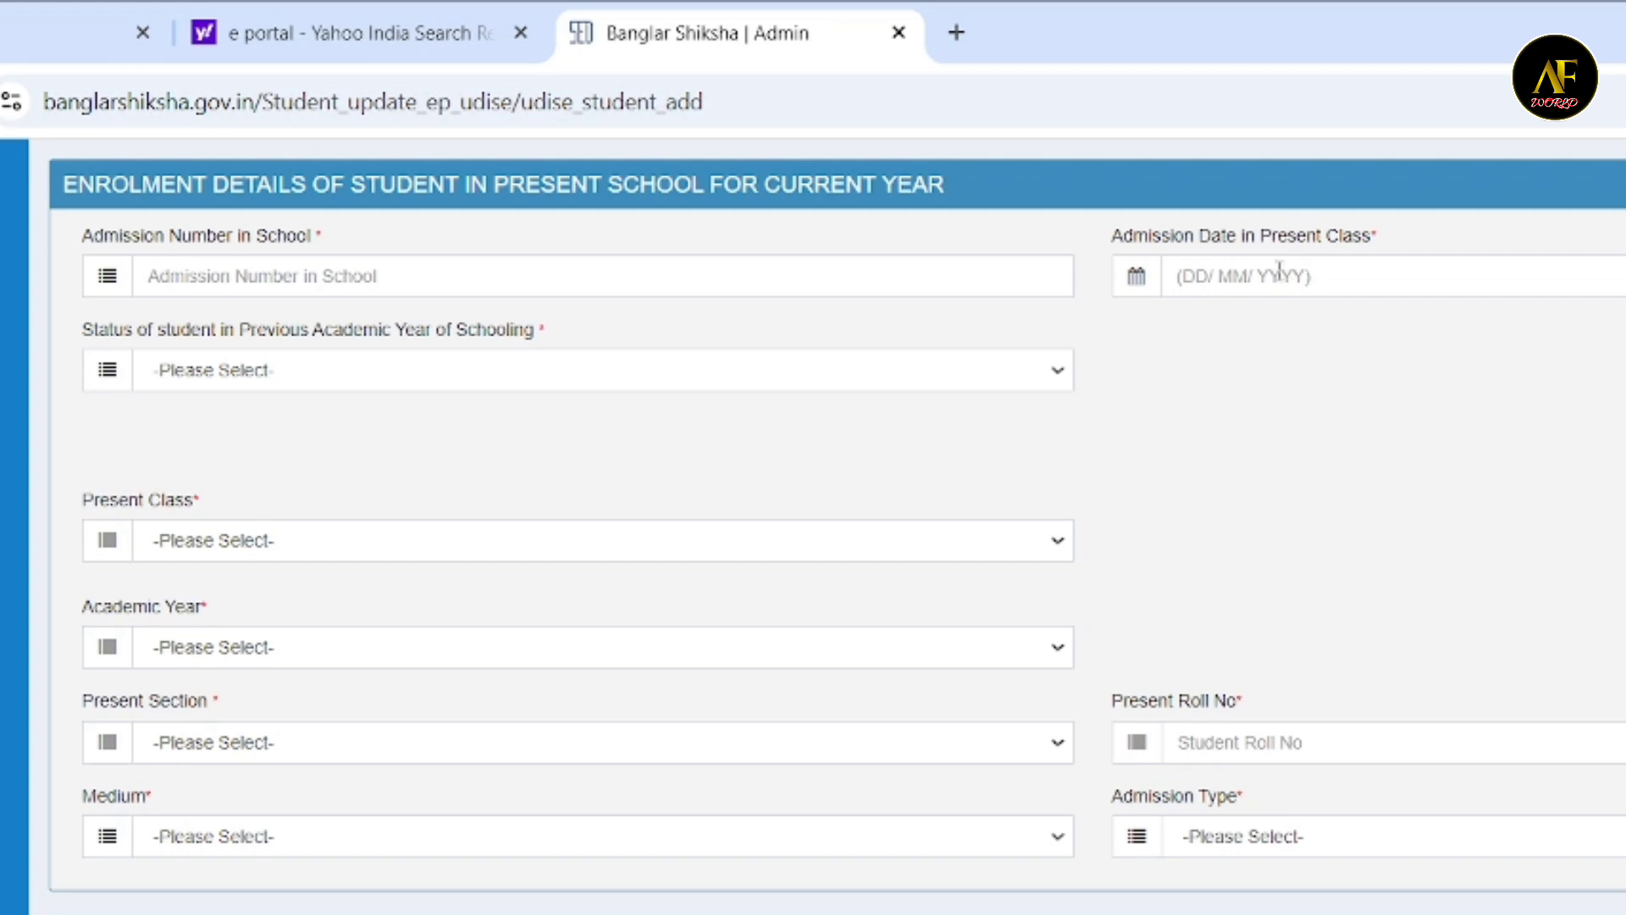
- Set the previous academic year status to Anganwadi/ ECCE Centre, the present class to PRE PRIMARY and the academic year to 2025
click(420, 366)
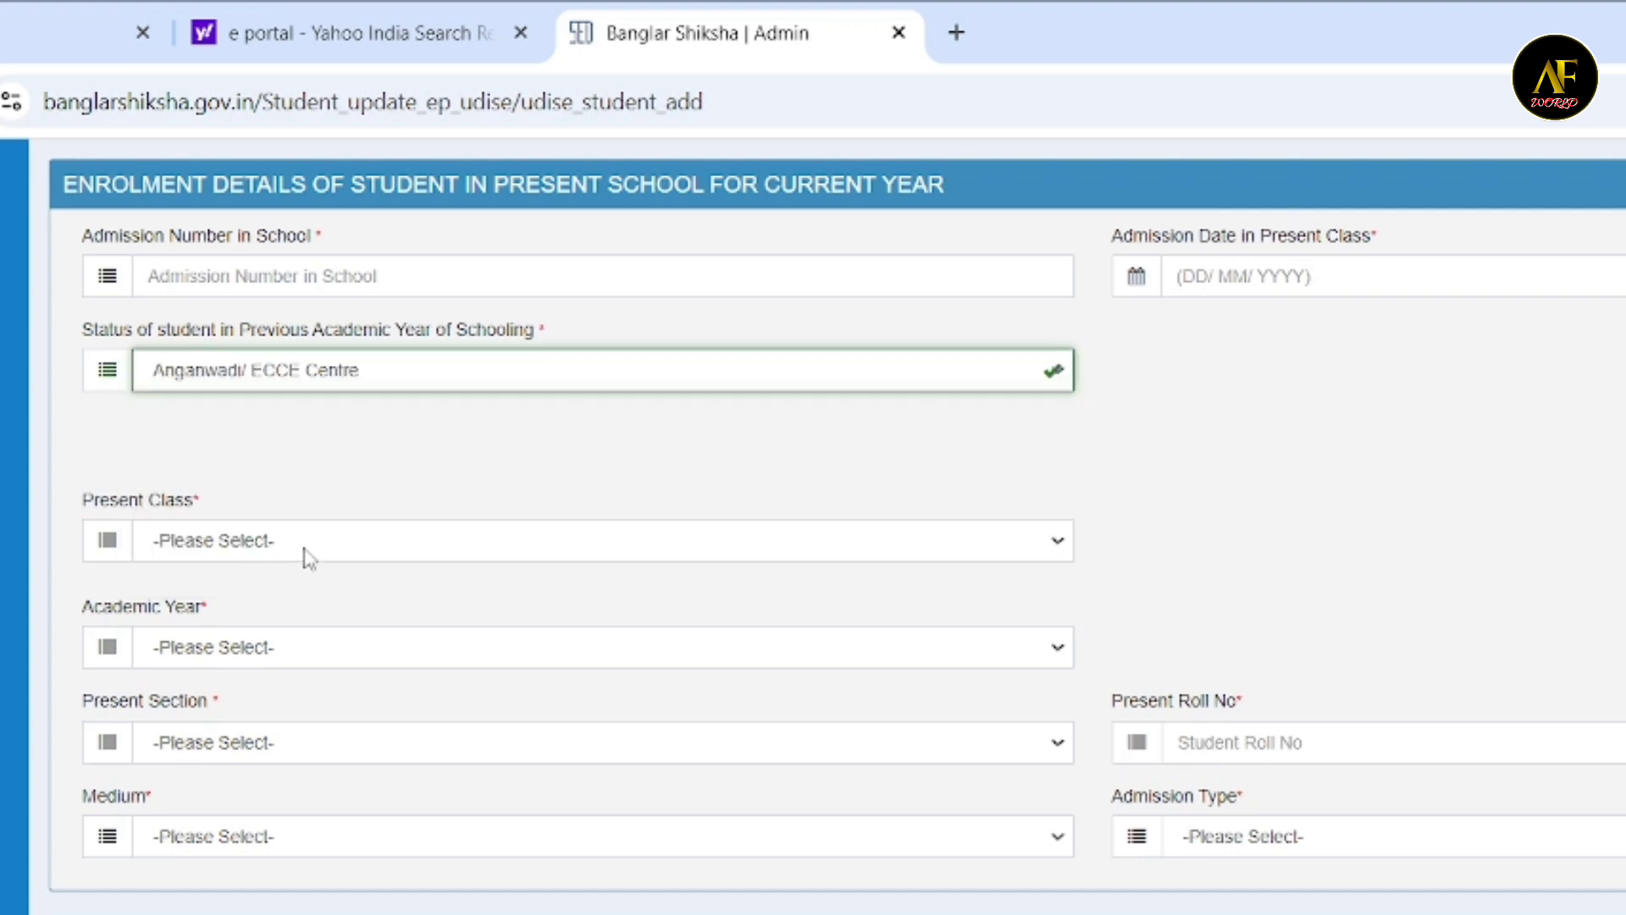
click(304, 549)
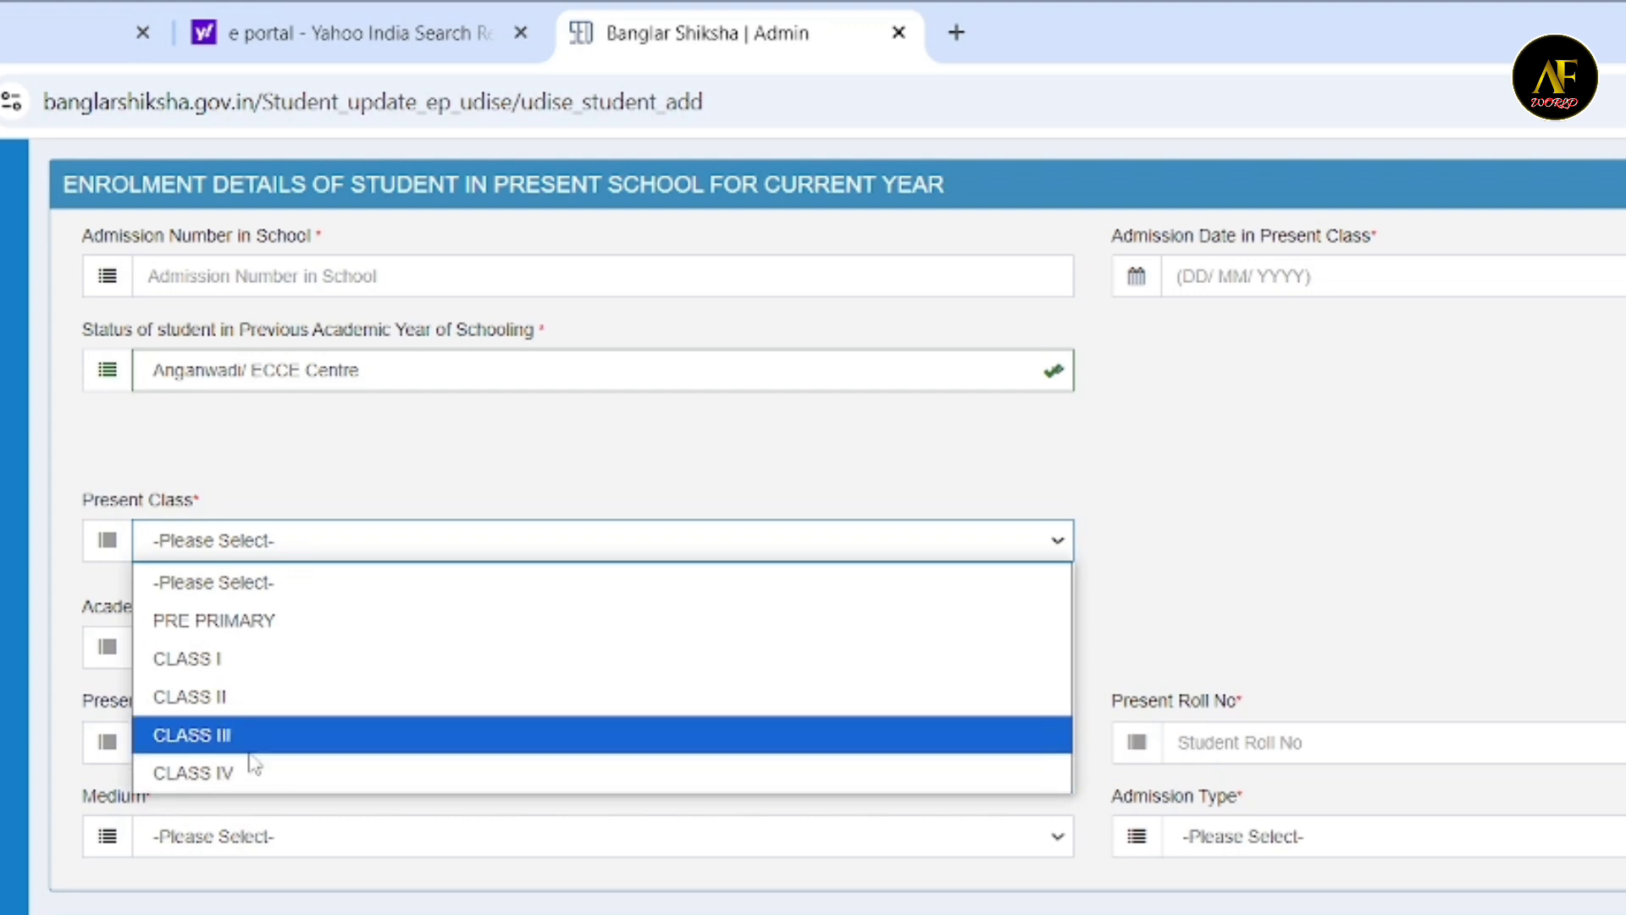
click(292, 627)
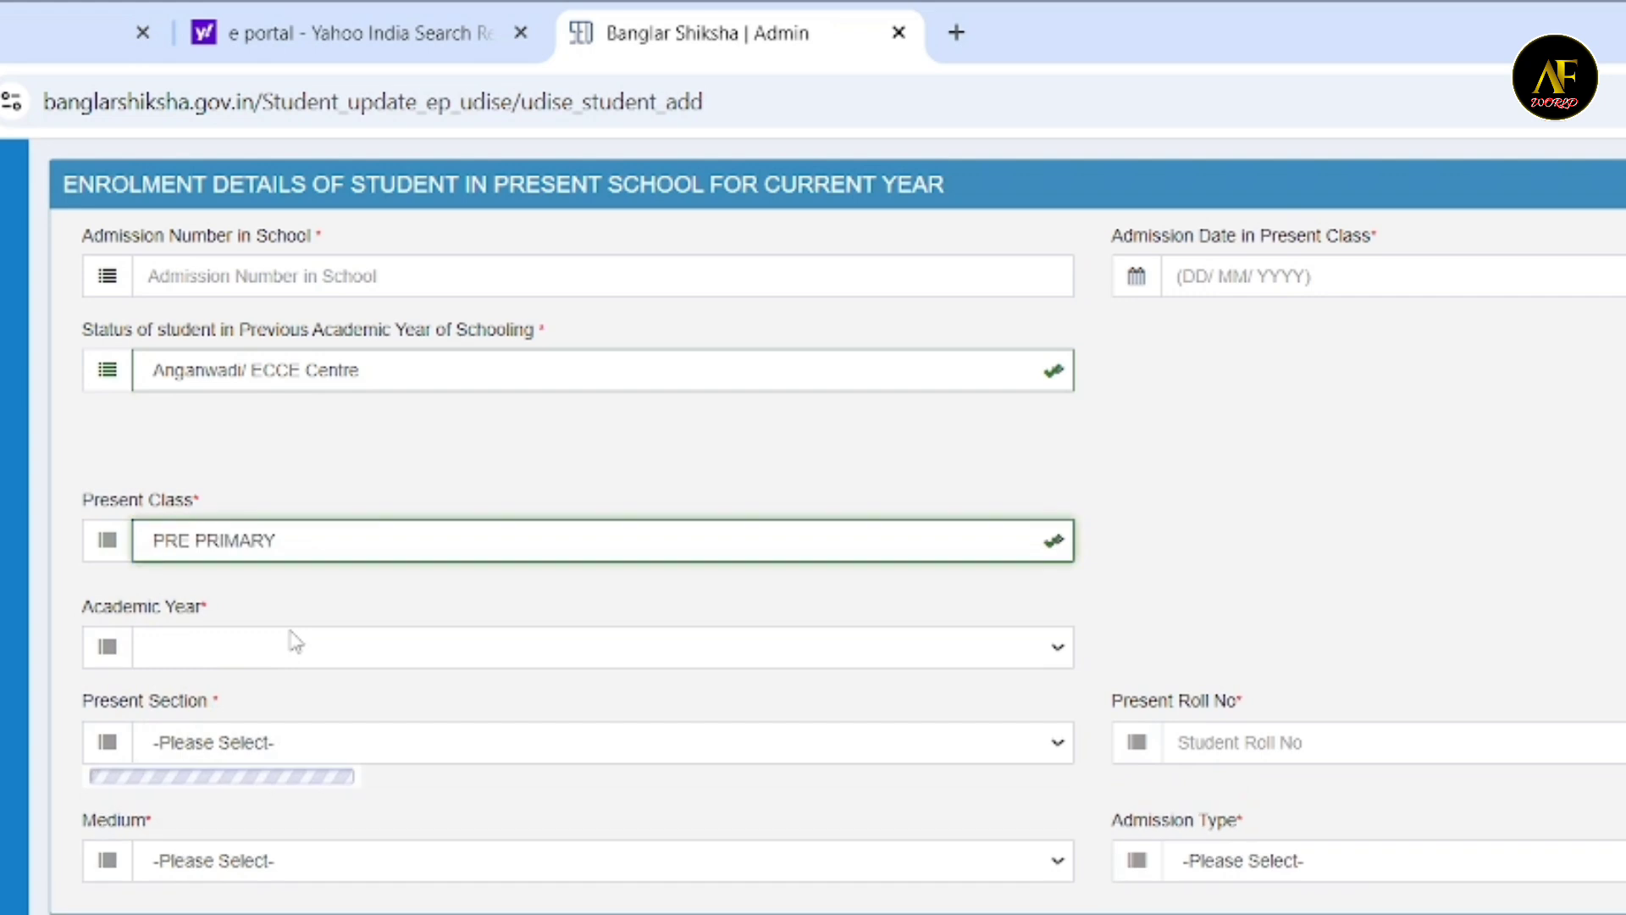
click(252, 656)
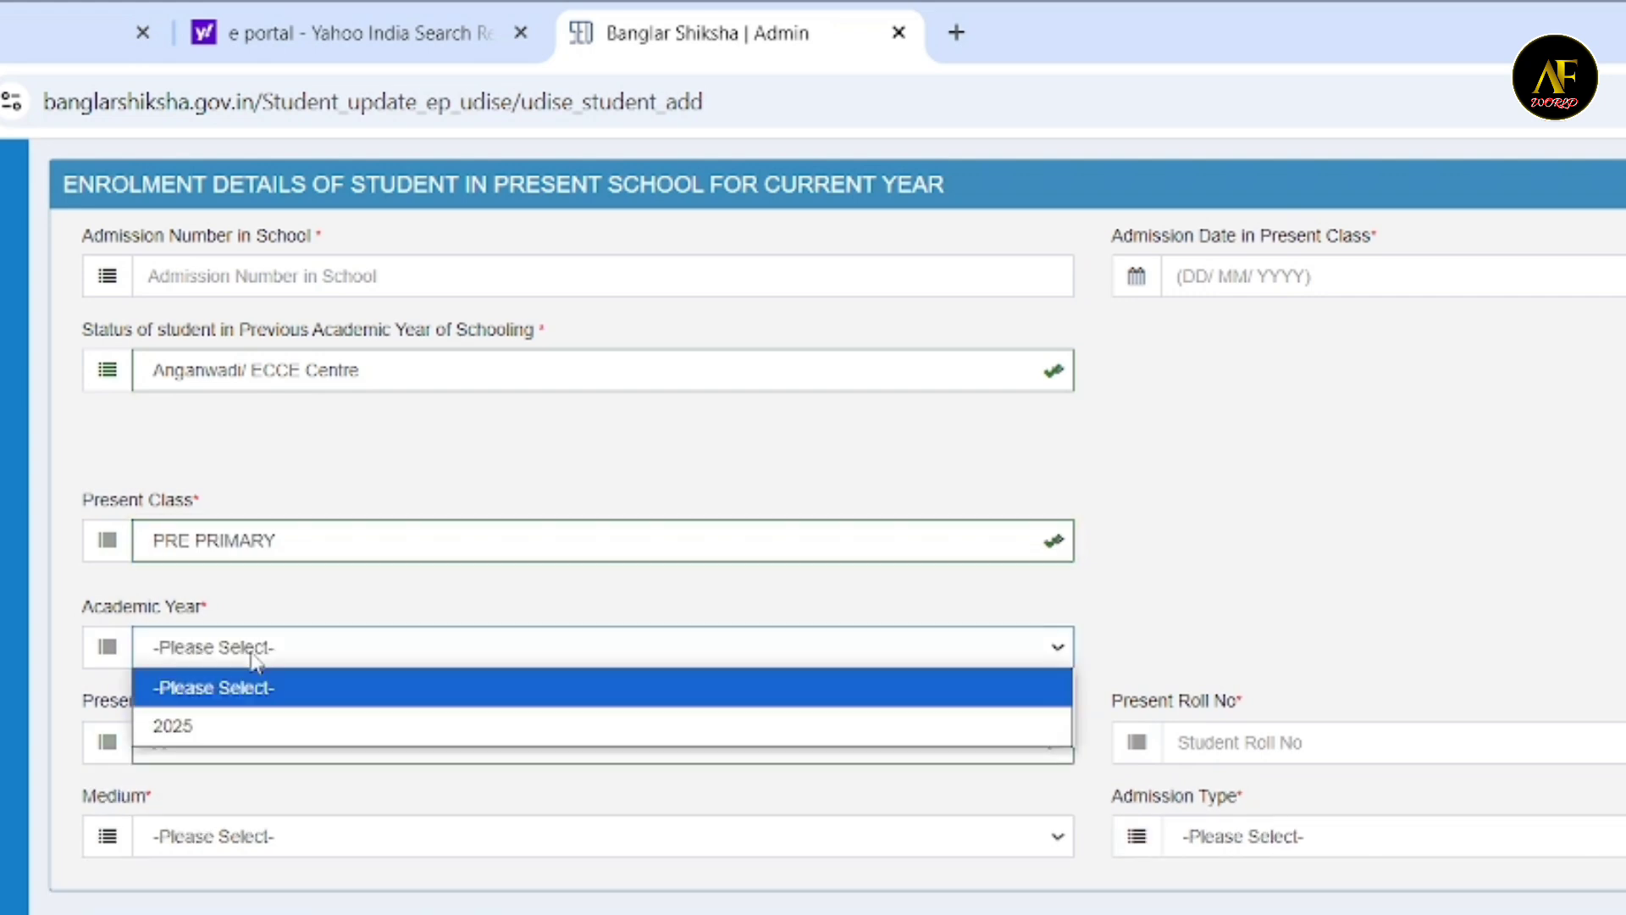
click(213, 732)
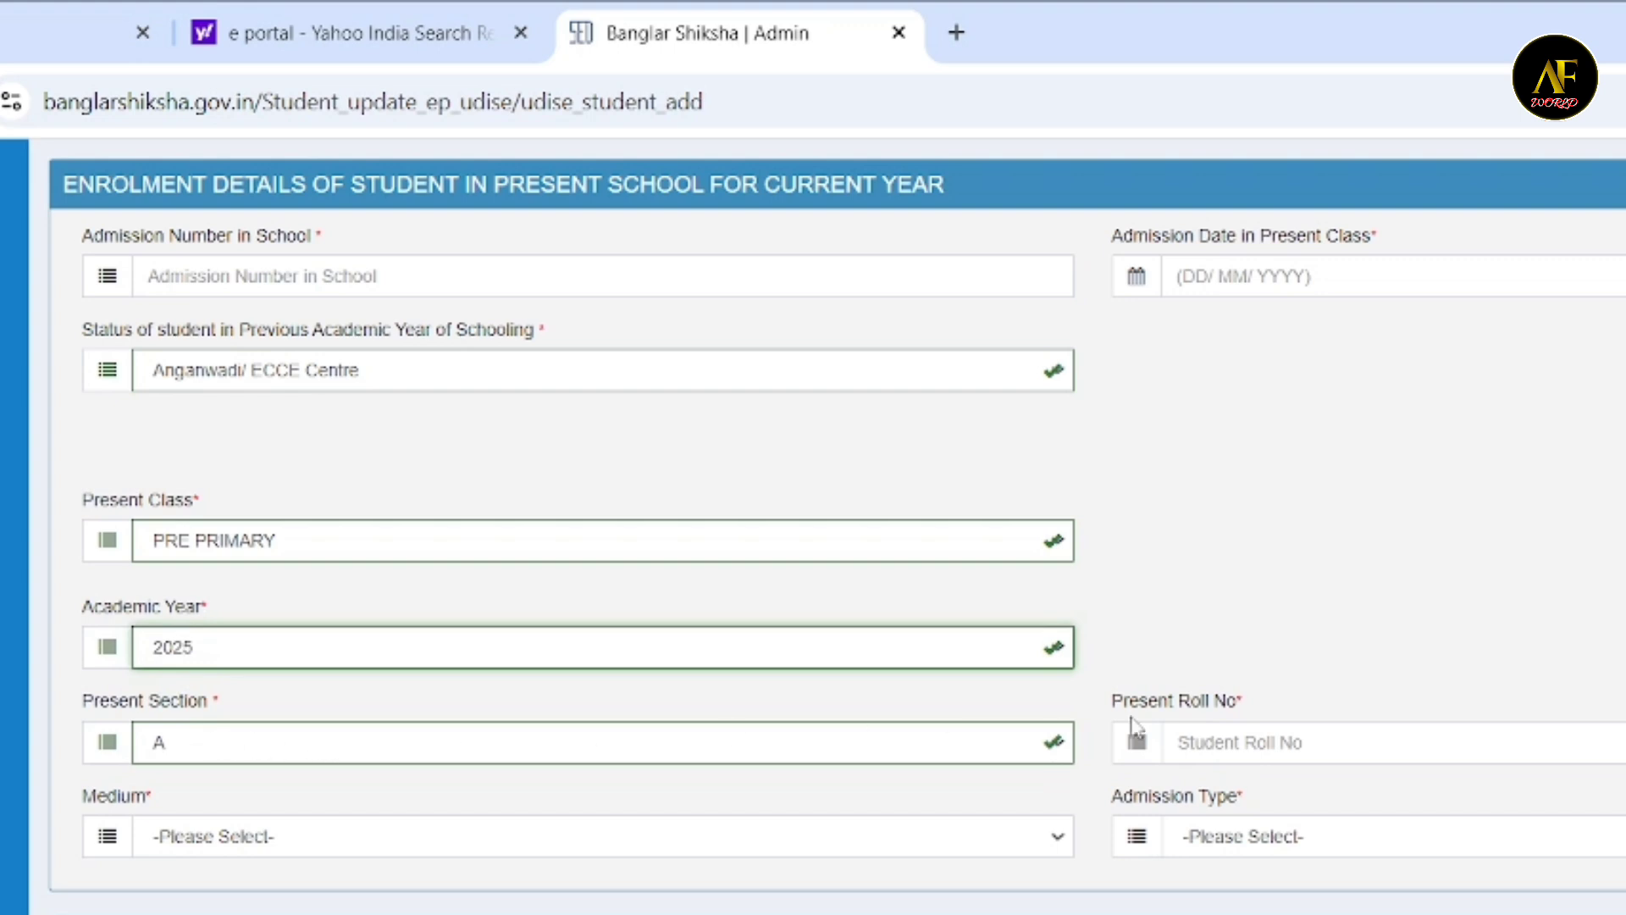
- Set the enrolment medium to BENGALI and the admission type to FIRST TIME ADMISSION
click(1257, 737)
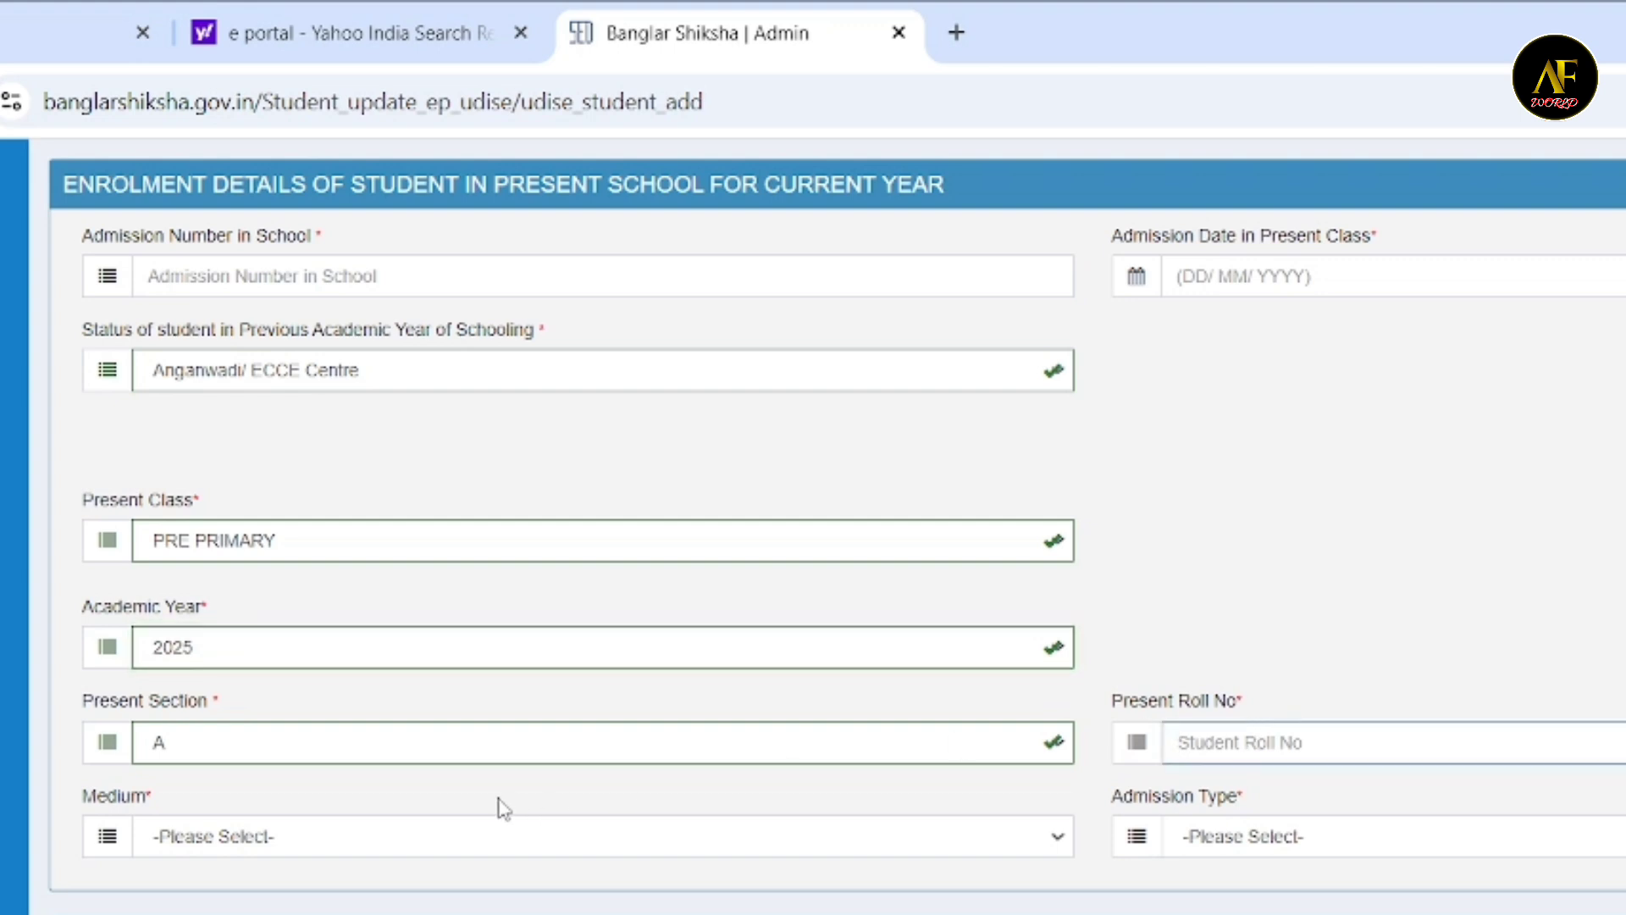
click(462, 838)
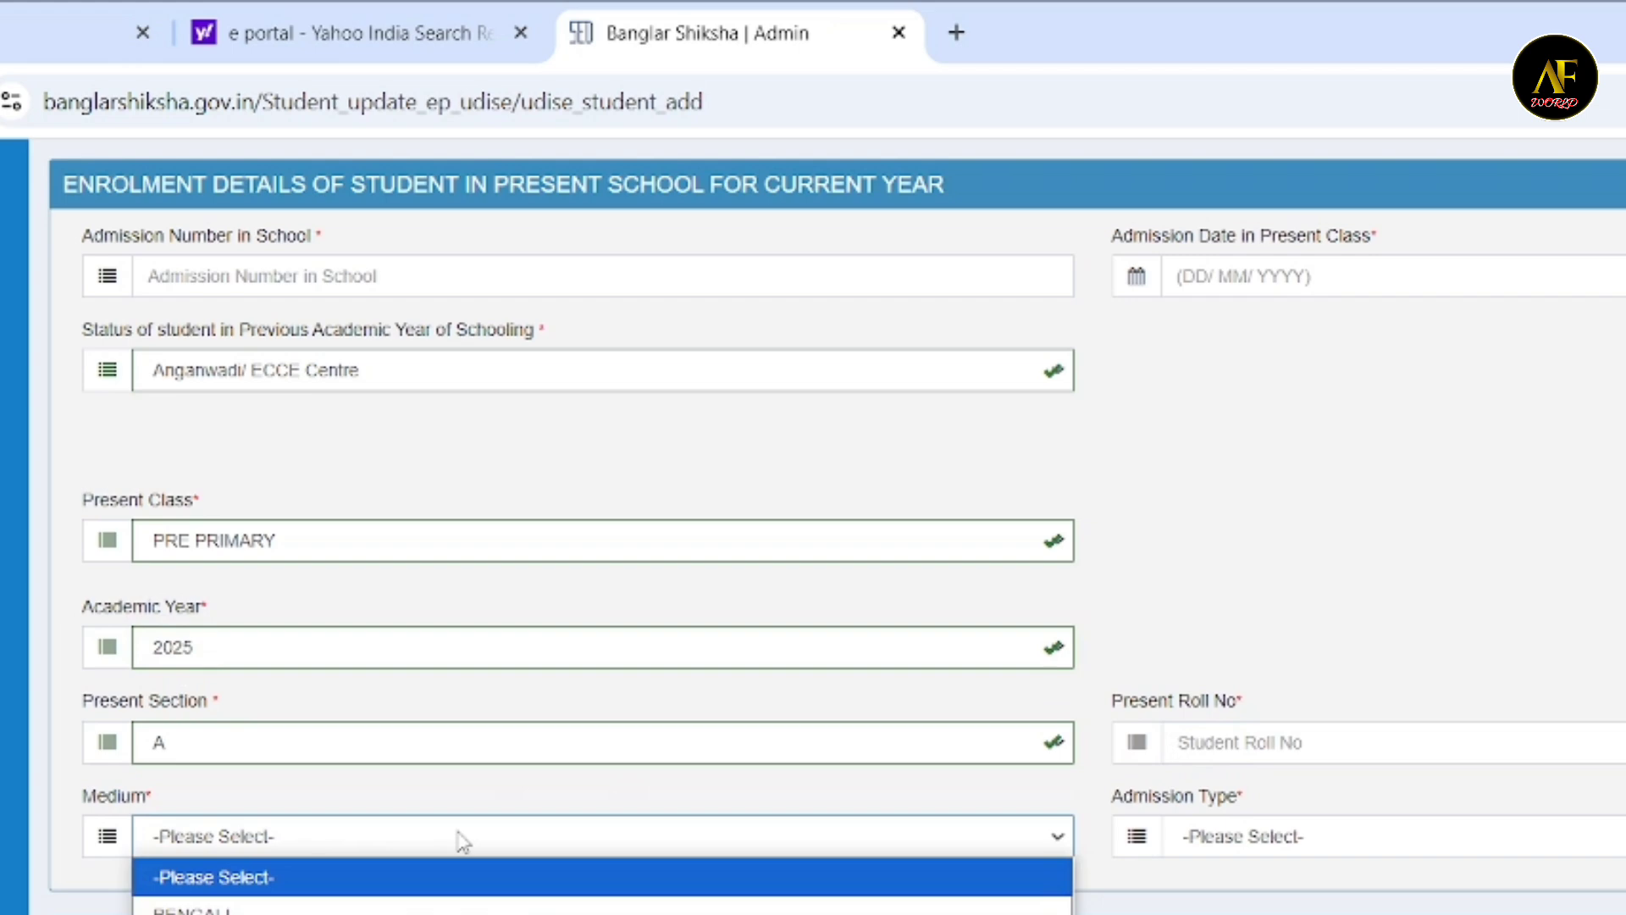
click(347, 907)
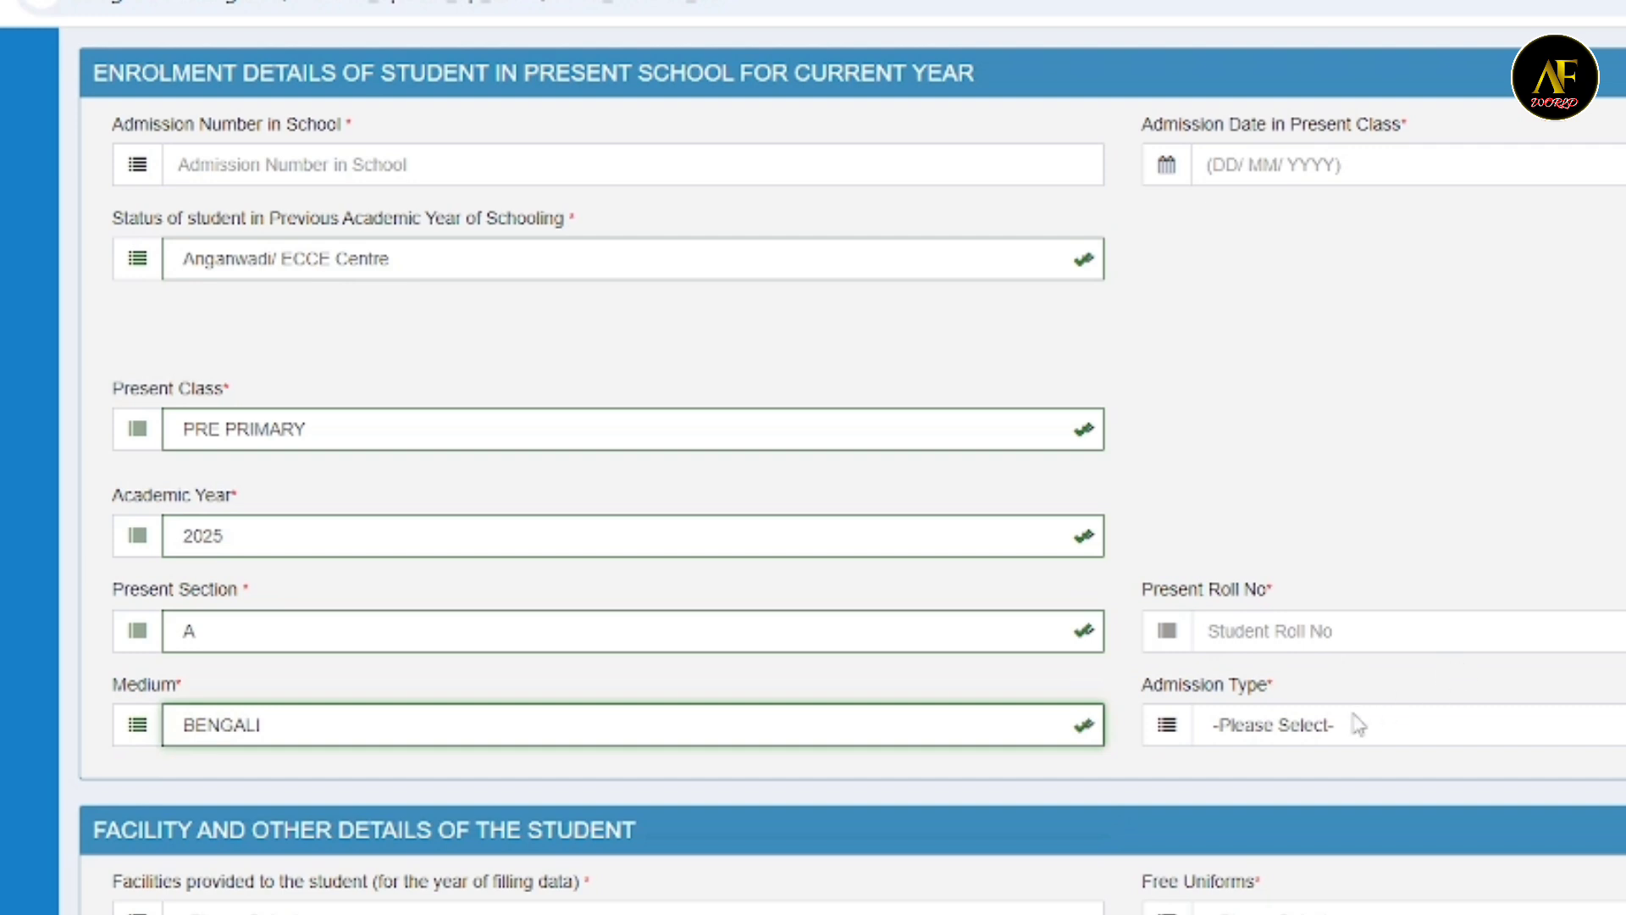
click(1327, 727)
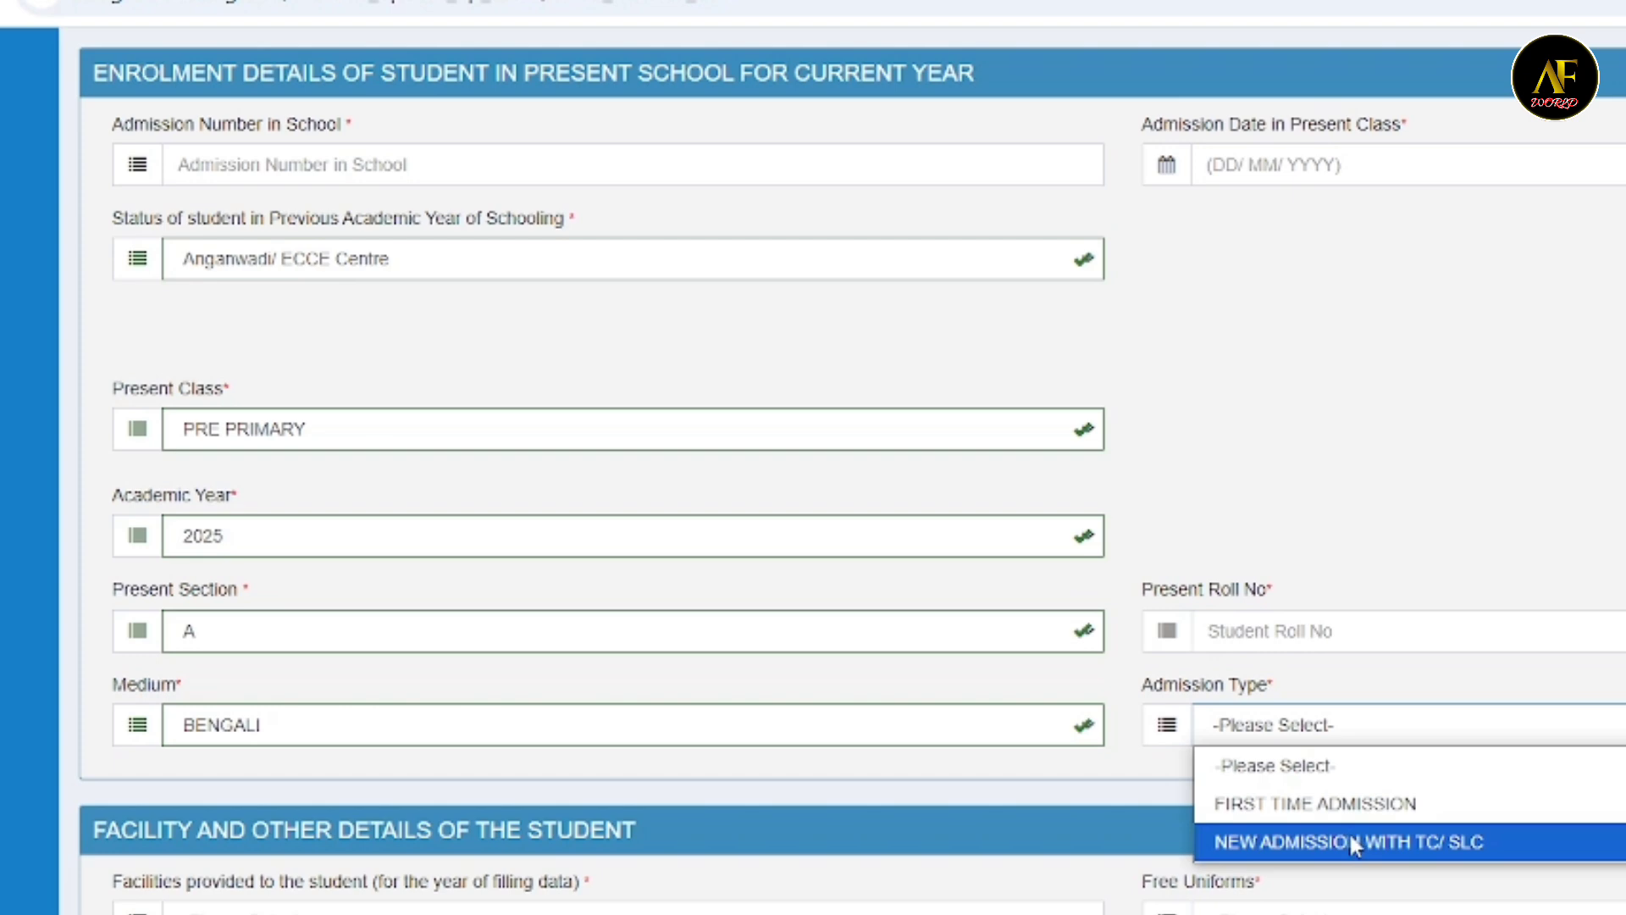
click(1315, 803)
- In the facility details, choose YES for facilities provided to the student and NO for free uniforms
scroll(1316, 803, down, 9)
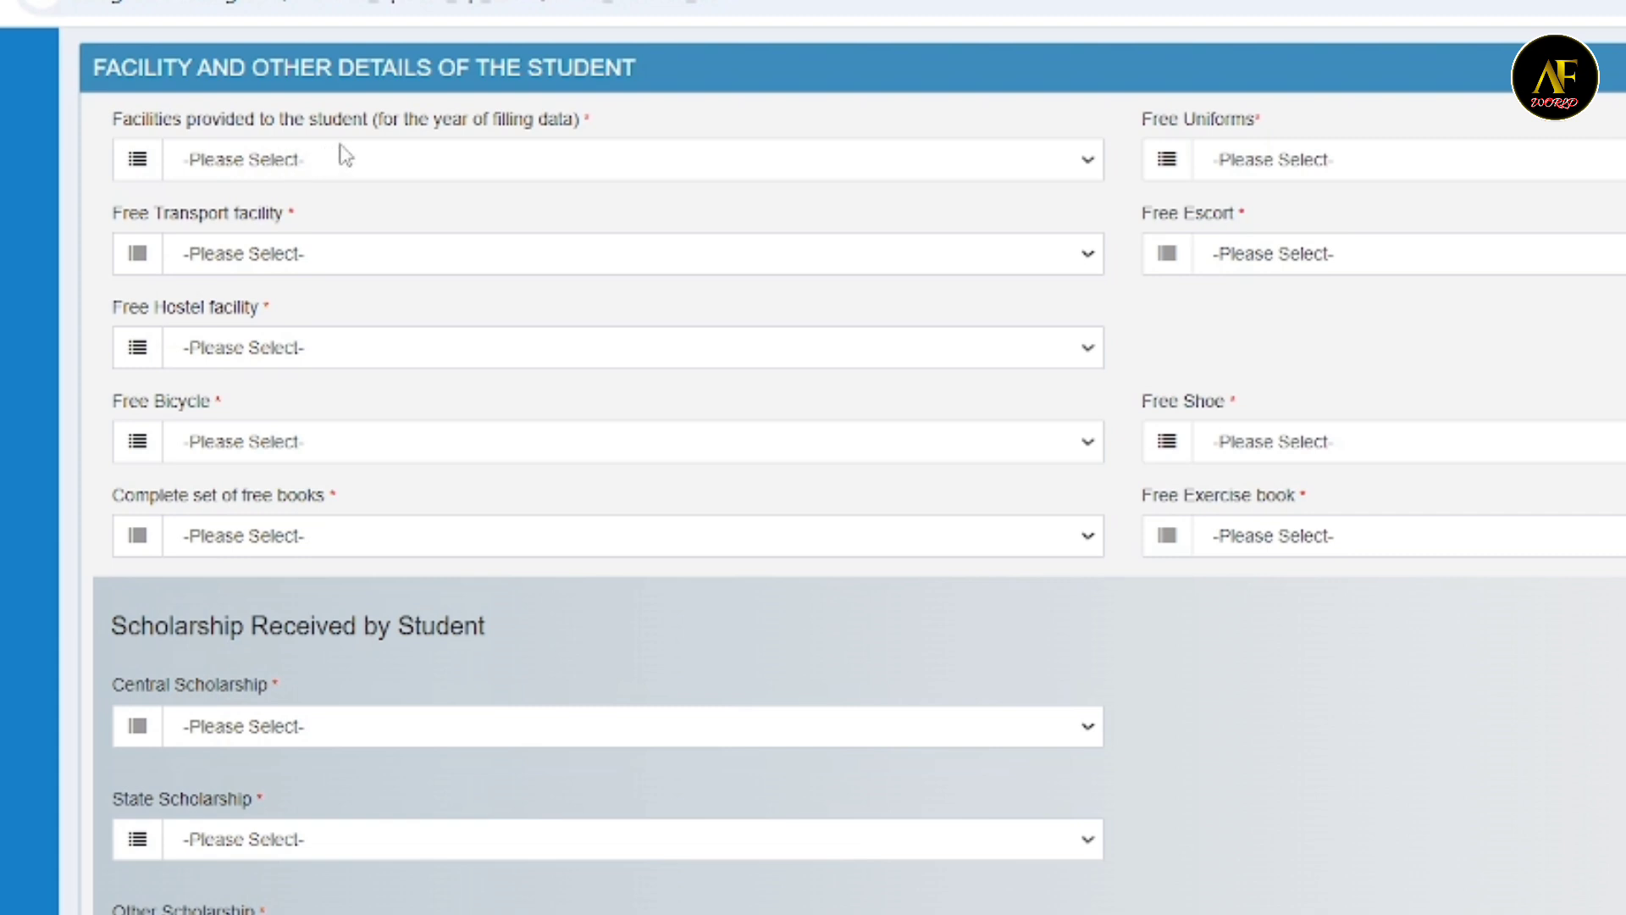
click(418, 158)
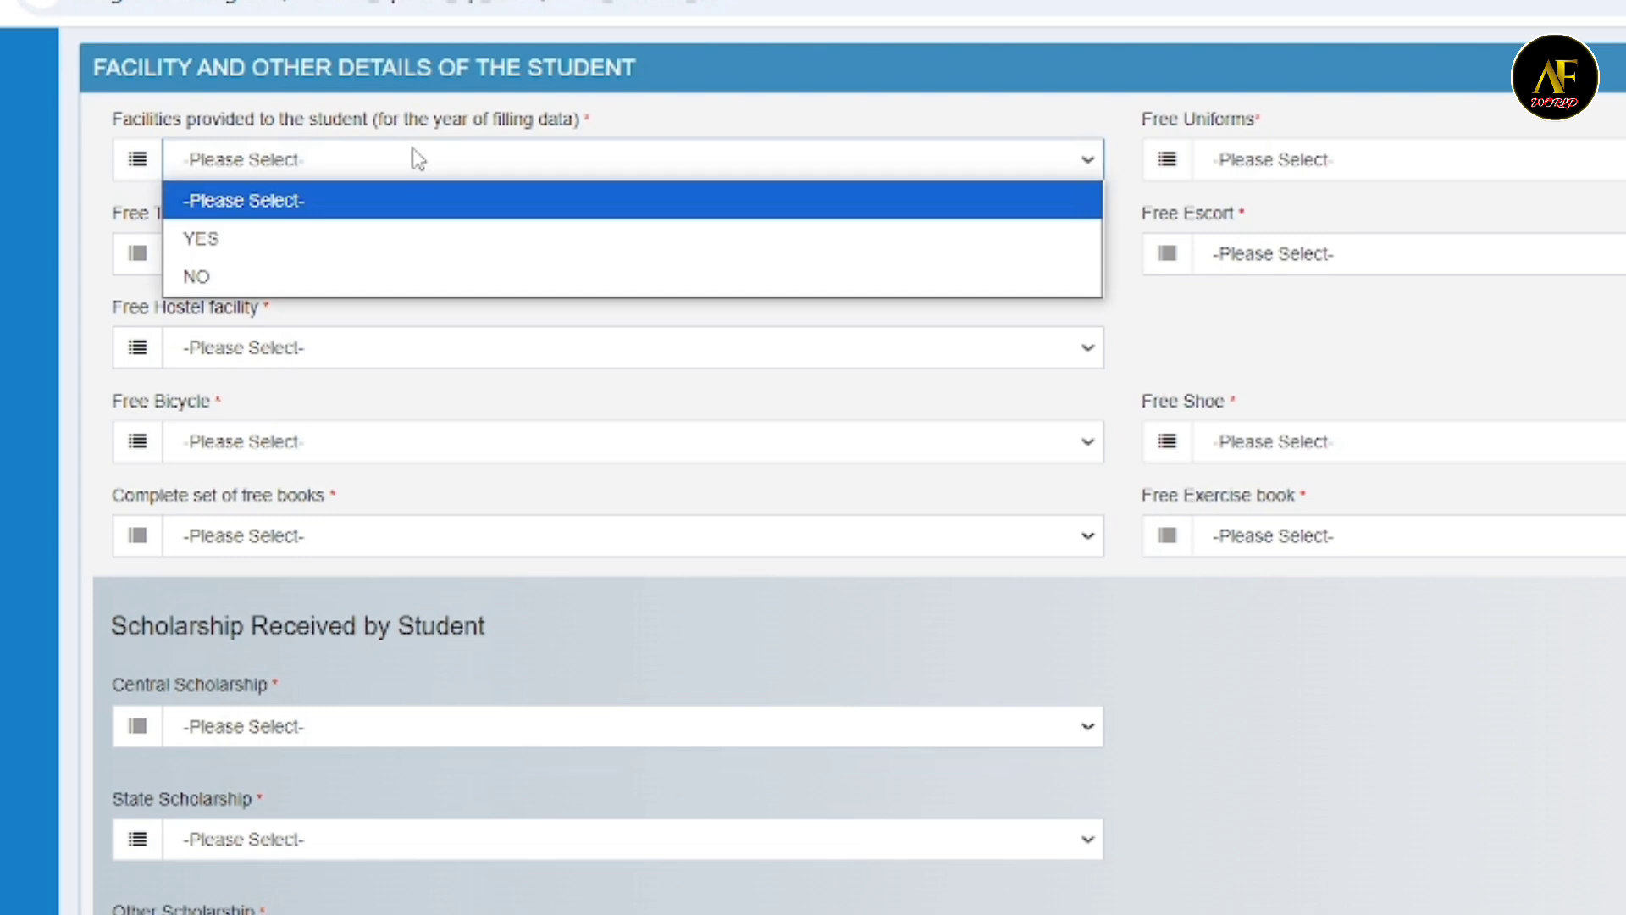
click(258, 238)
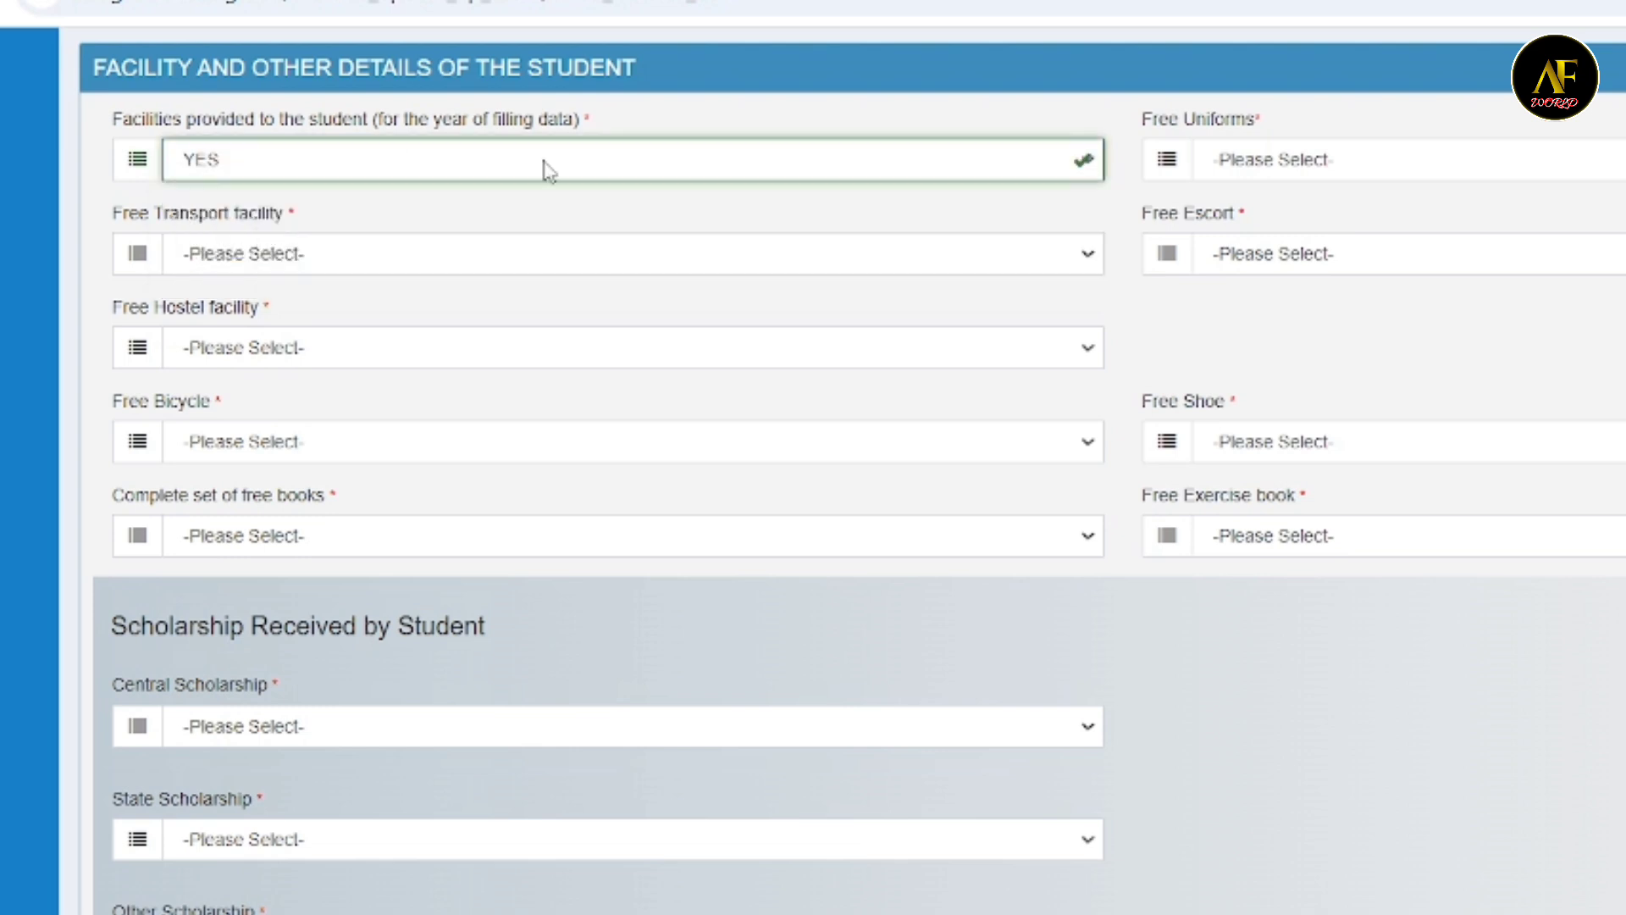
click(1297, 165)
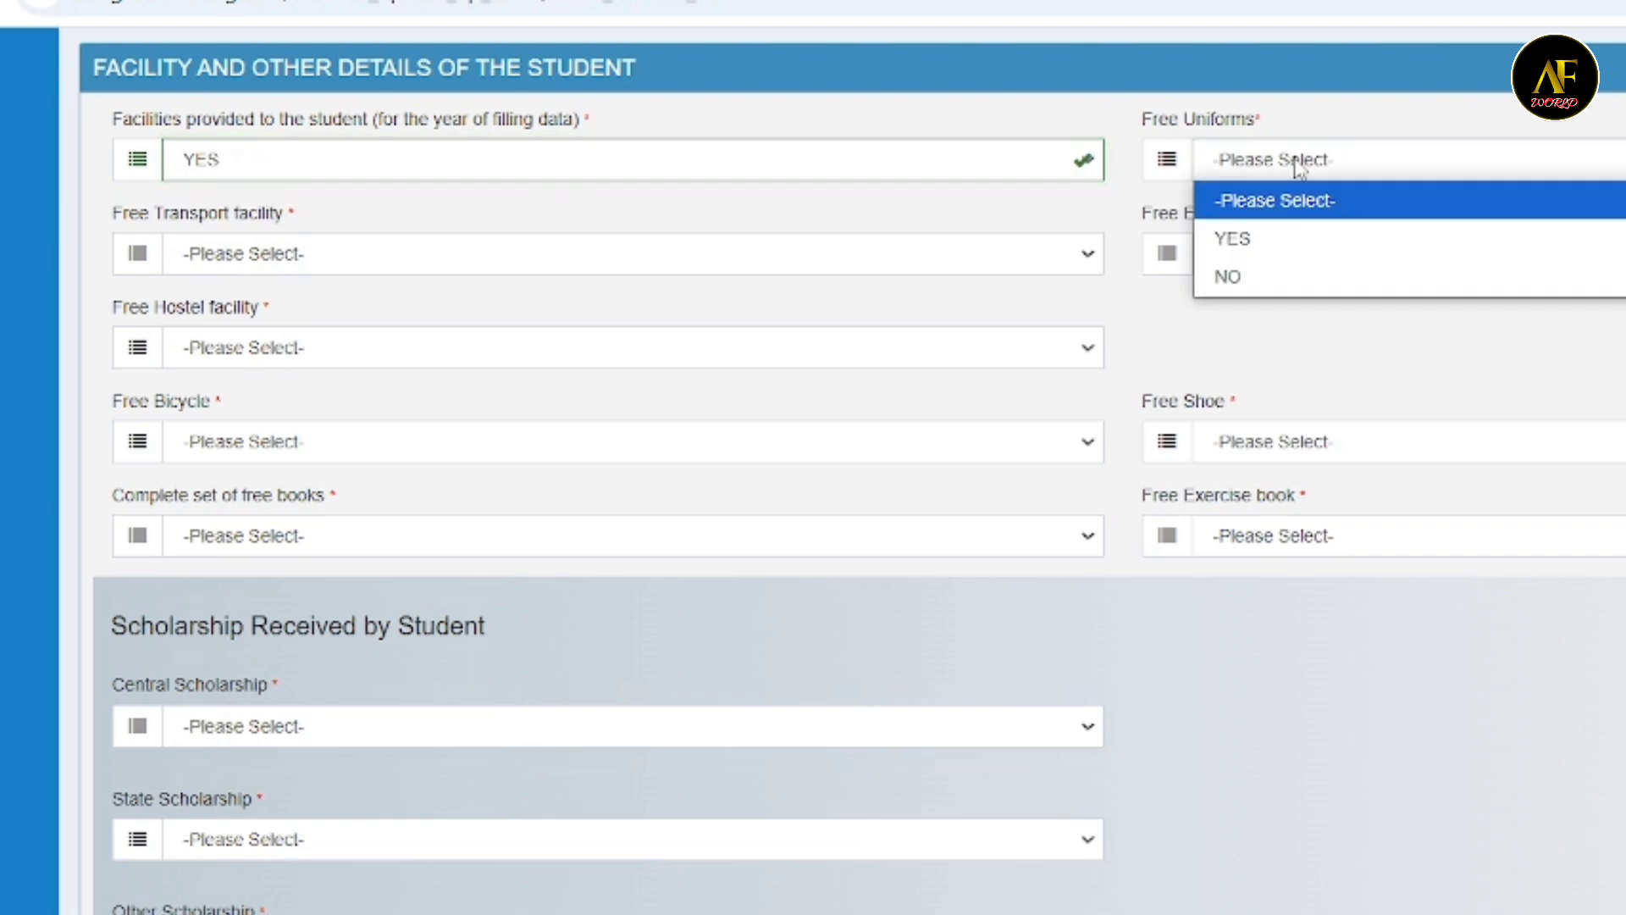
click(1252, 275)
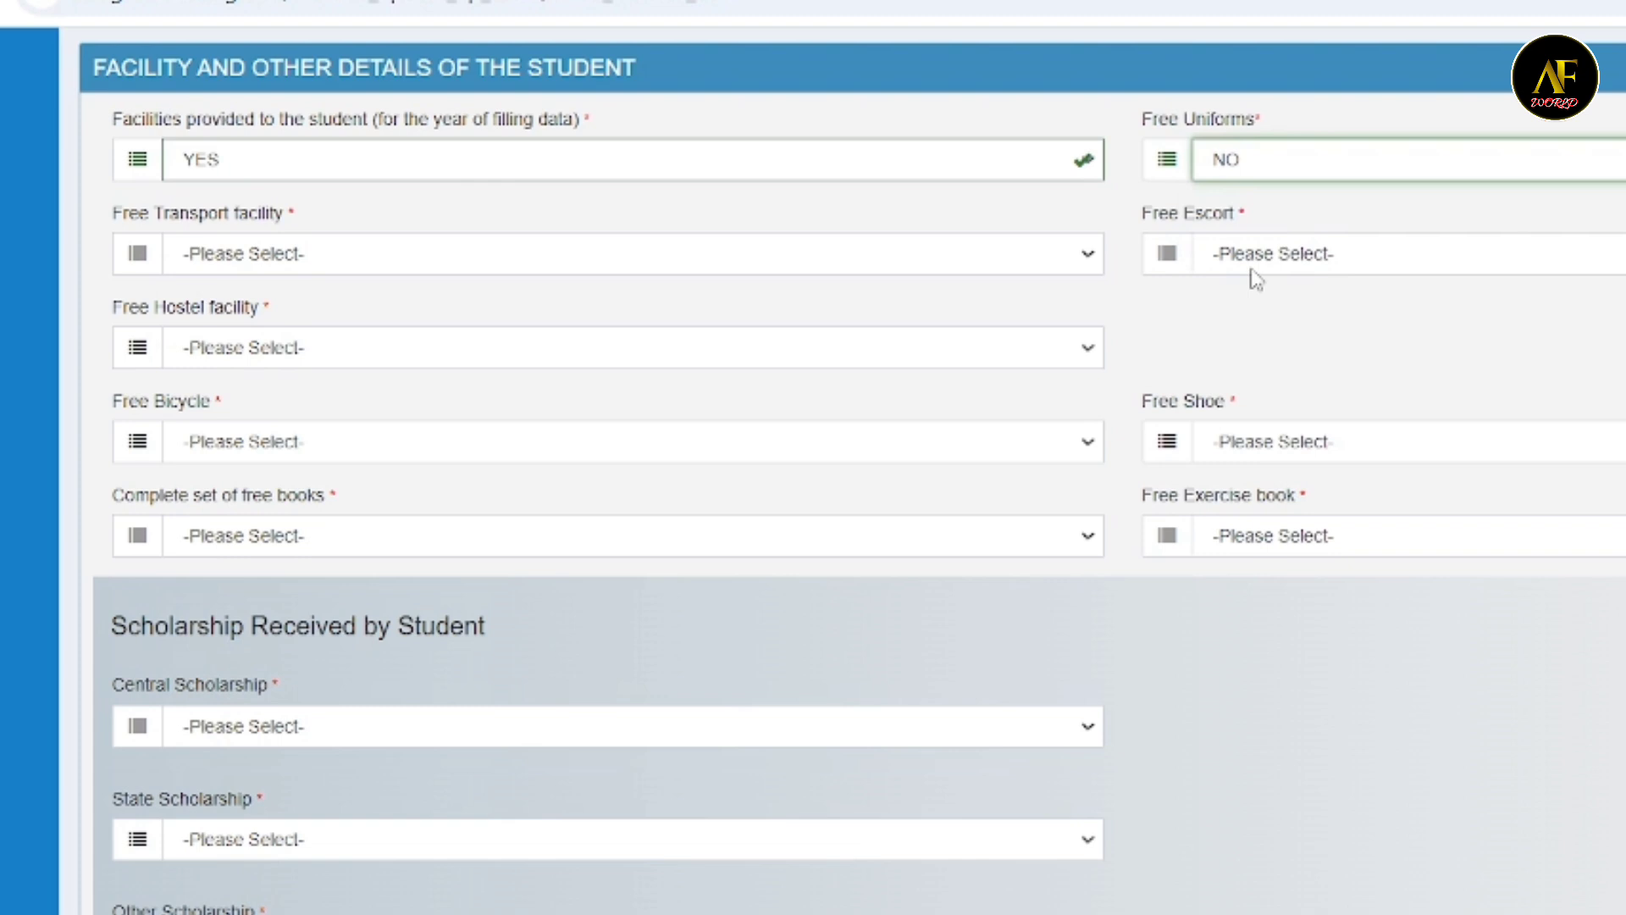
- Choose NO for both the free transport facility and free escort
click(521, 254)
click(525, 255)
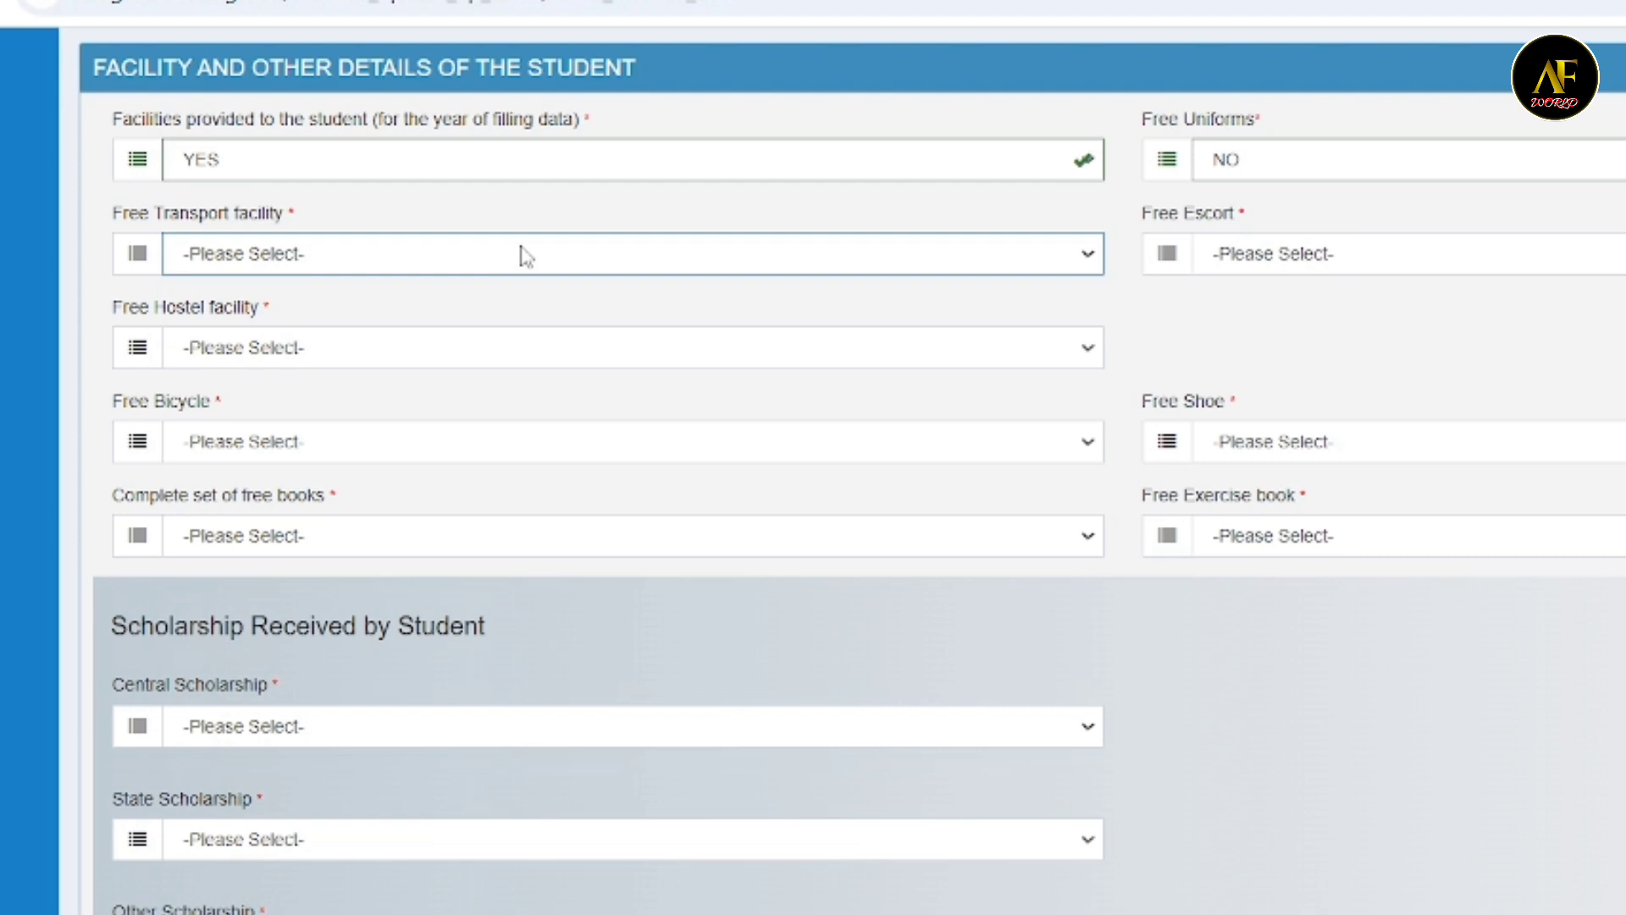
click(526, 255)
click(341, 379)
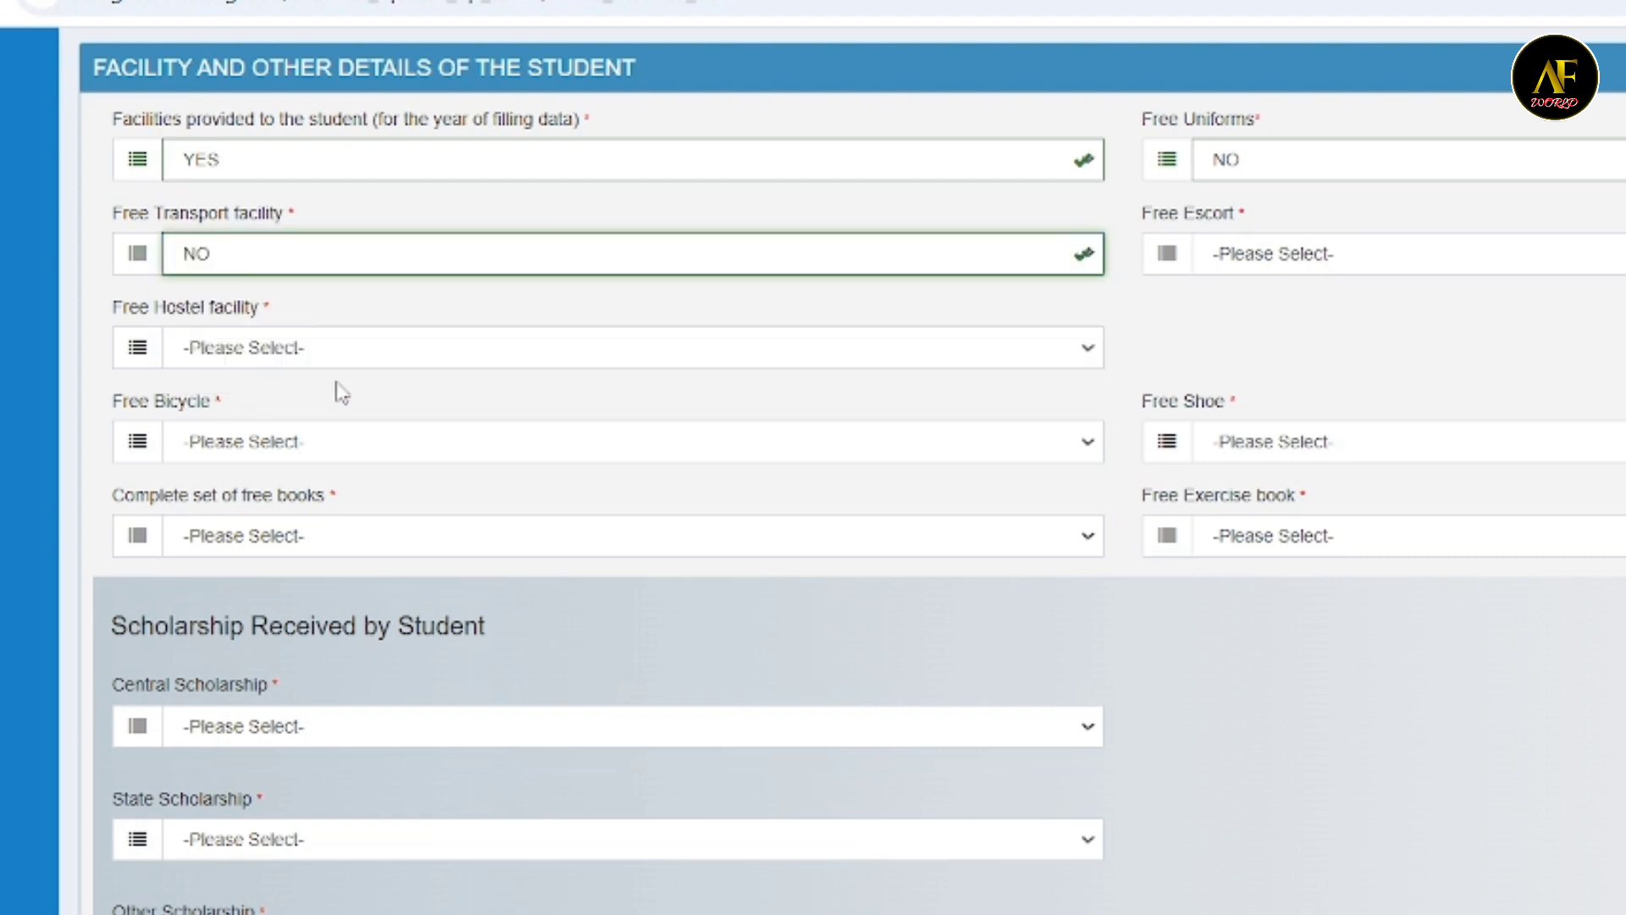
click(1288, 265)
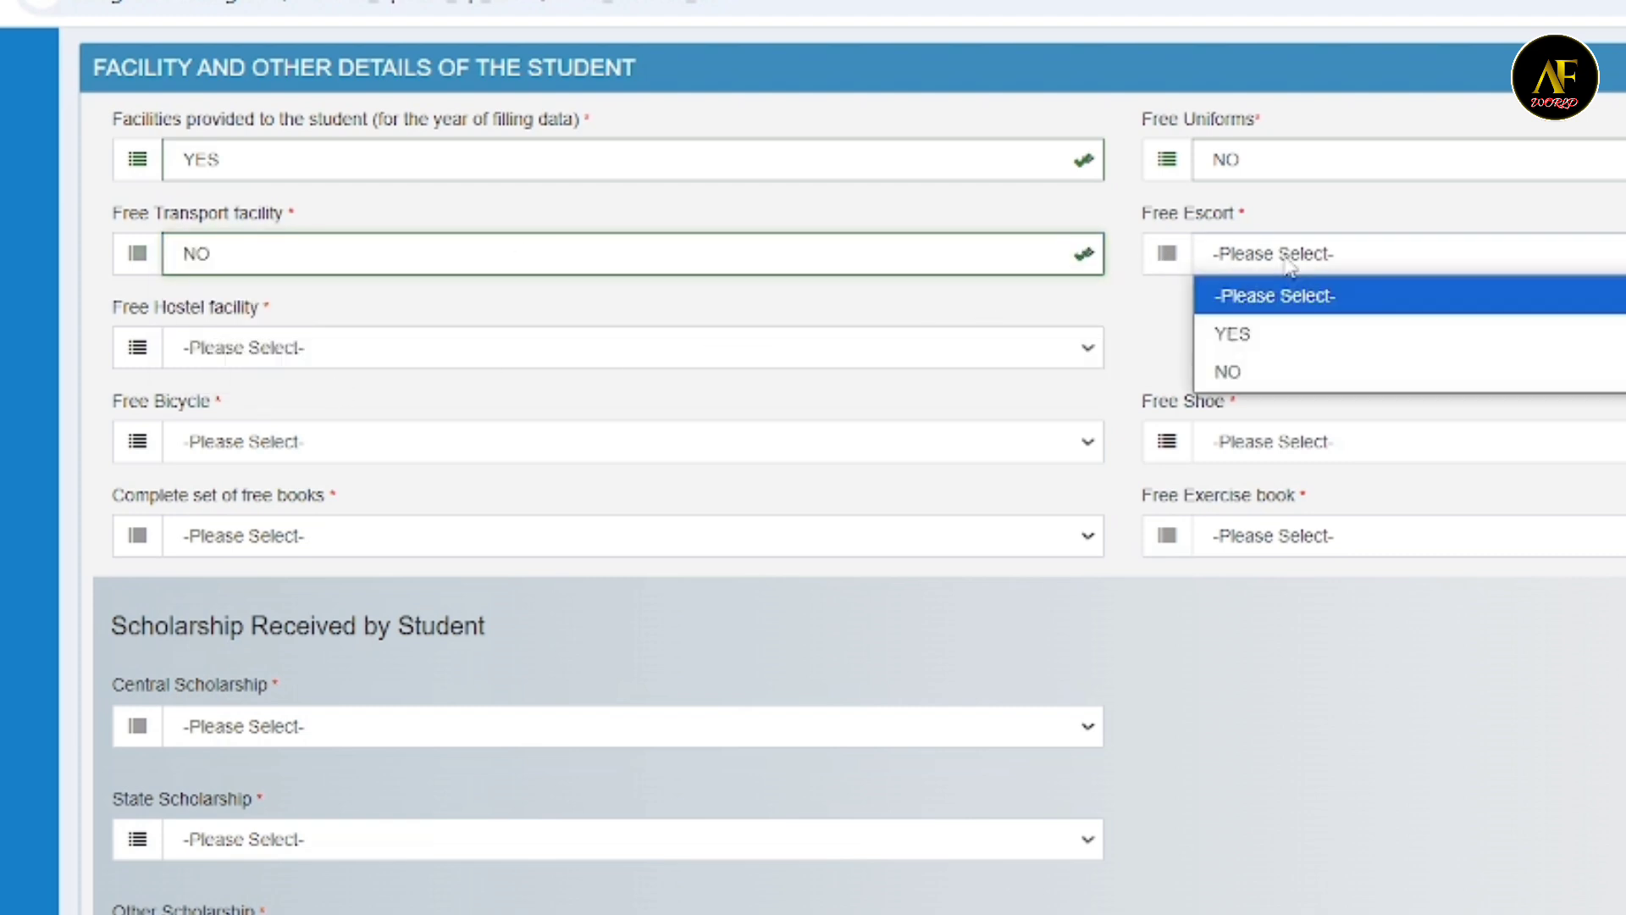
click(1275, 371)
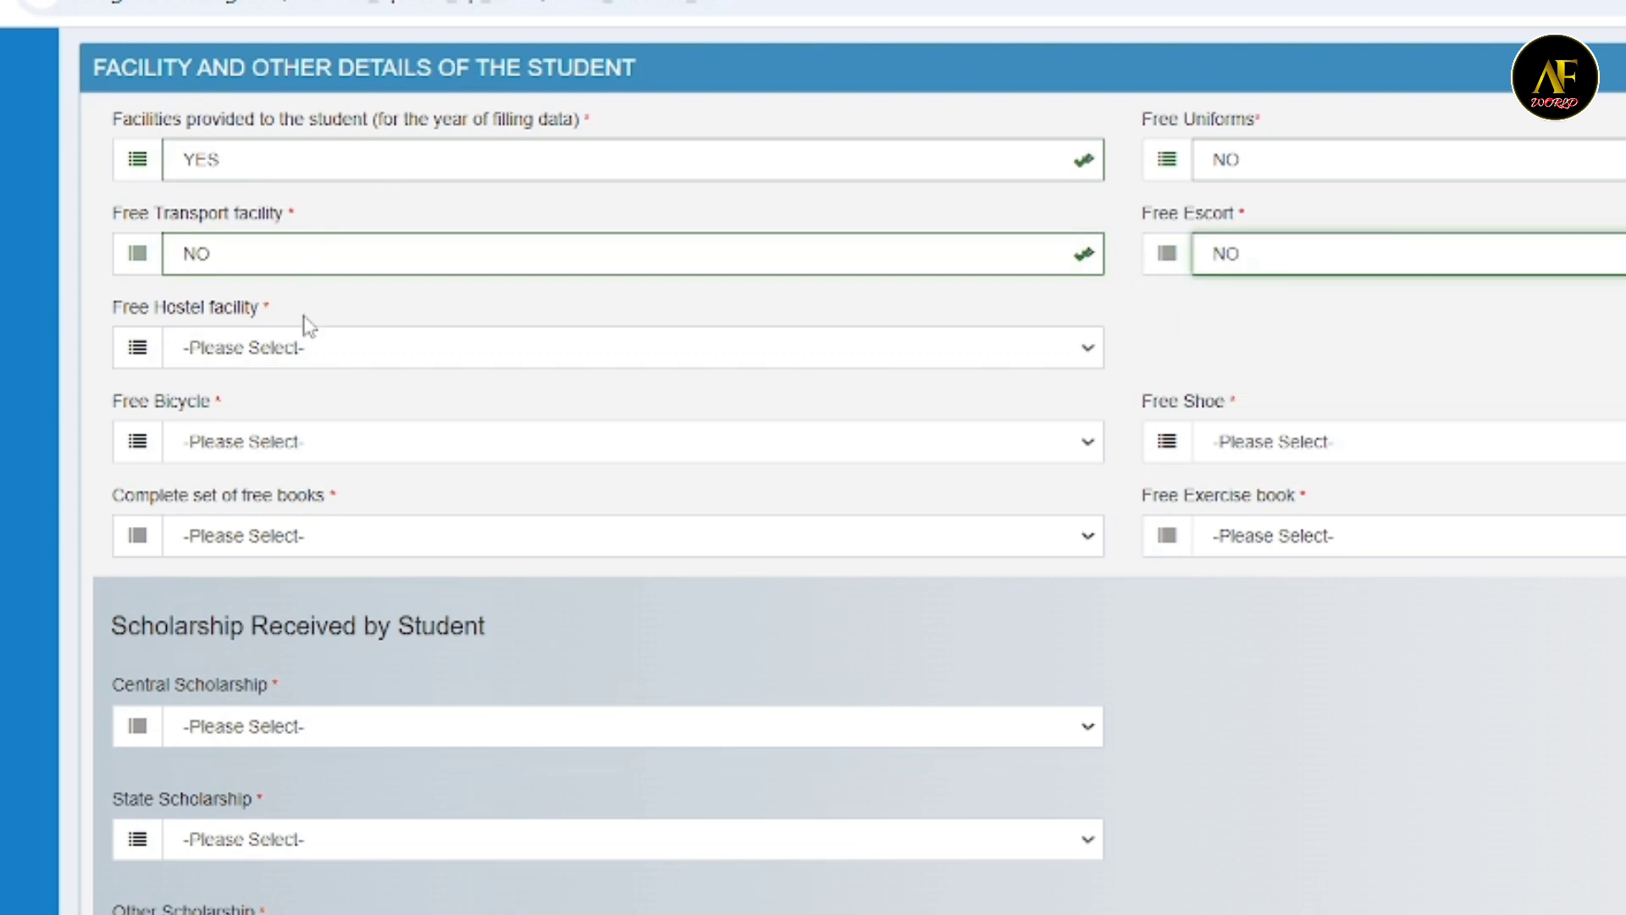
- Choose NO for the free hostel facility, free bicycle and free shoe
click(296, 343)
click(298, 345)
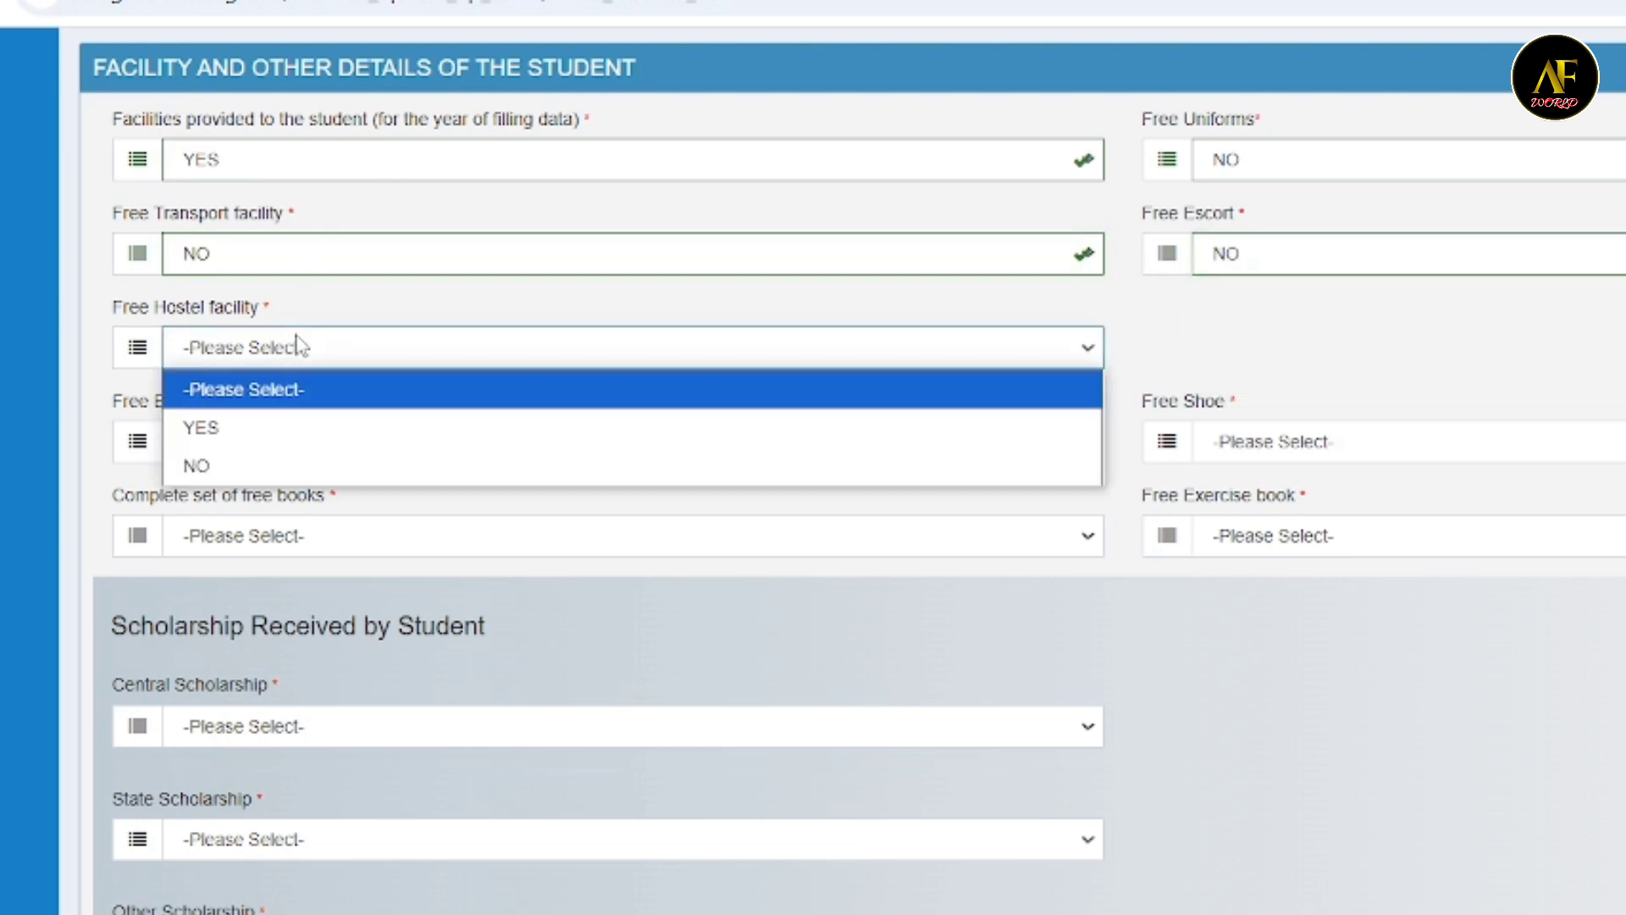
click(208, 471)
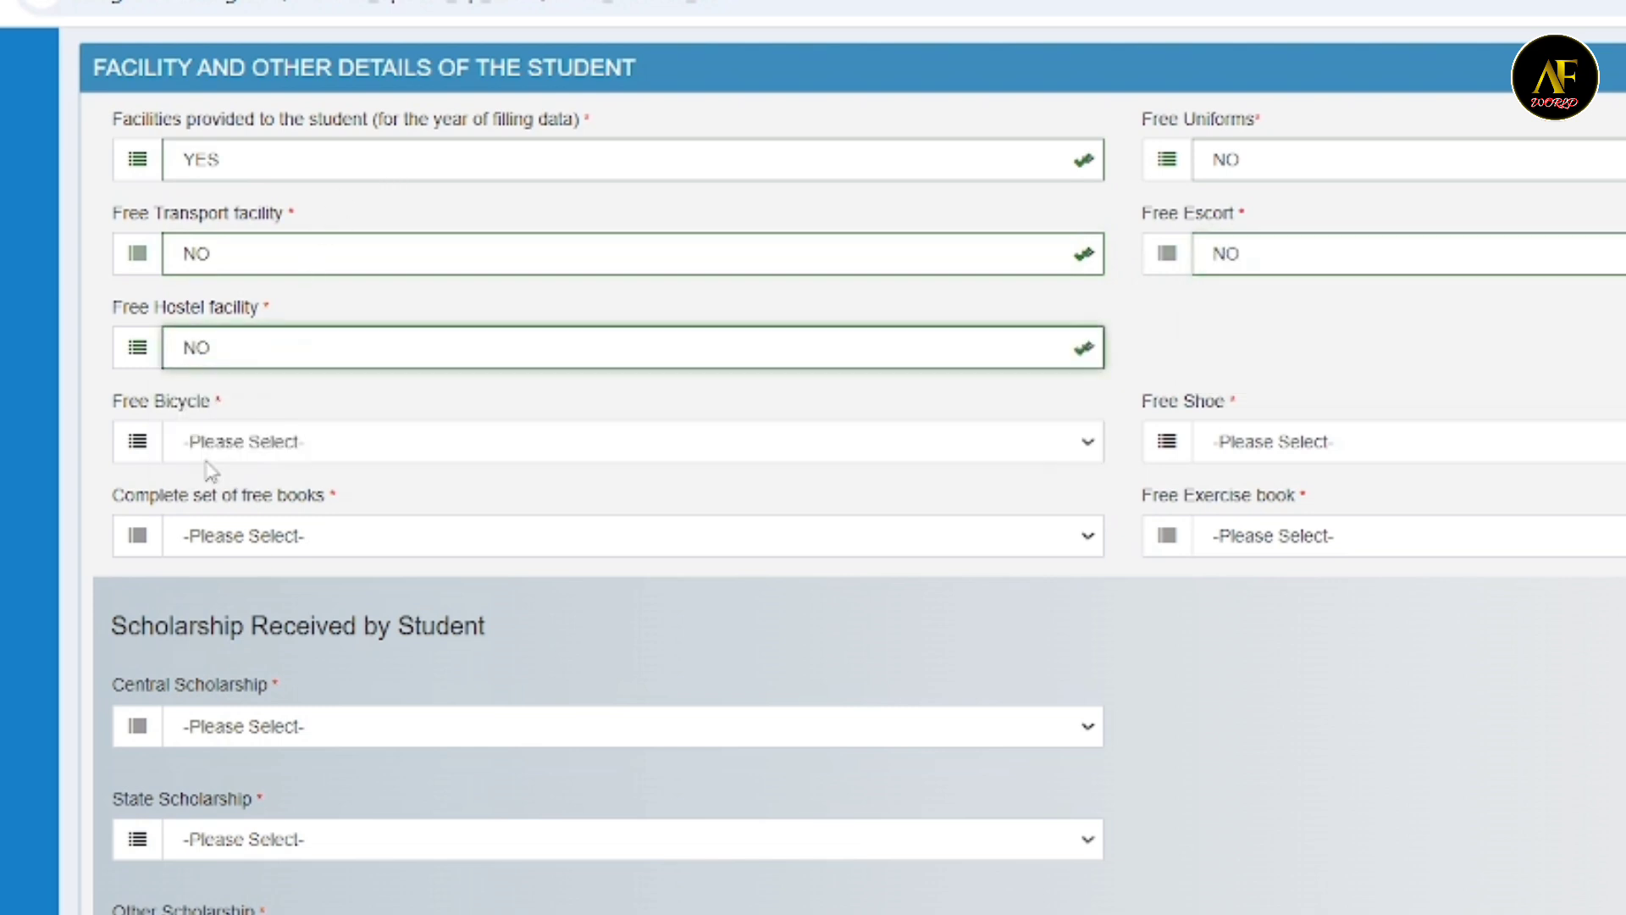
click(330, 458)
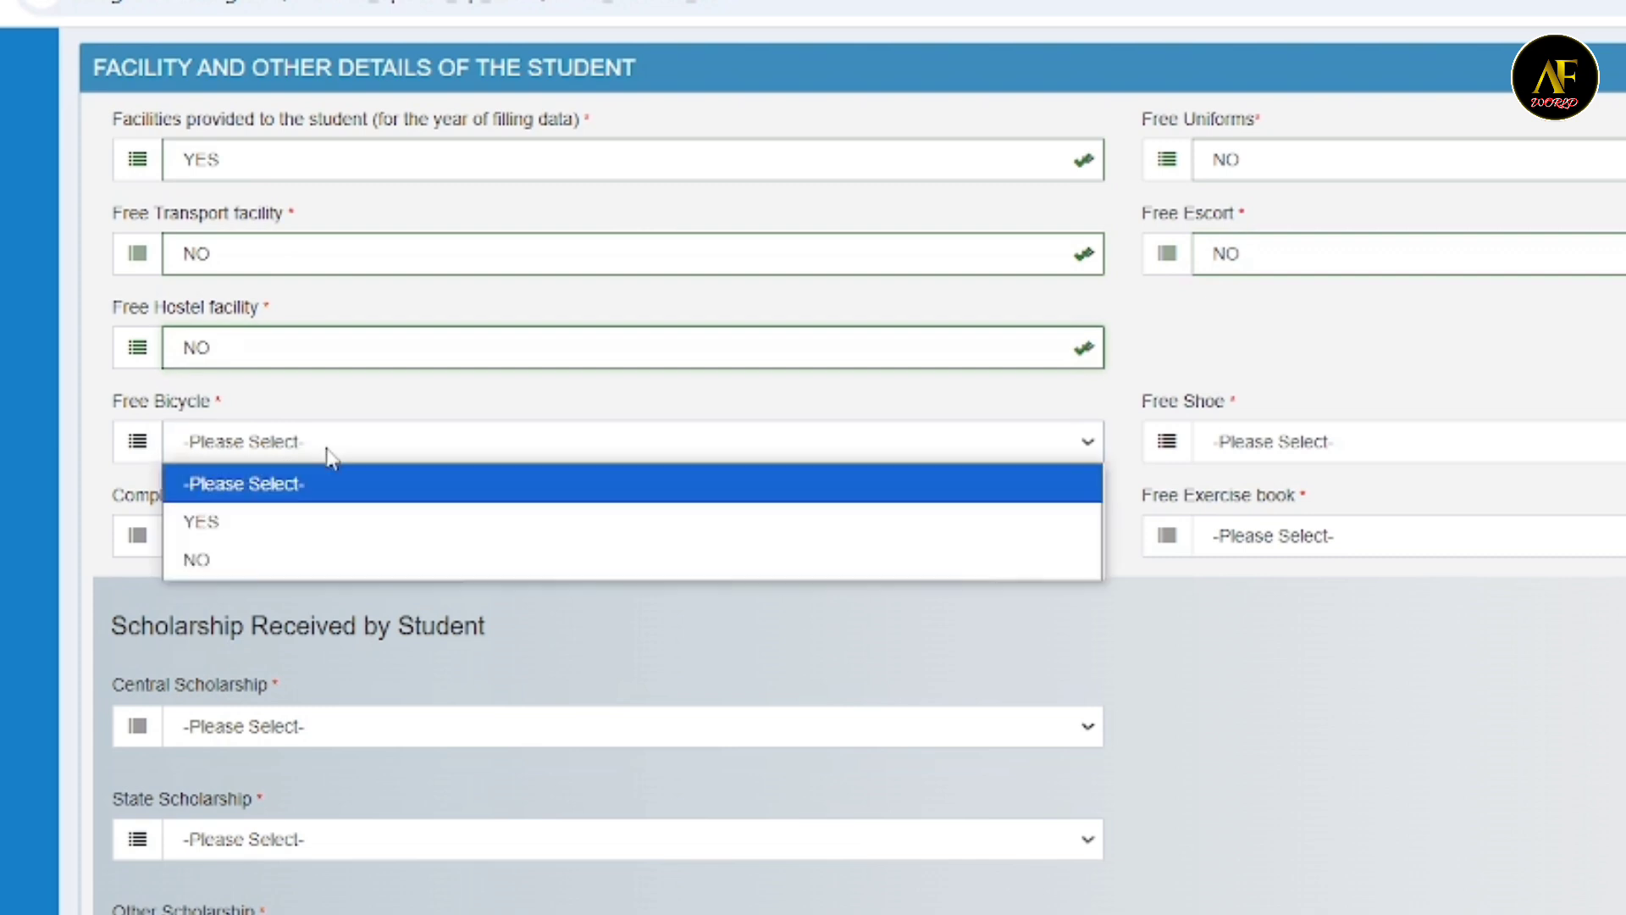
click(216, 560)
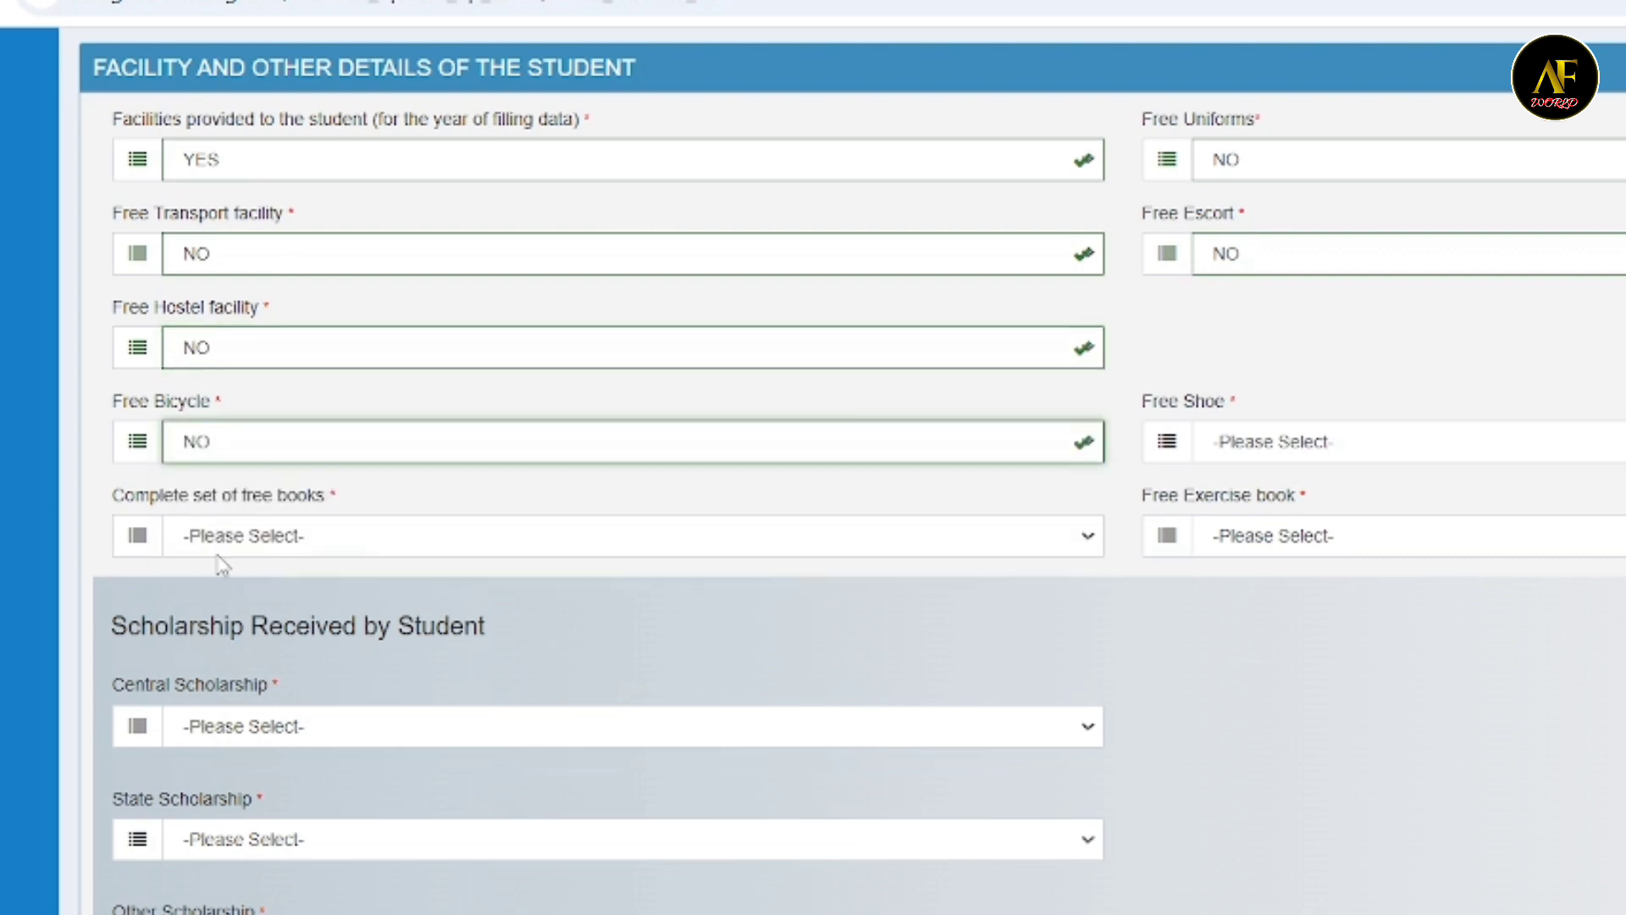
click(1253, 449)
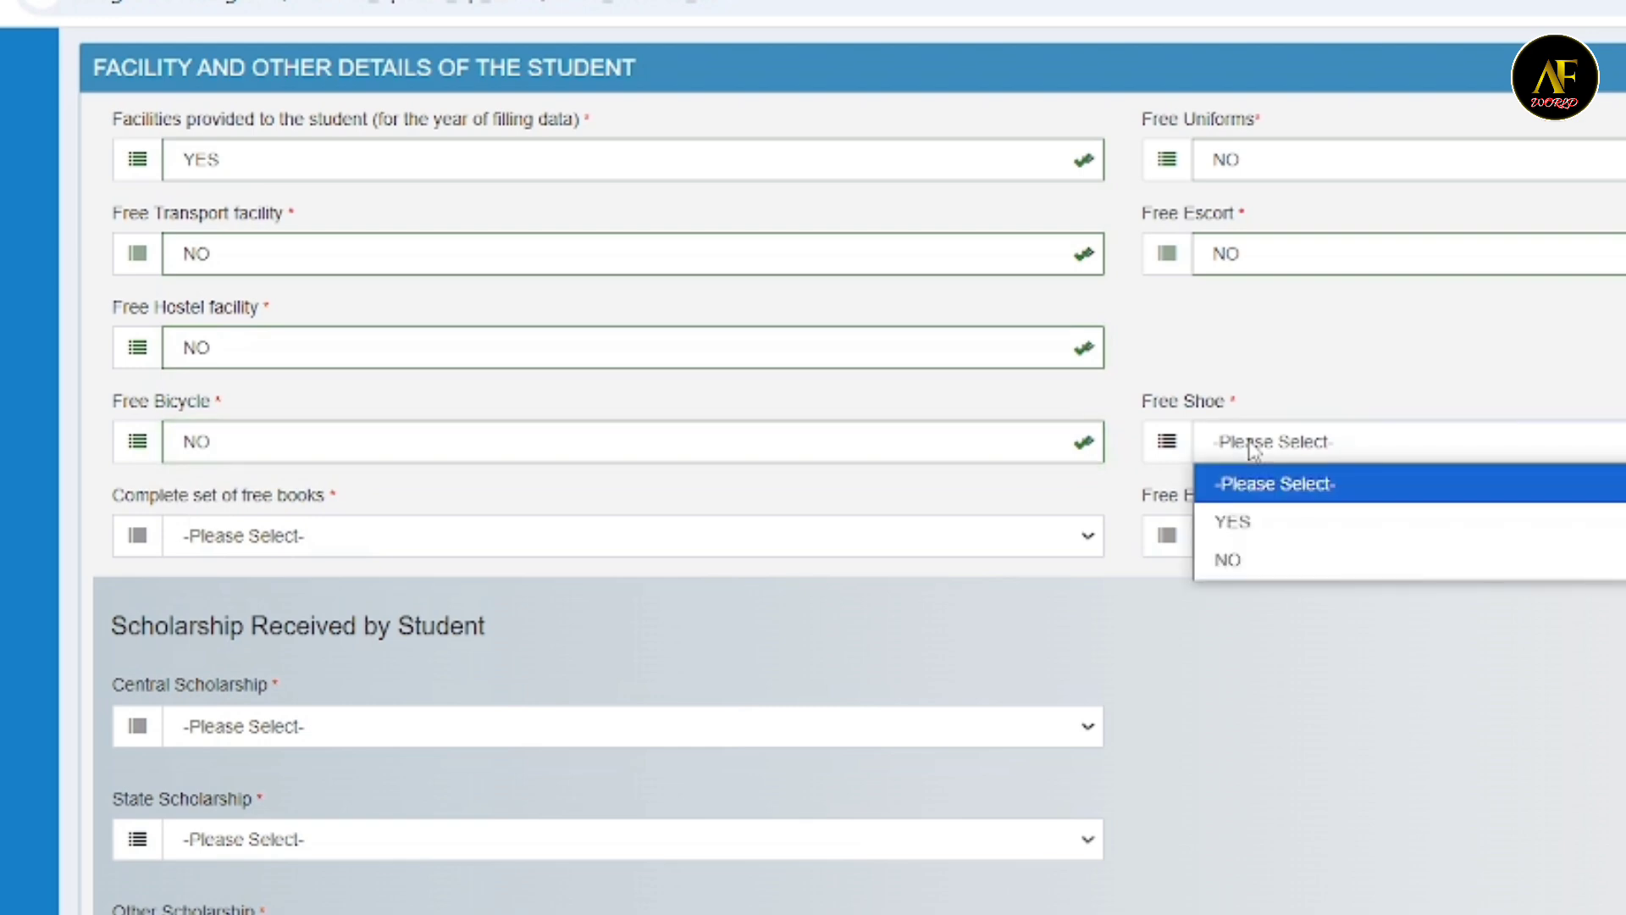
click(1245, 559)
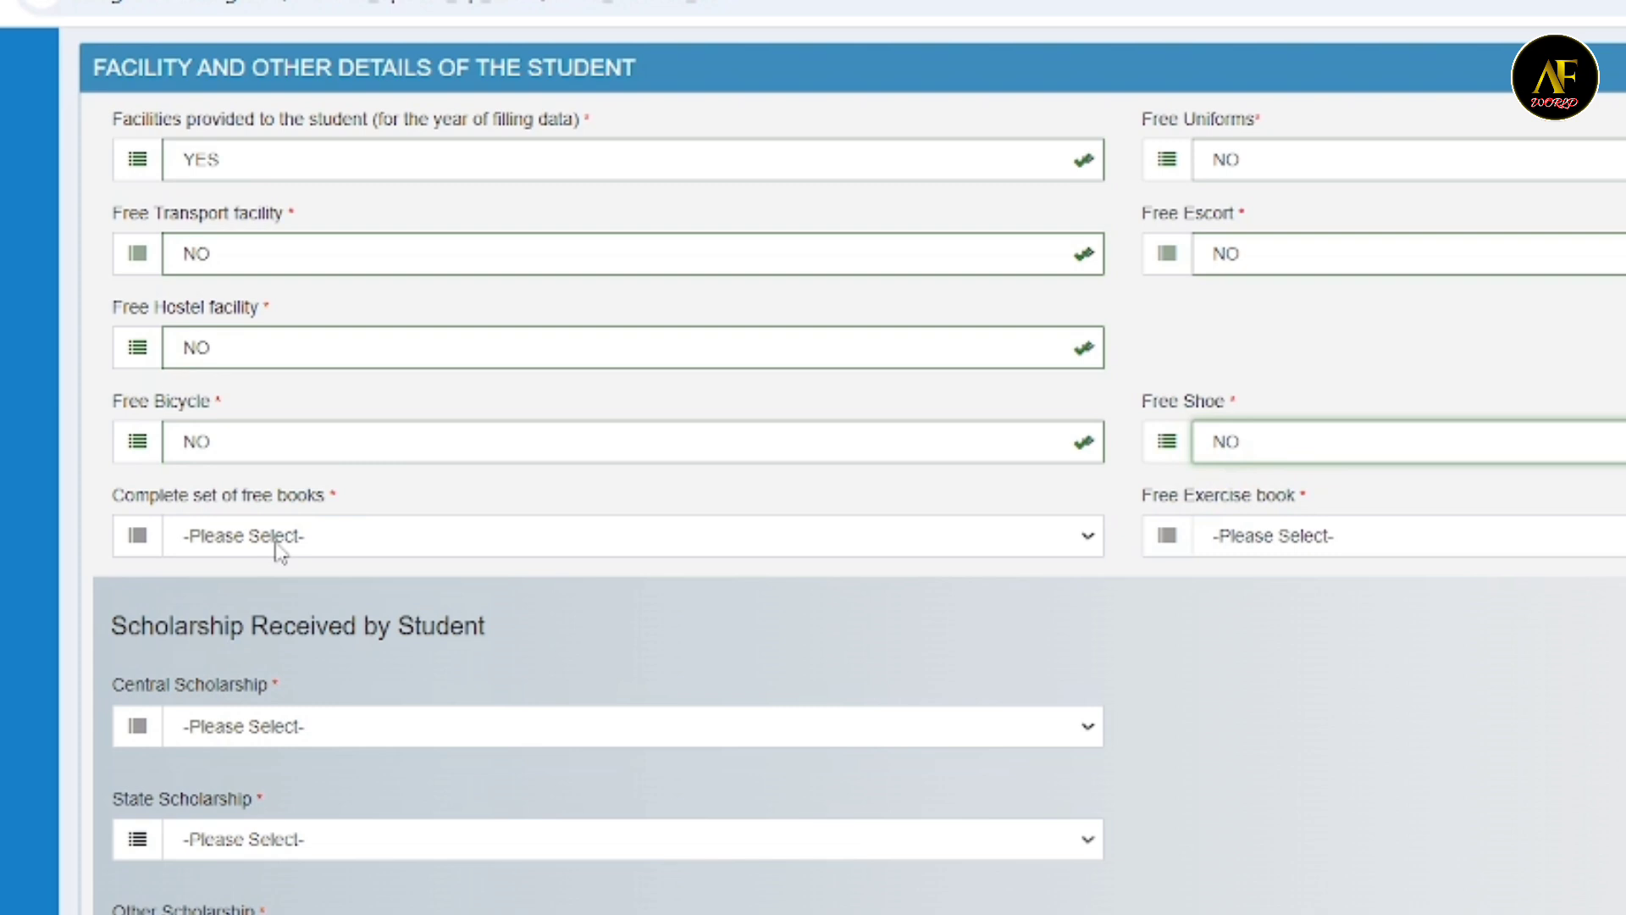
- Choose YES for the complete set of free books and NO for the free exercise book
click(281, 552)
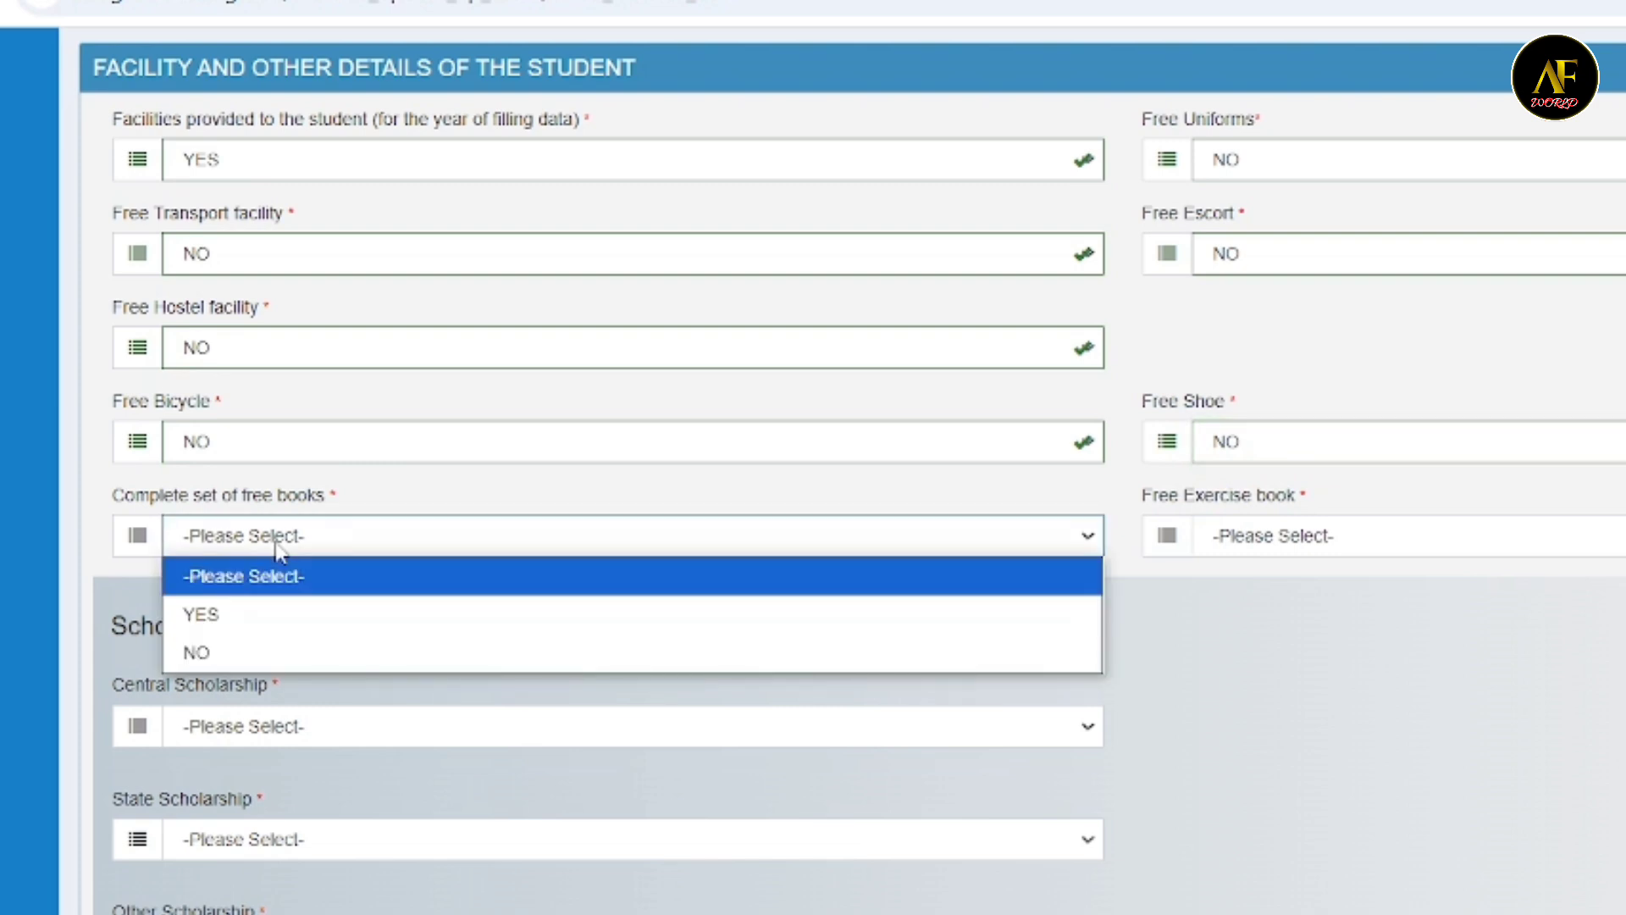
click(201, 615)
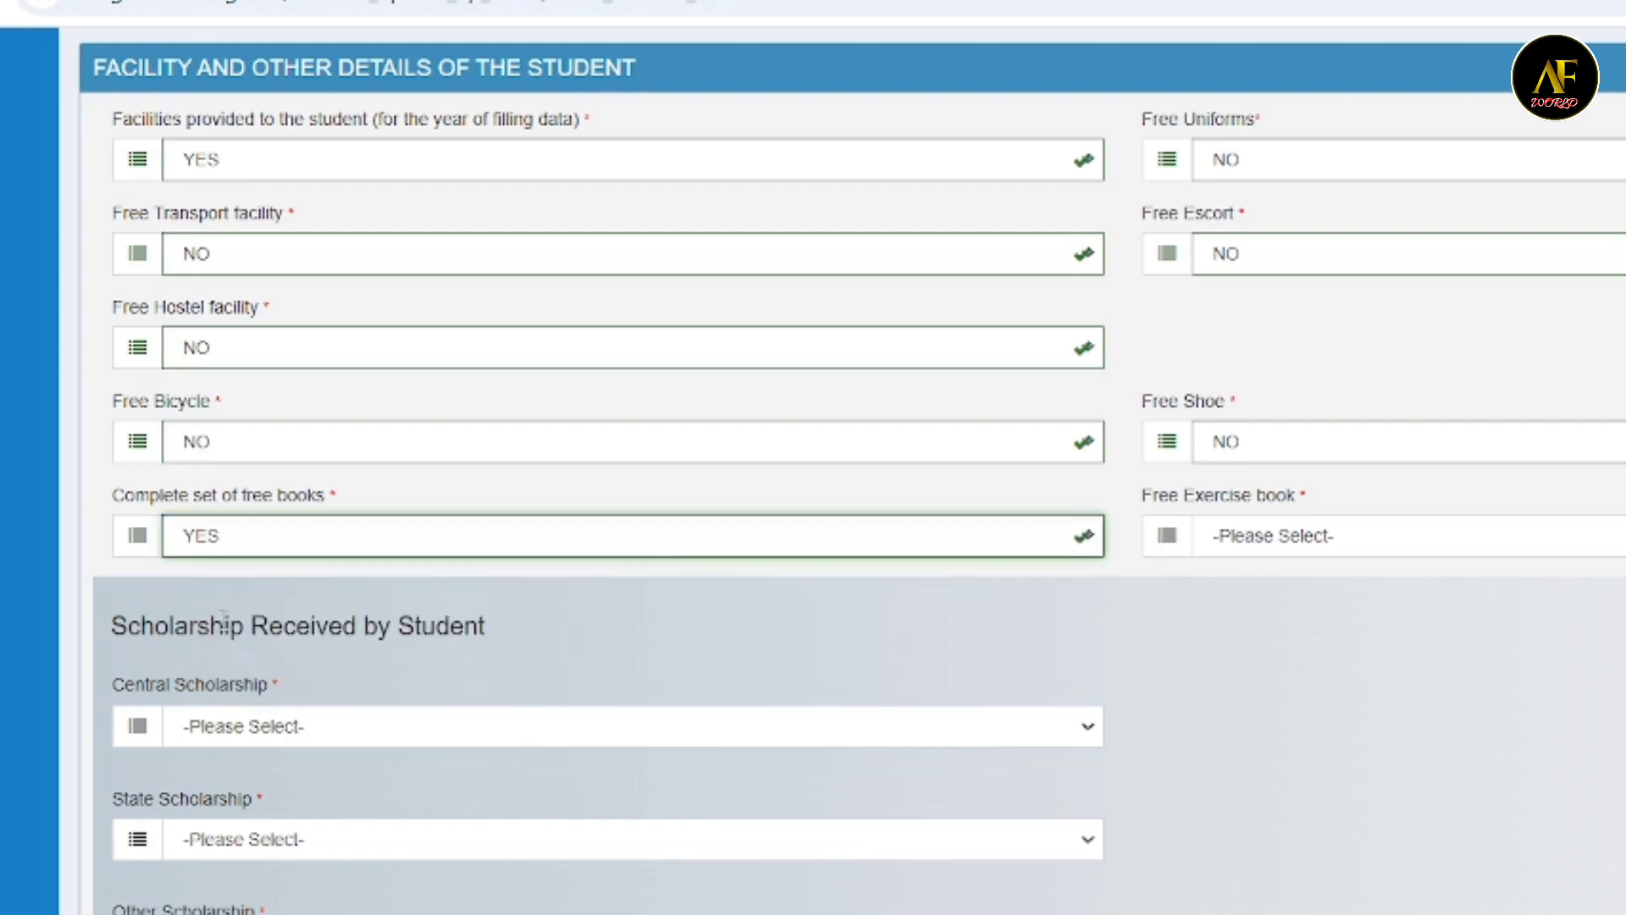
click(1314, 539)
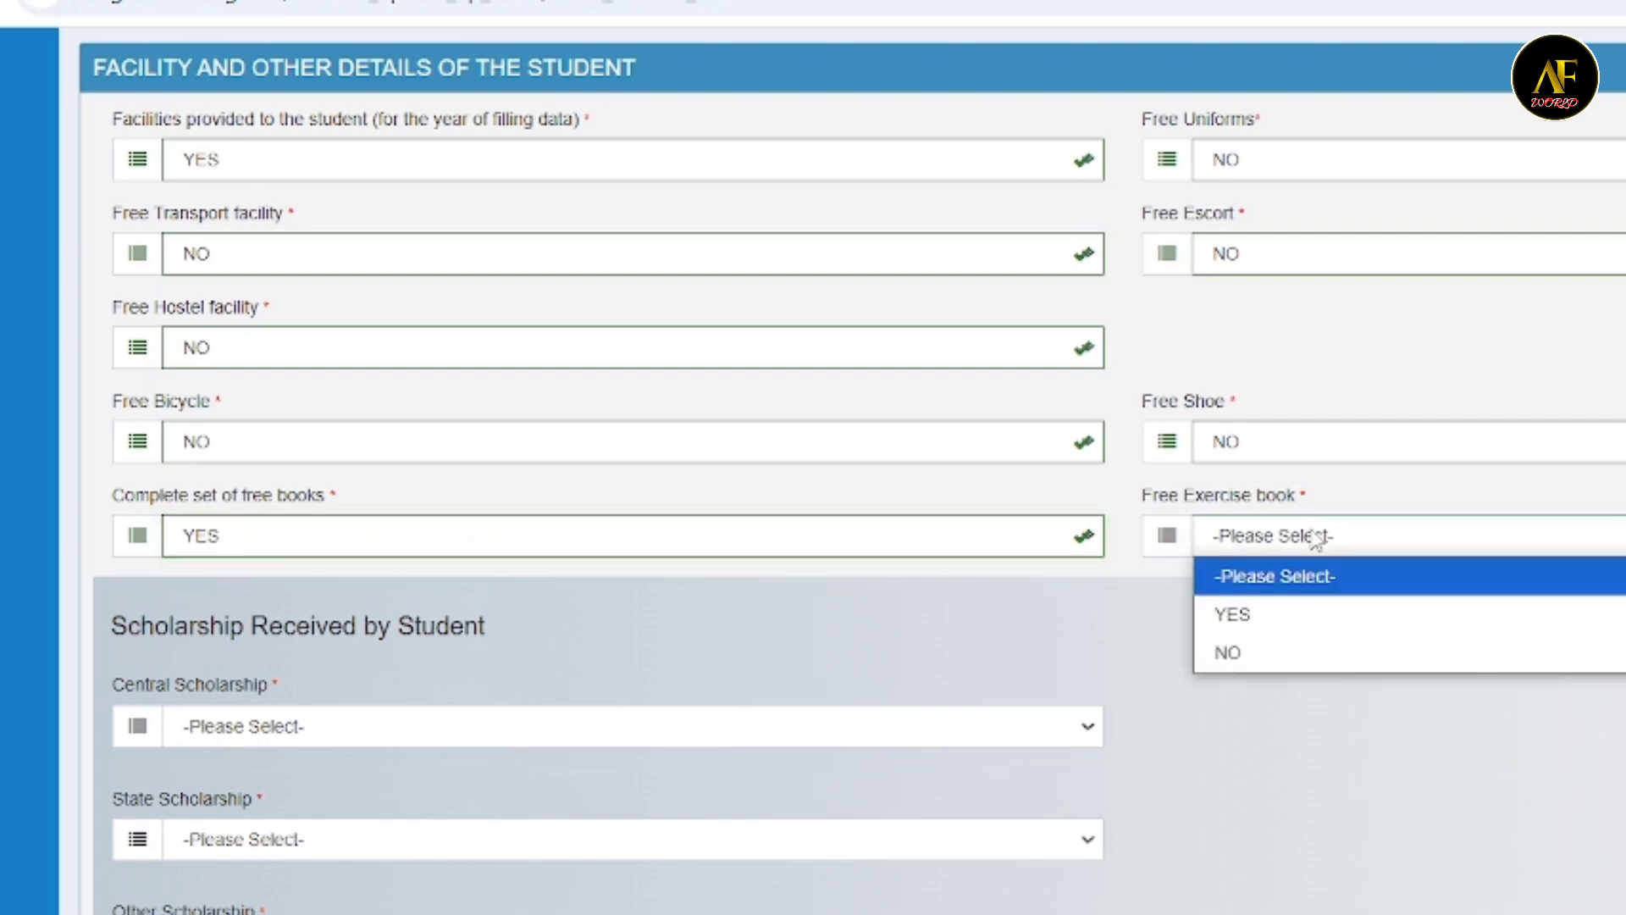
click(1273, 653)
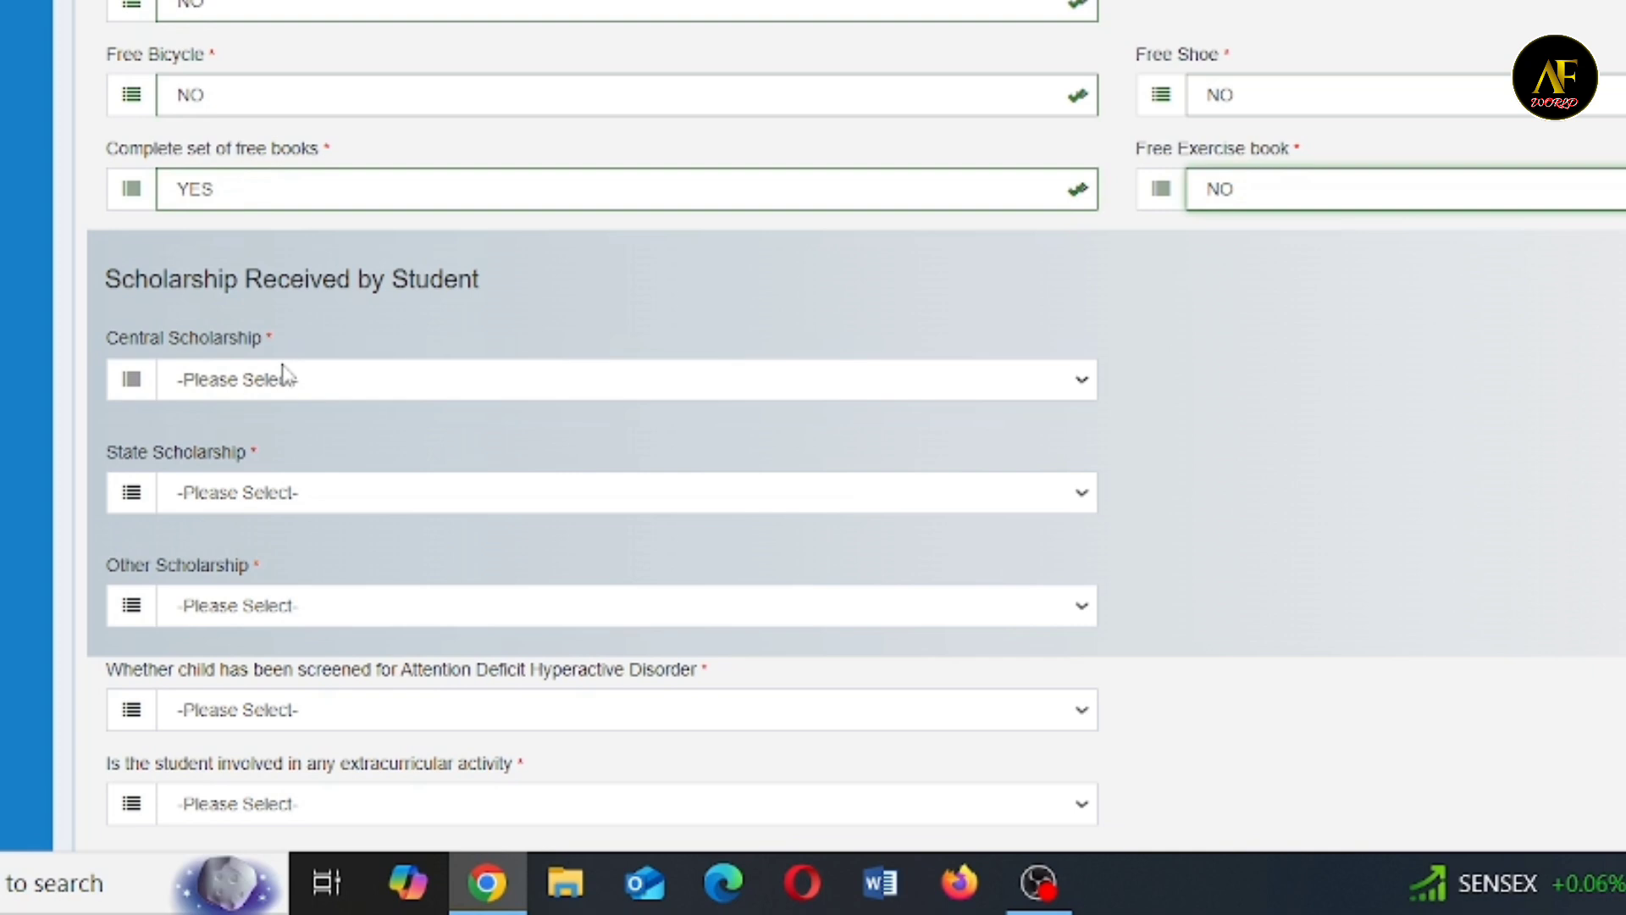
- Under scholarships received by the student, choose NO for the central, state and other scholarships
click(284, 376)
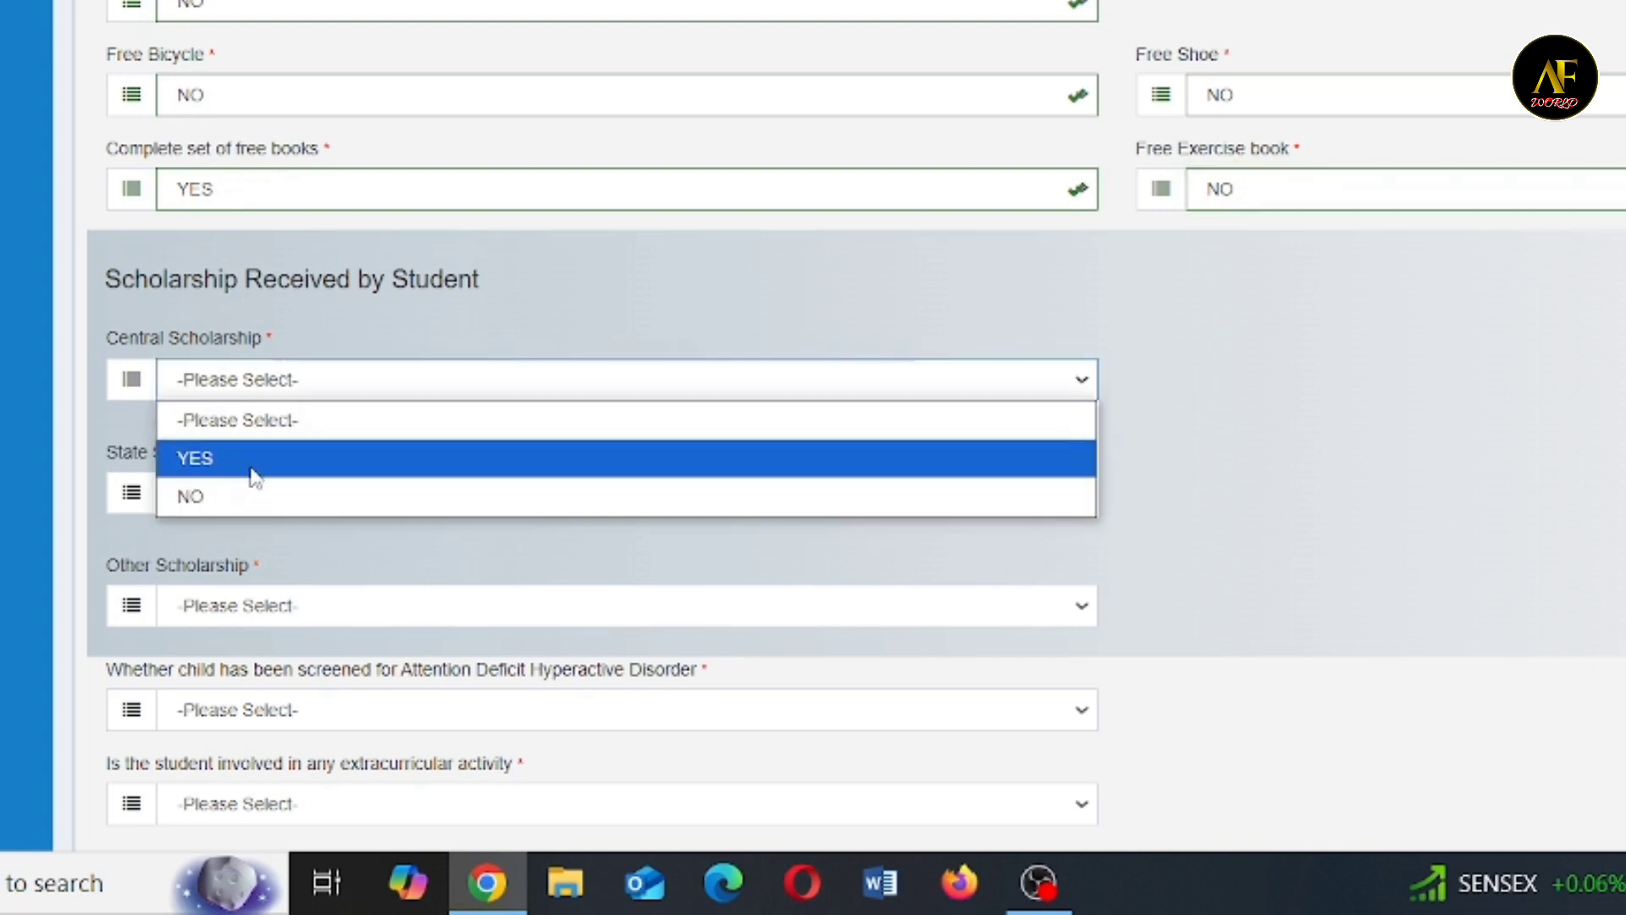
click(235, 494)
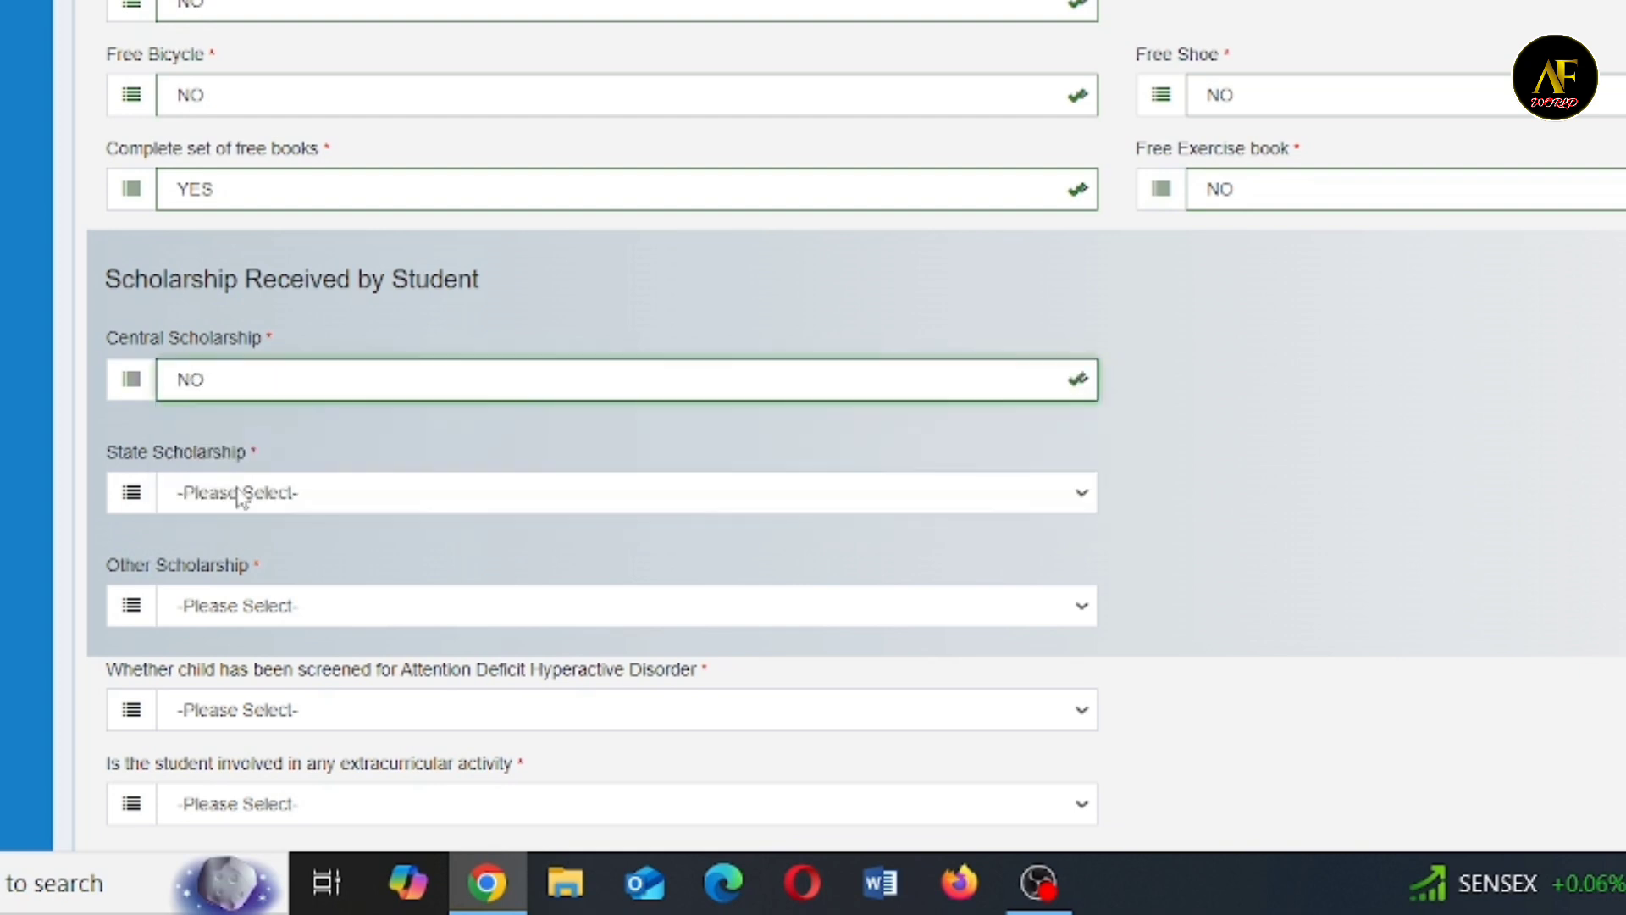
click(232, 500)
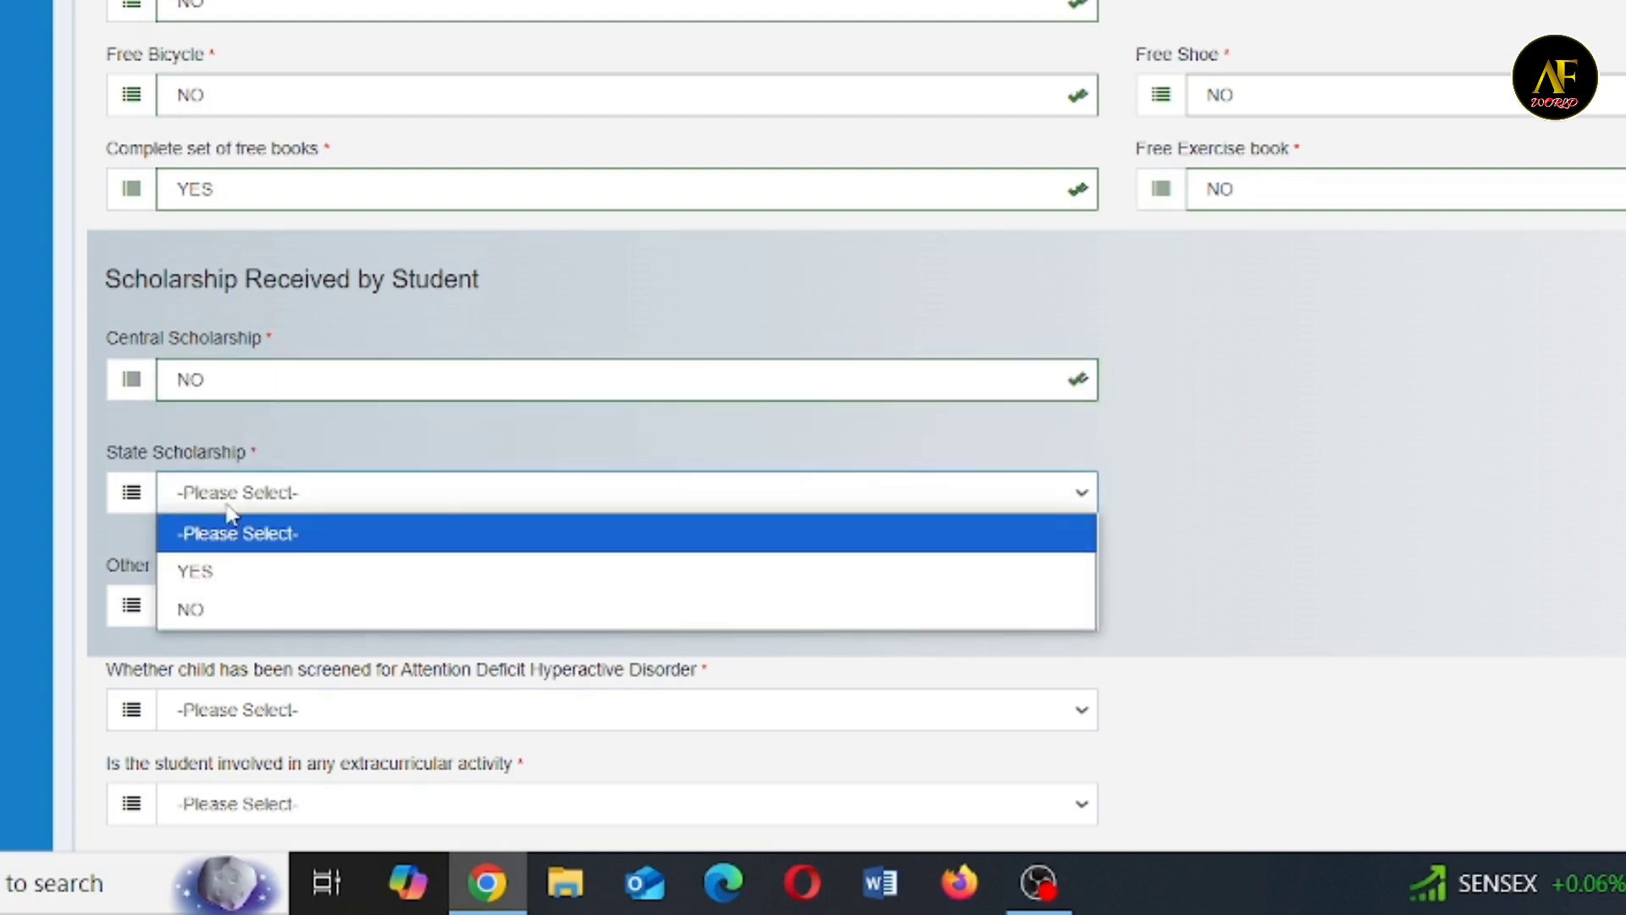
click(207, 608)
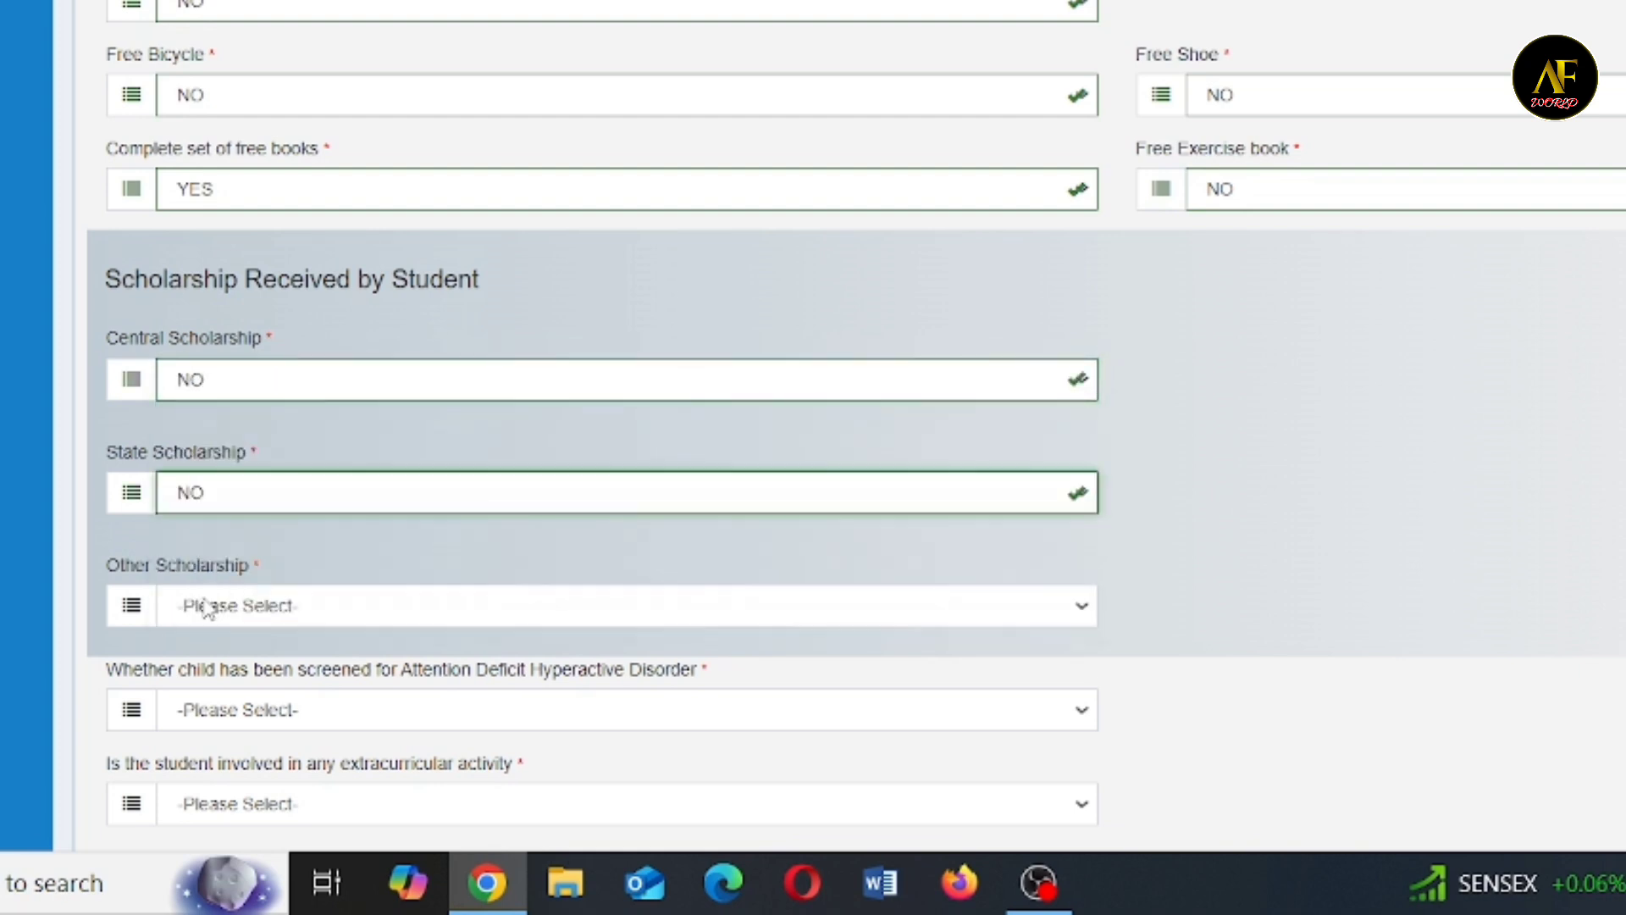
click(224, 613)
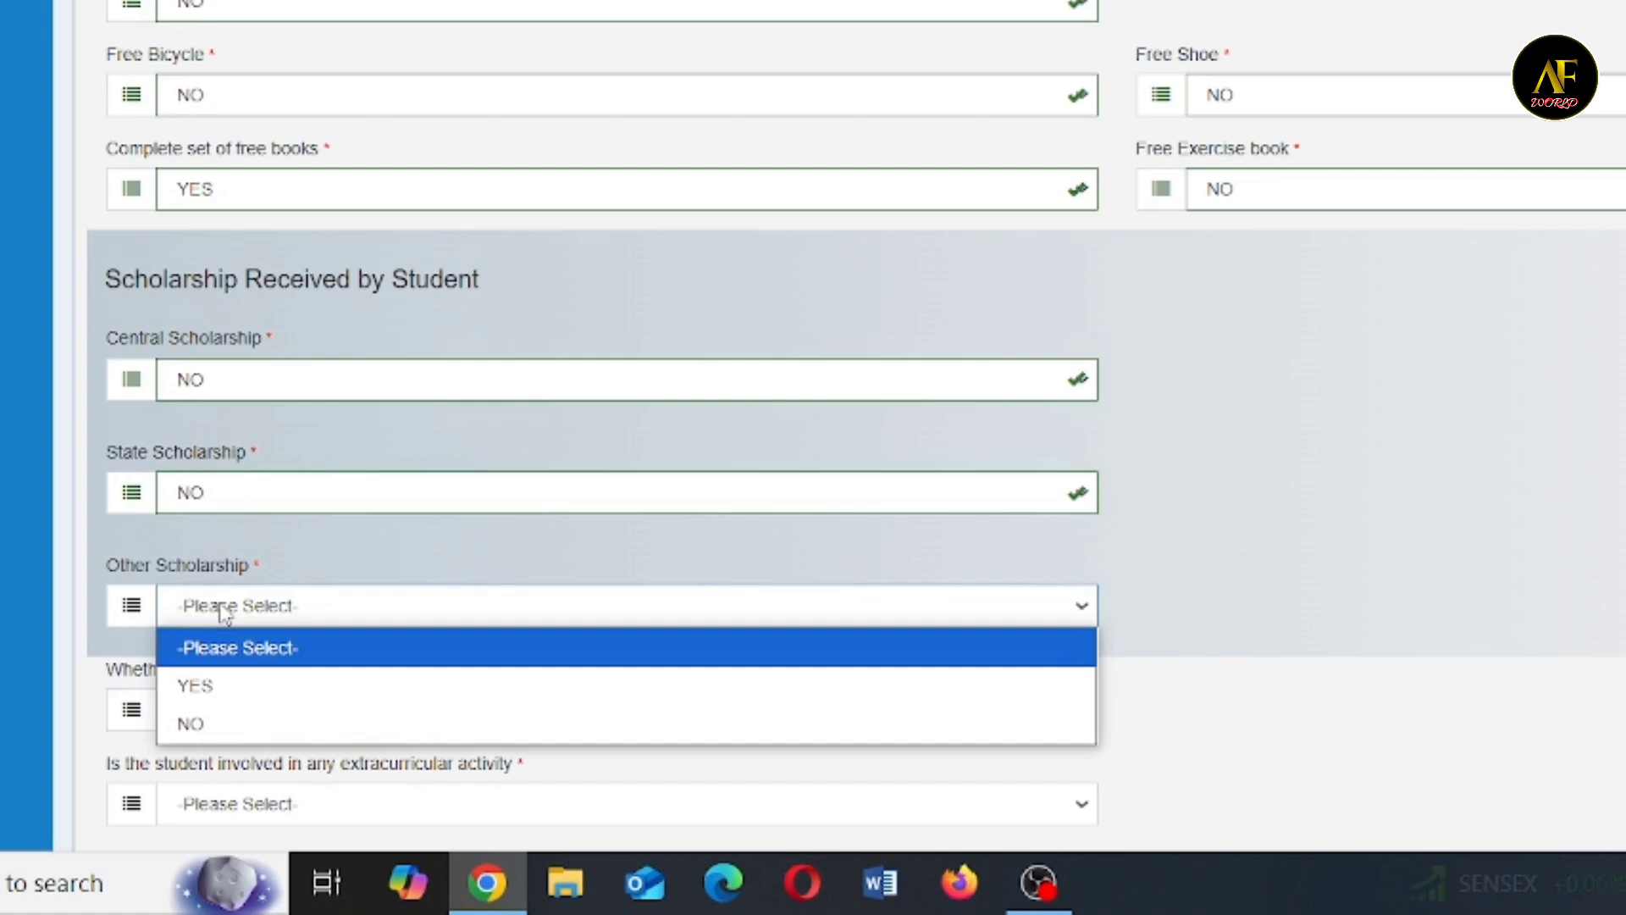
click(201, 720)
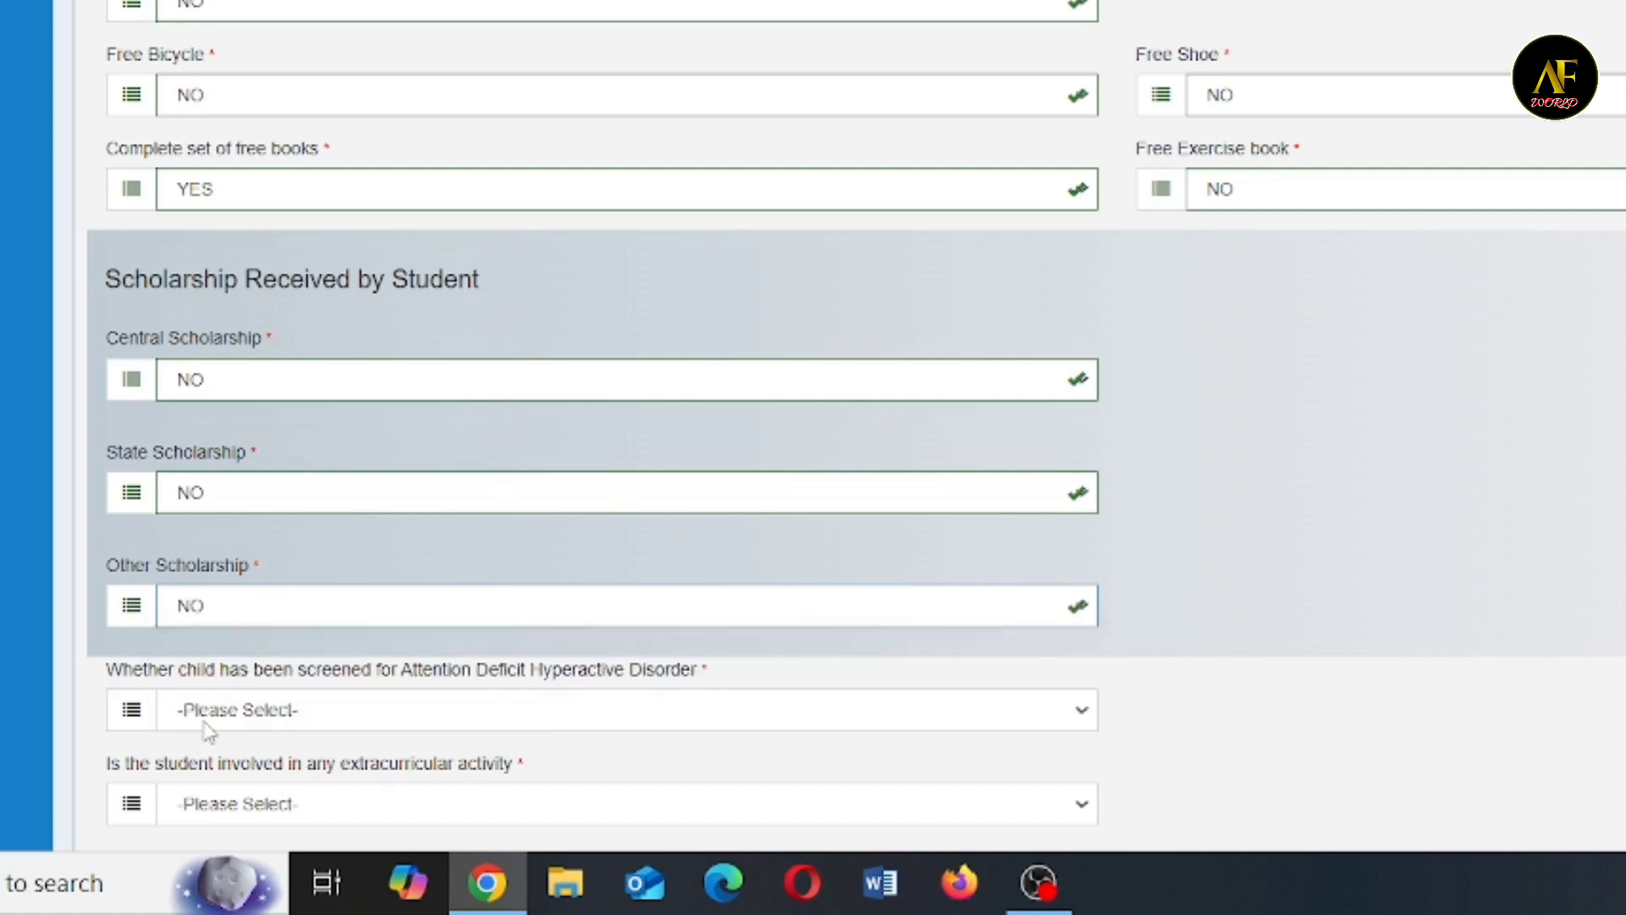
- Choose NO for both Attention Deficit Hyperactive Disorder screening and involvement in any extracurricular activity
scroll(254, 424, down, 6)
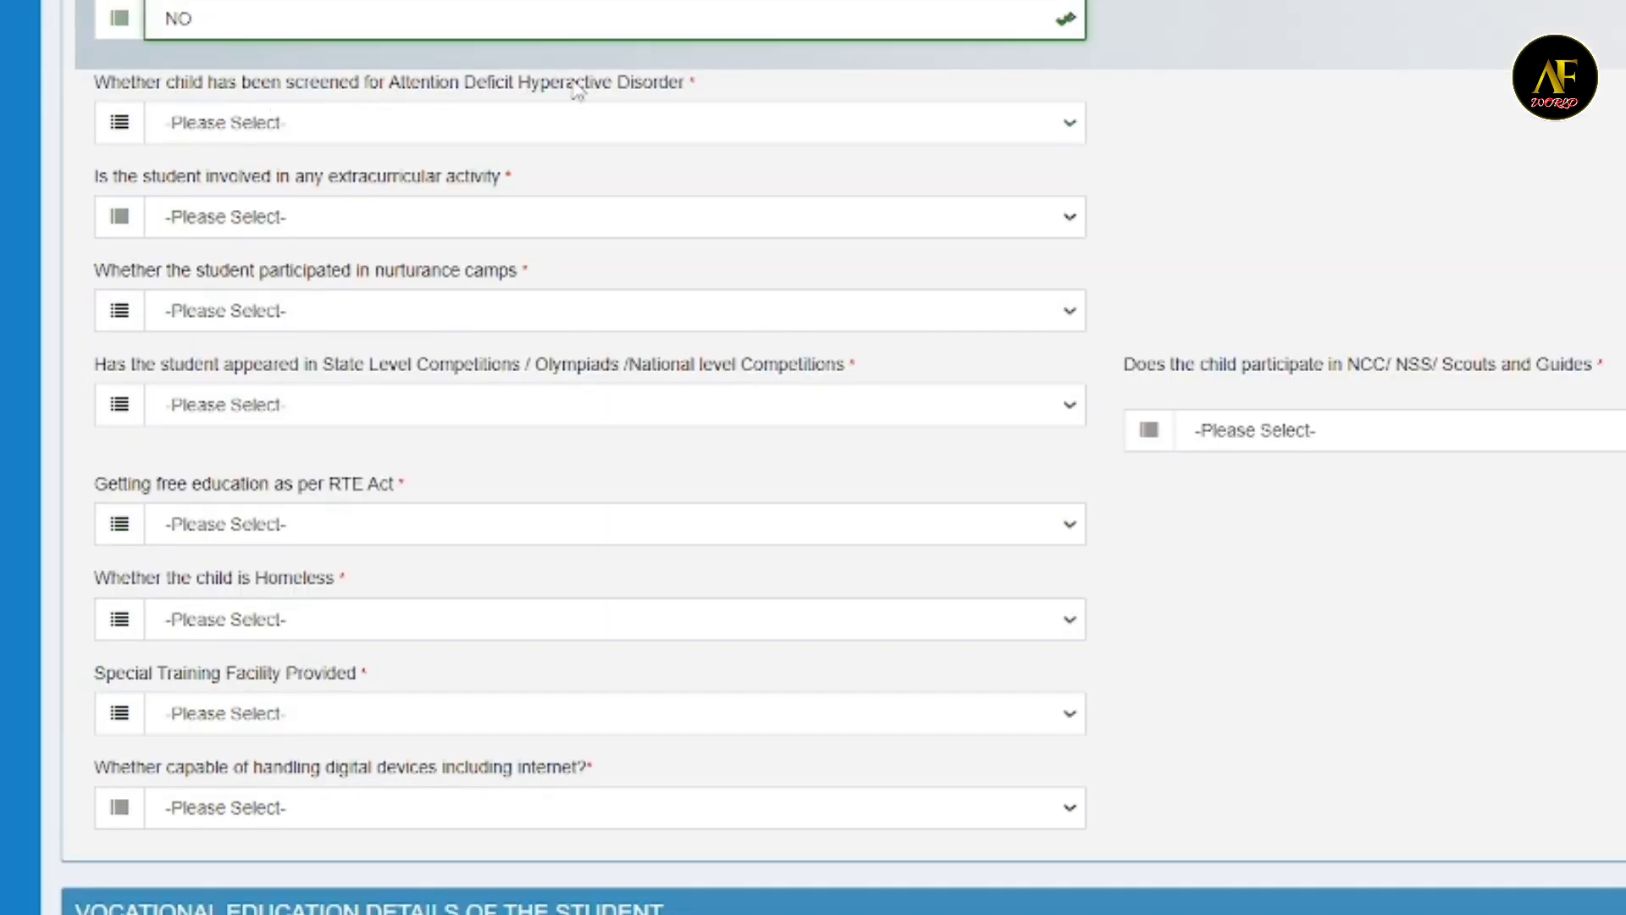
click(447, 127)
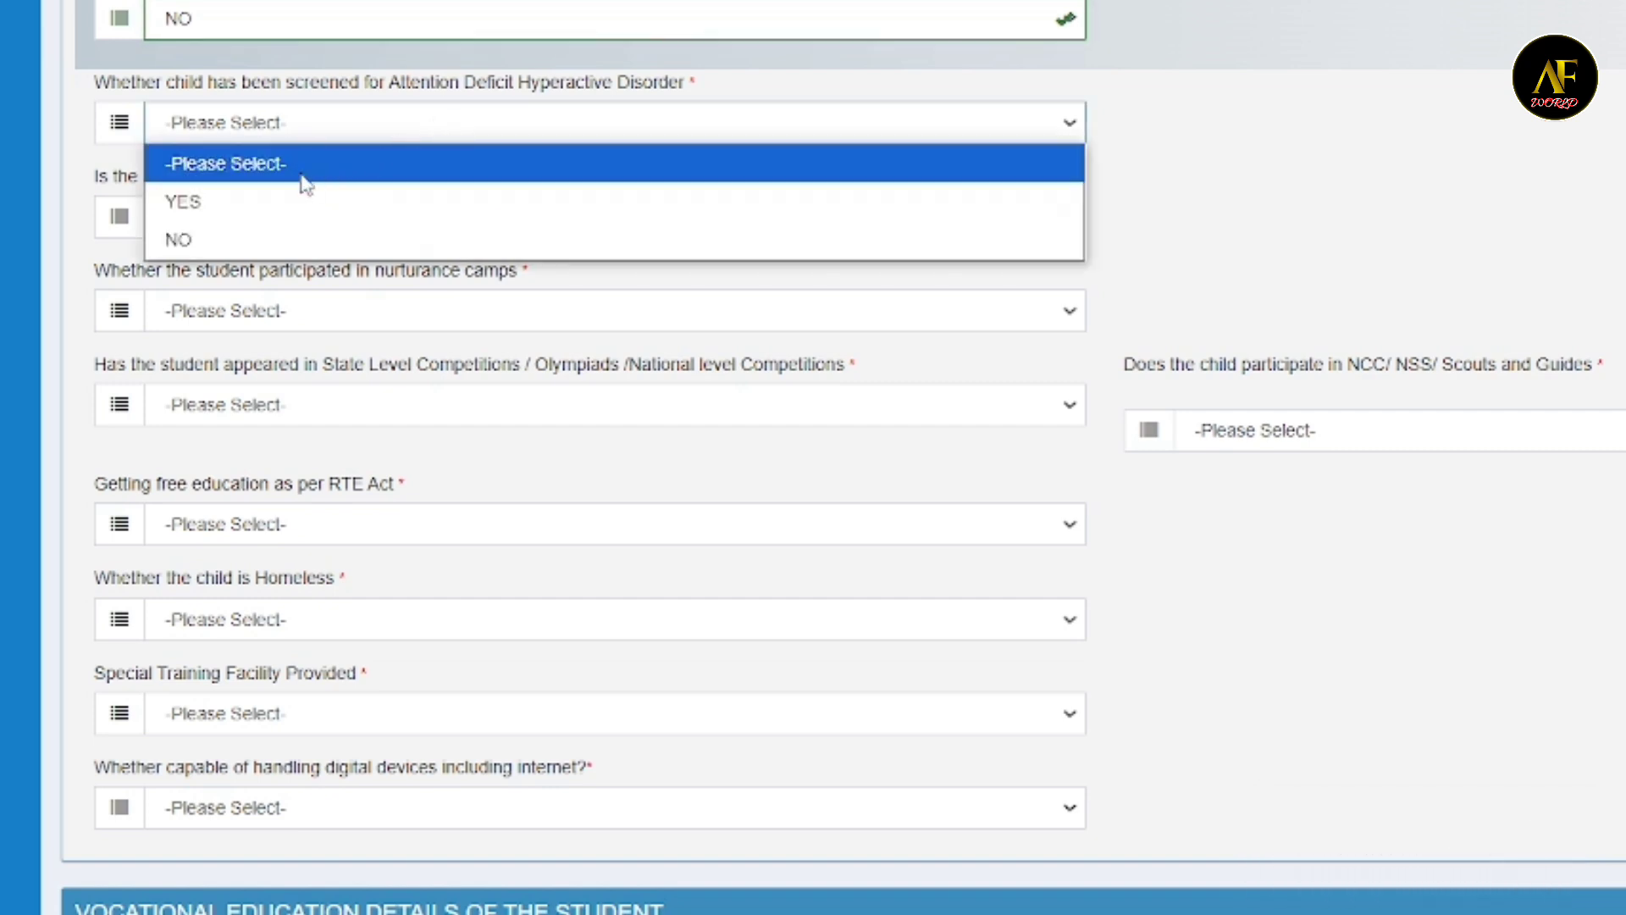
click(220, 242)
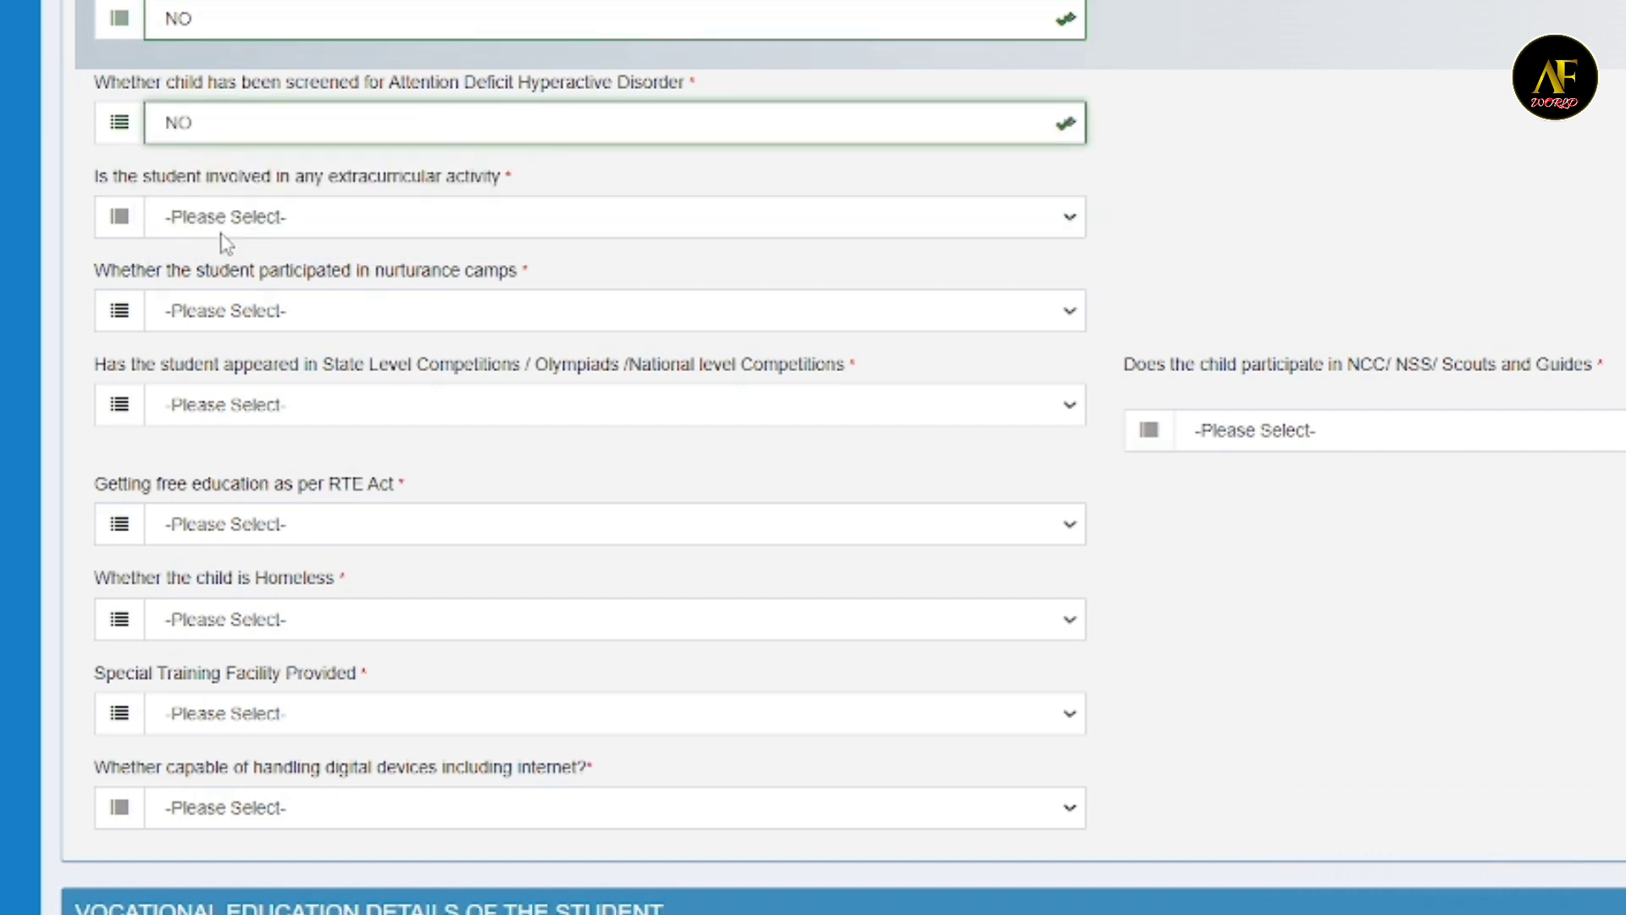
click(274, 224)
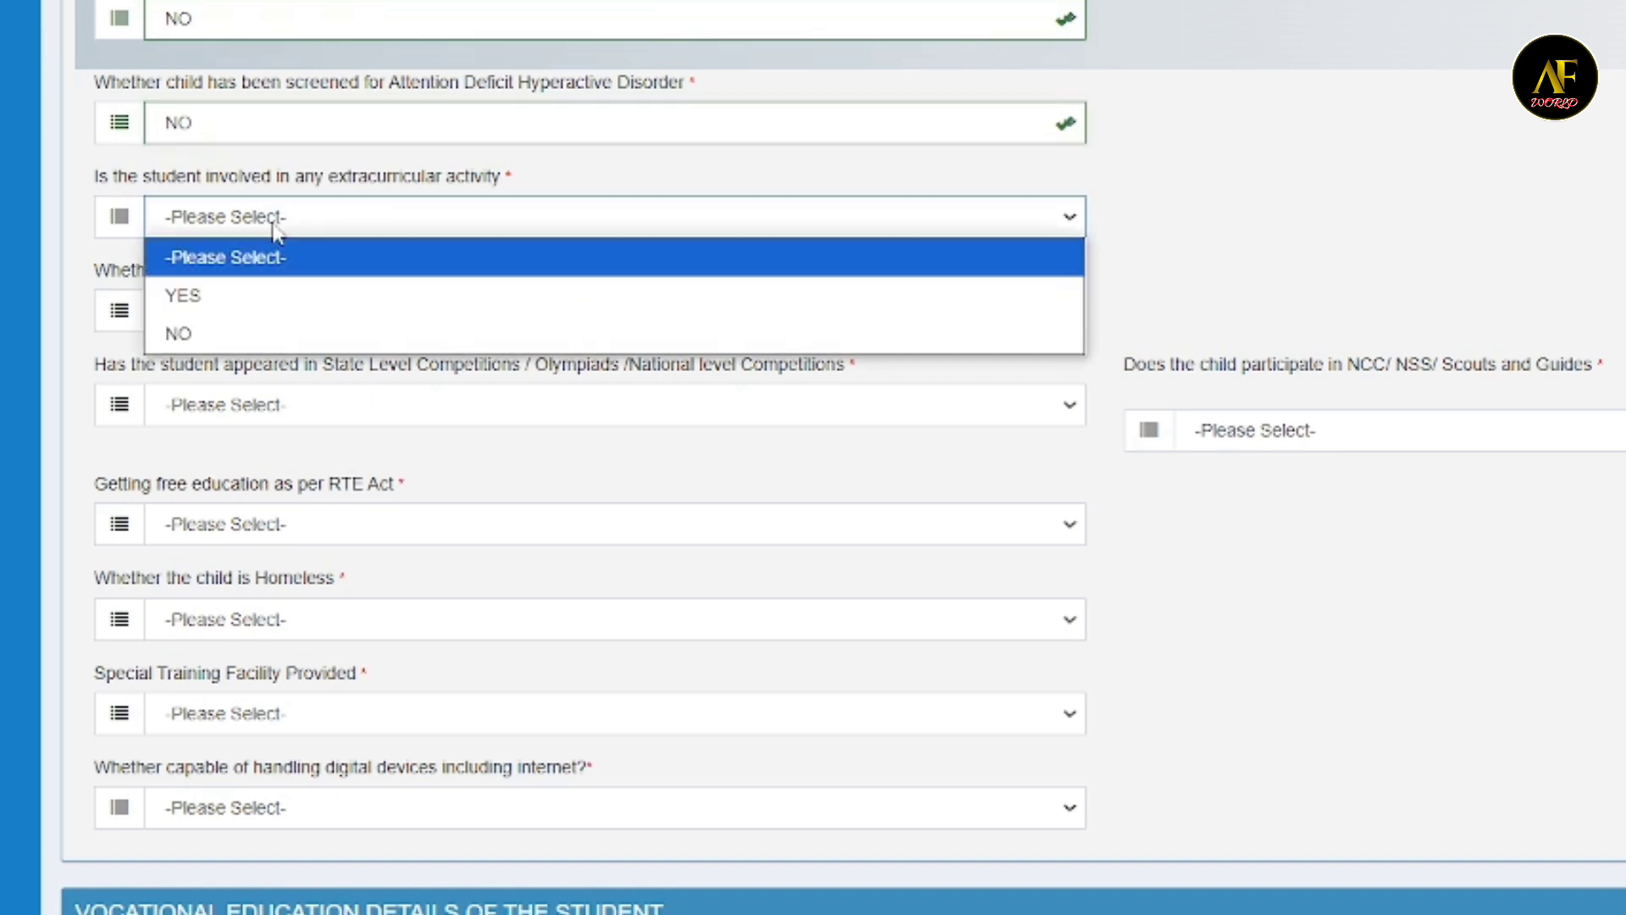
click(204, 335)
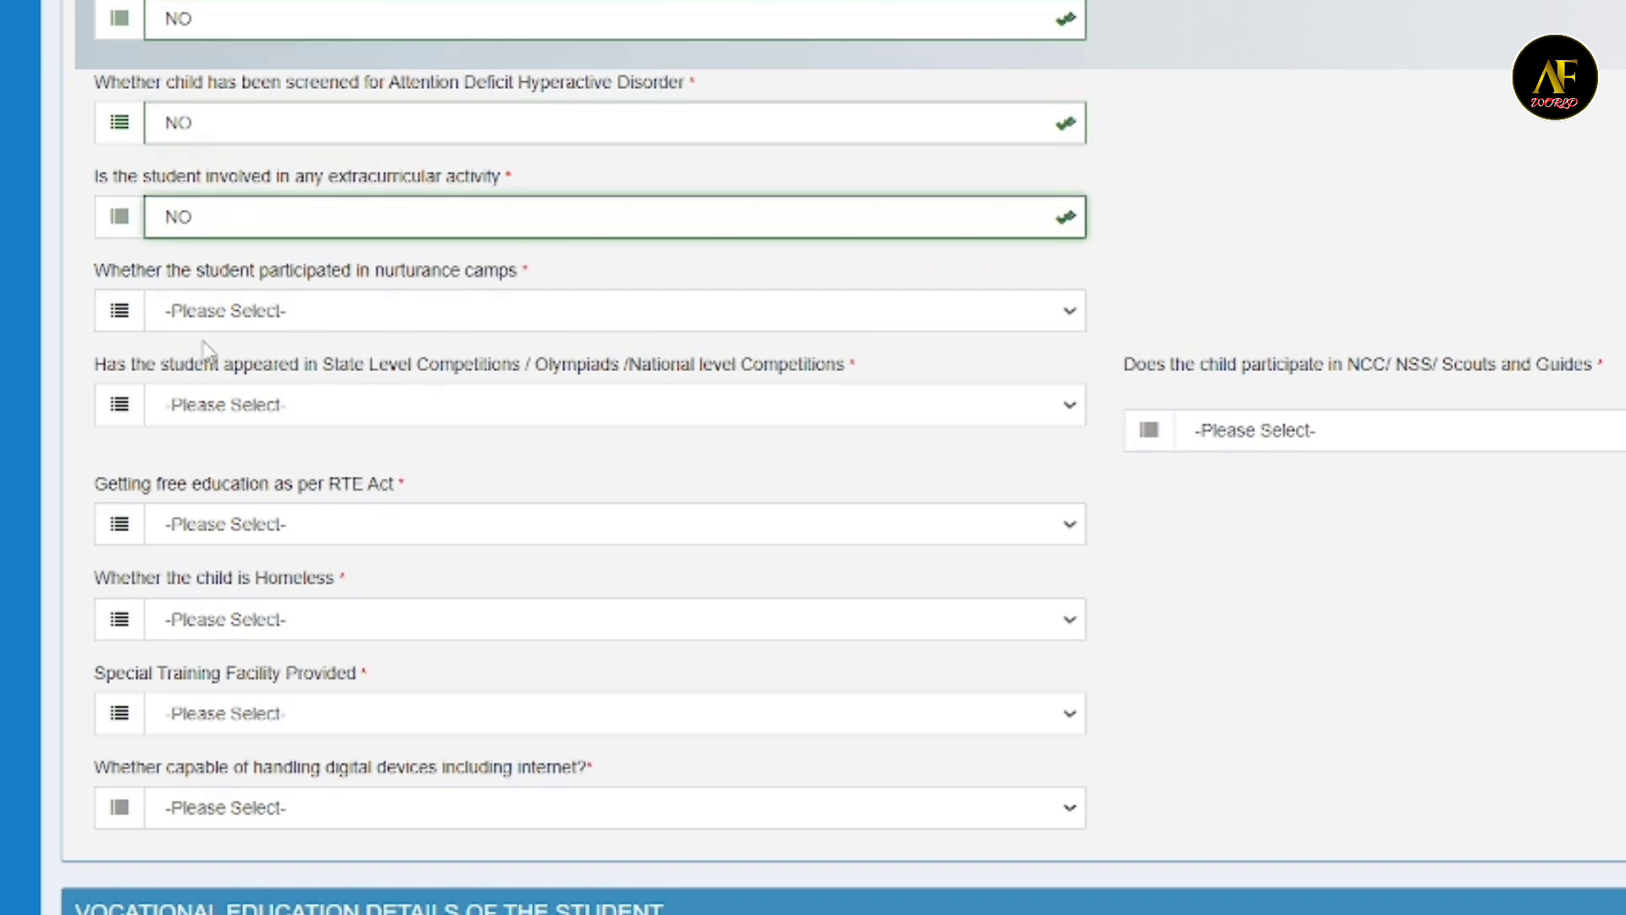
- Choose NO for participation in nurturance camps, state or national level competitions and Olympiads, and NCC/NSS/Scouts and Guides
click(282, 313)
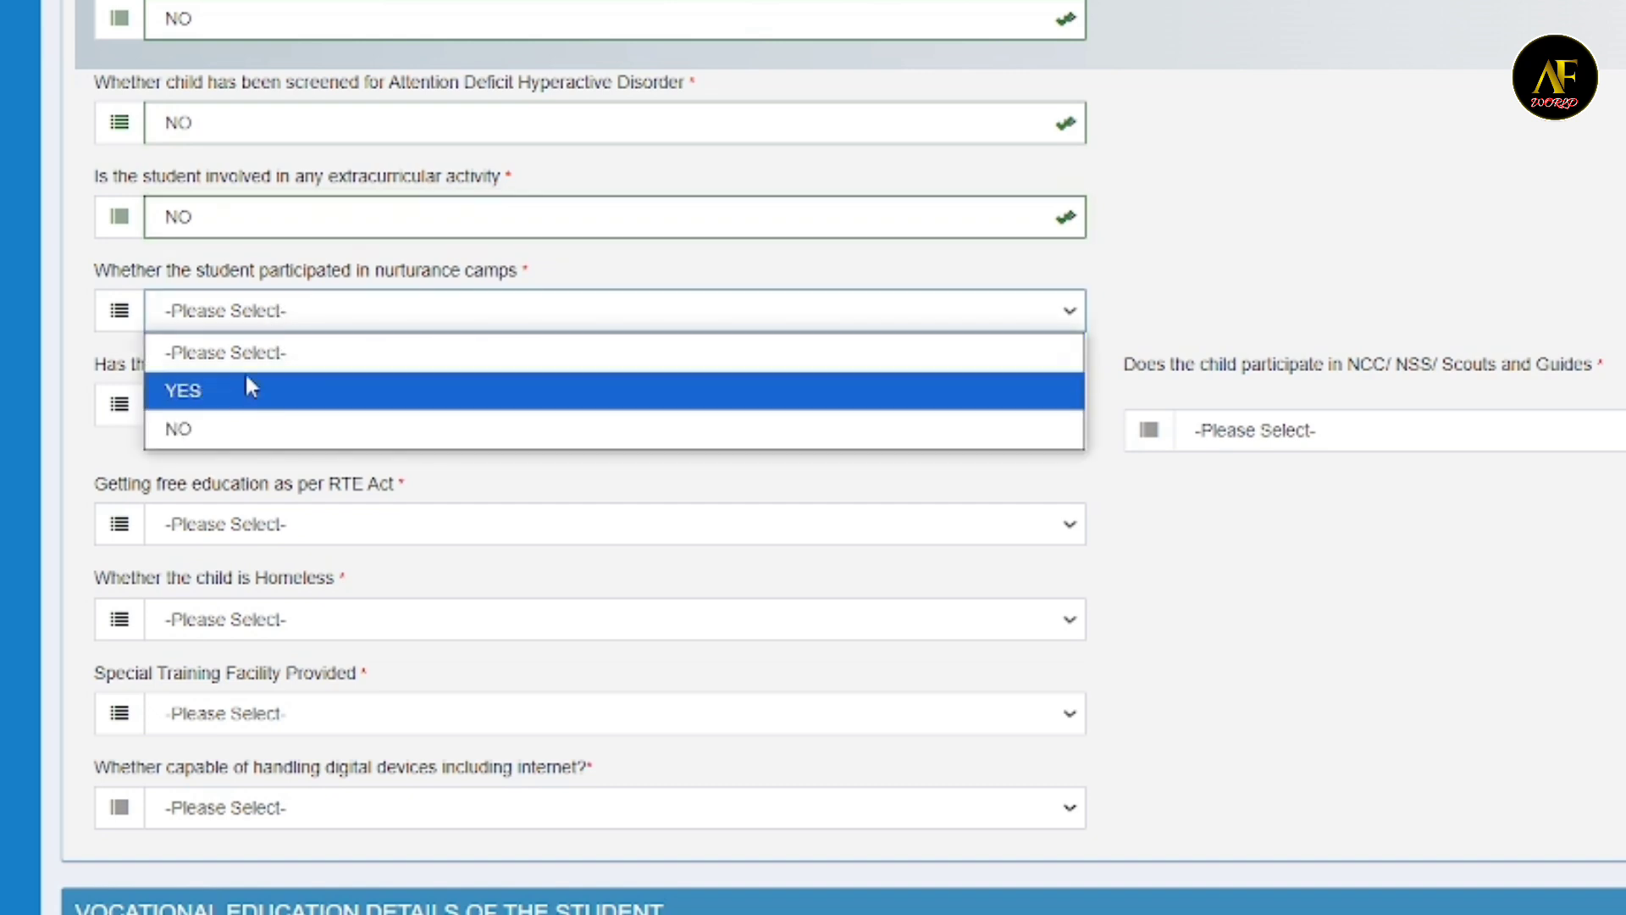
click(219, 423)
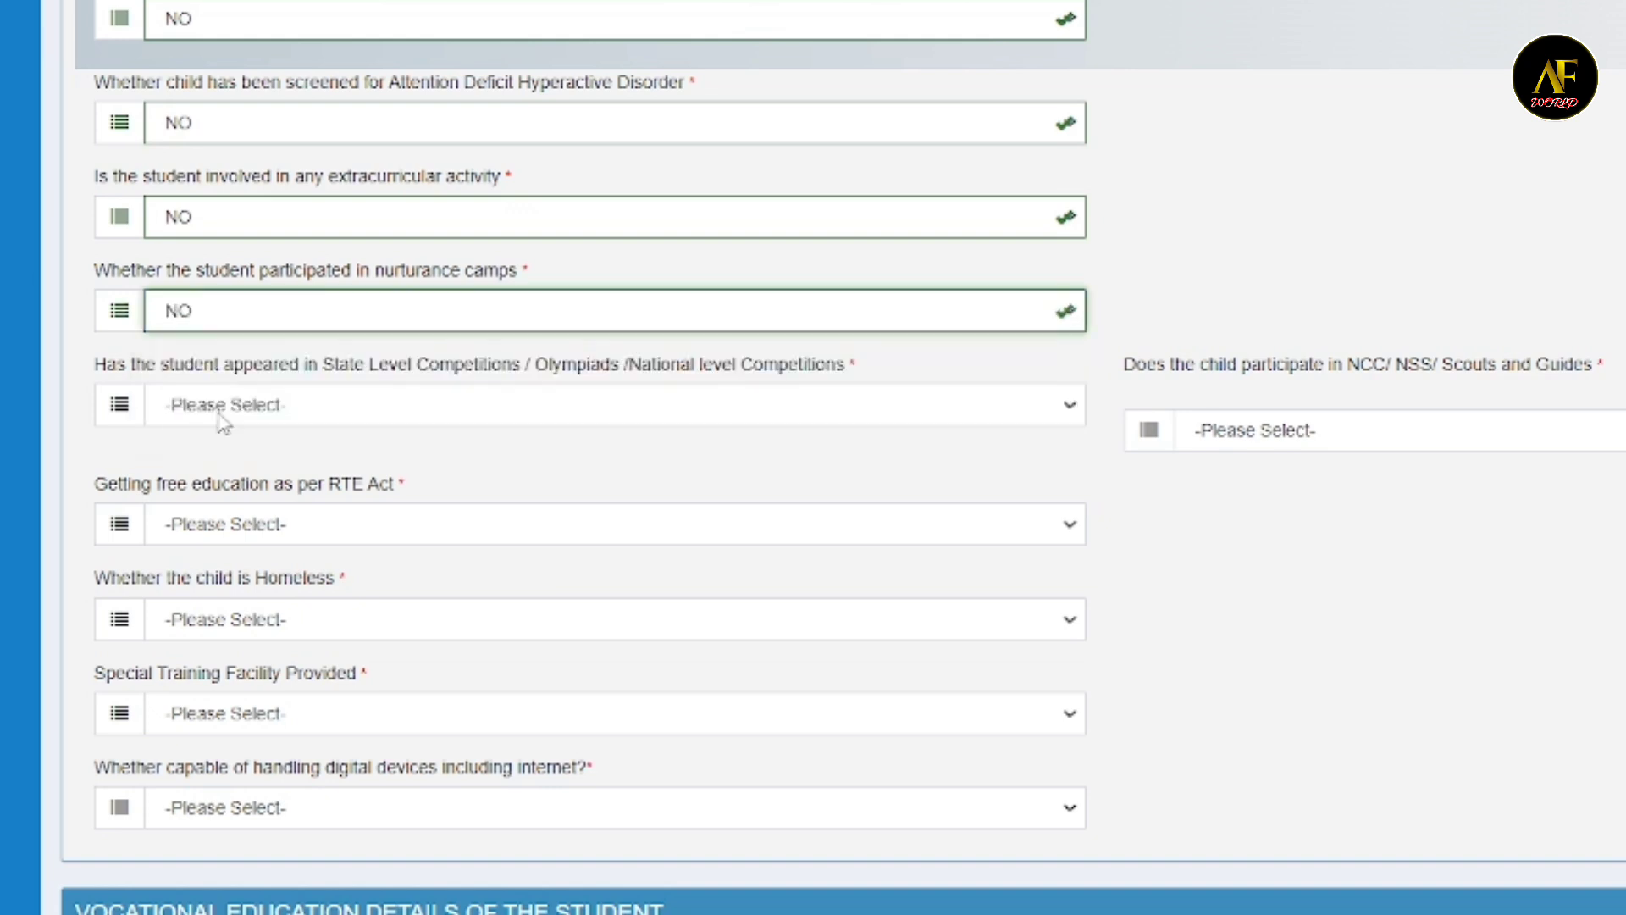
click(377, 407)
click(269, 525)
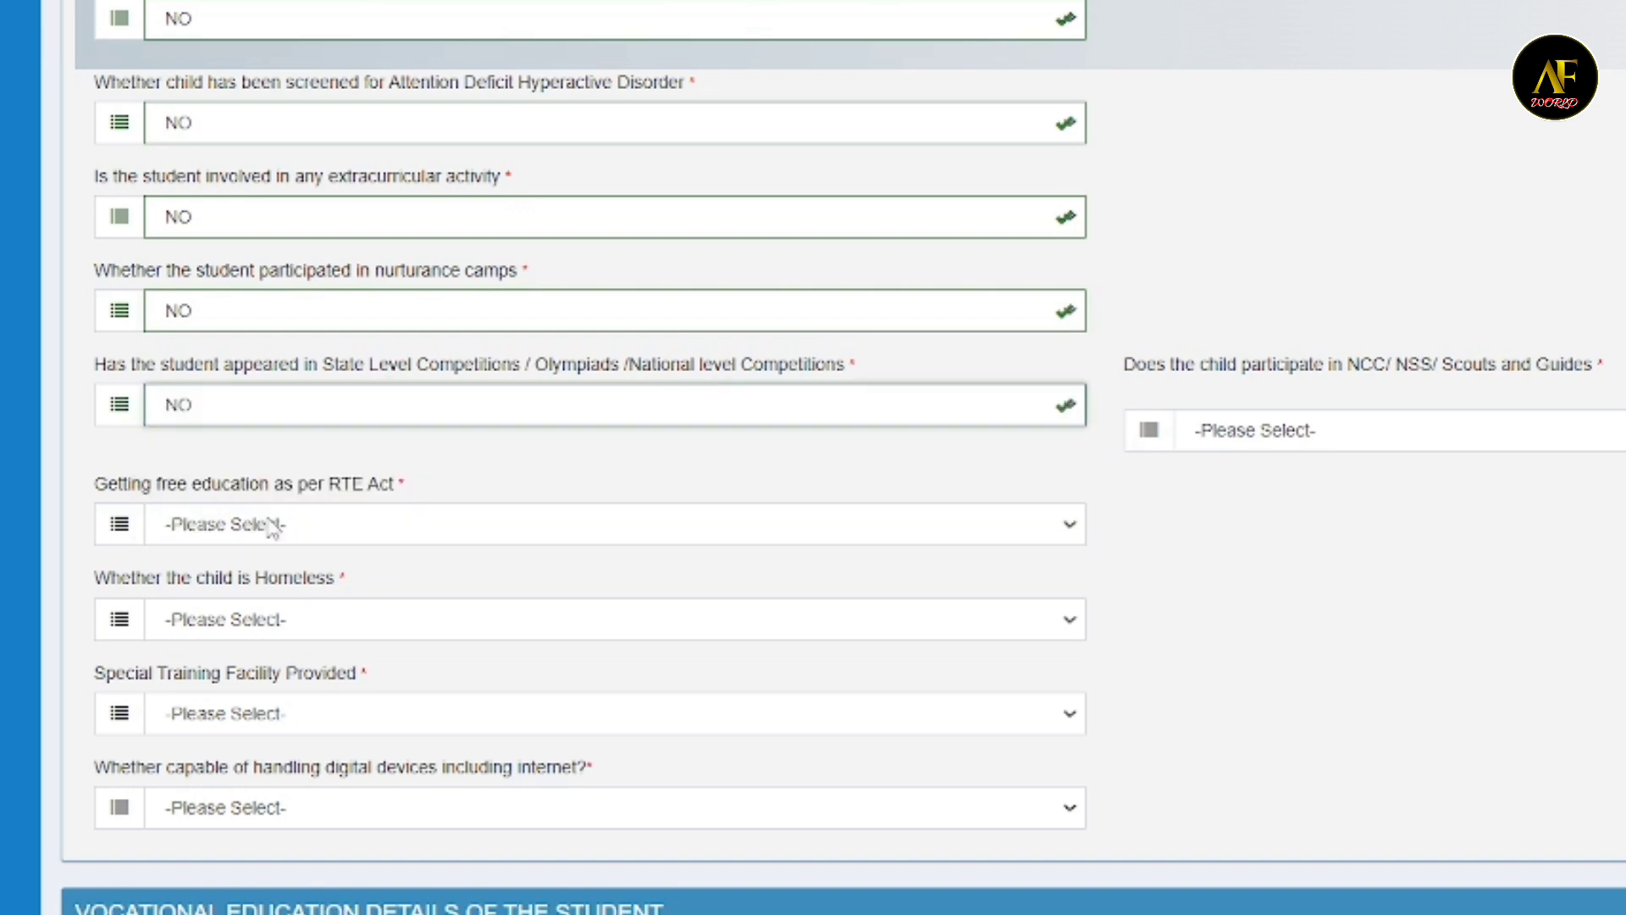
click(1431, 437)
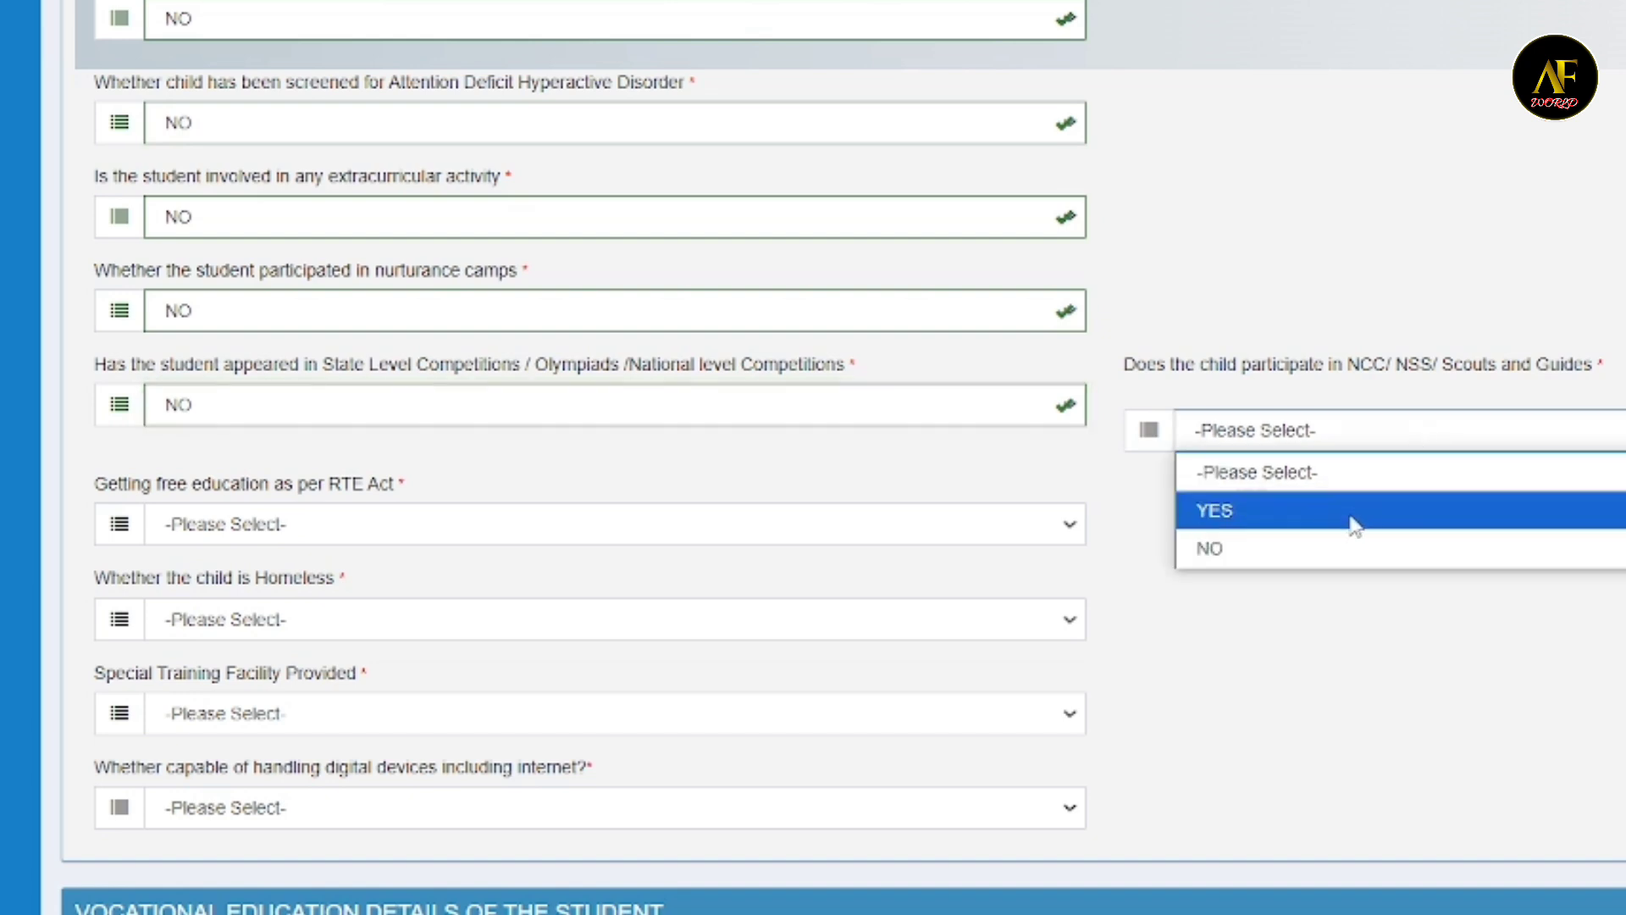
click(1338, 543)
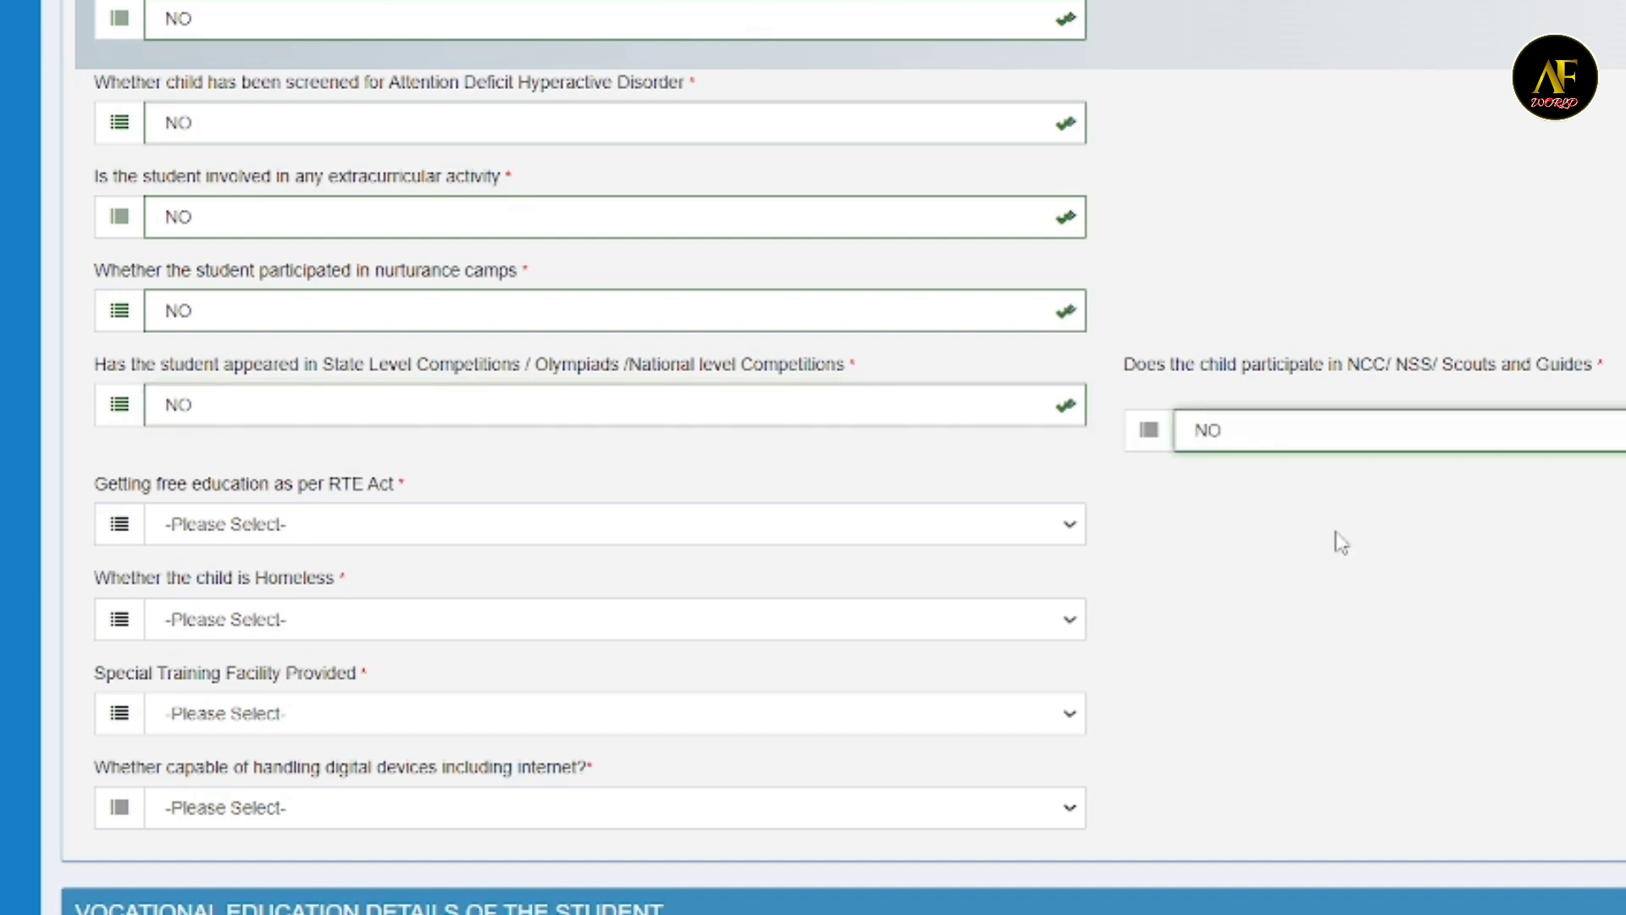
- Choose YES for free education as per the RTE Act and NOT APPLICABLE for whether the child is homeless
click(212, 526)
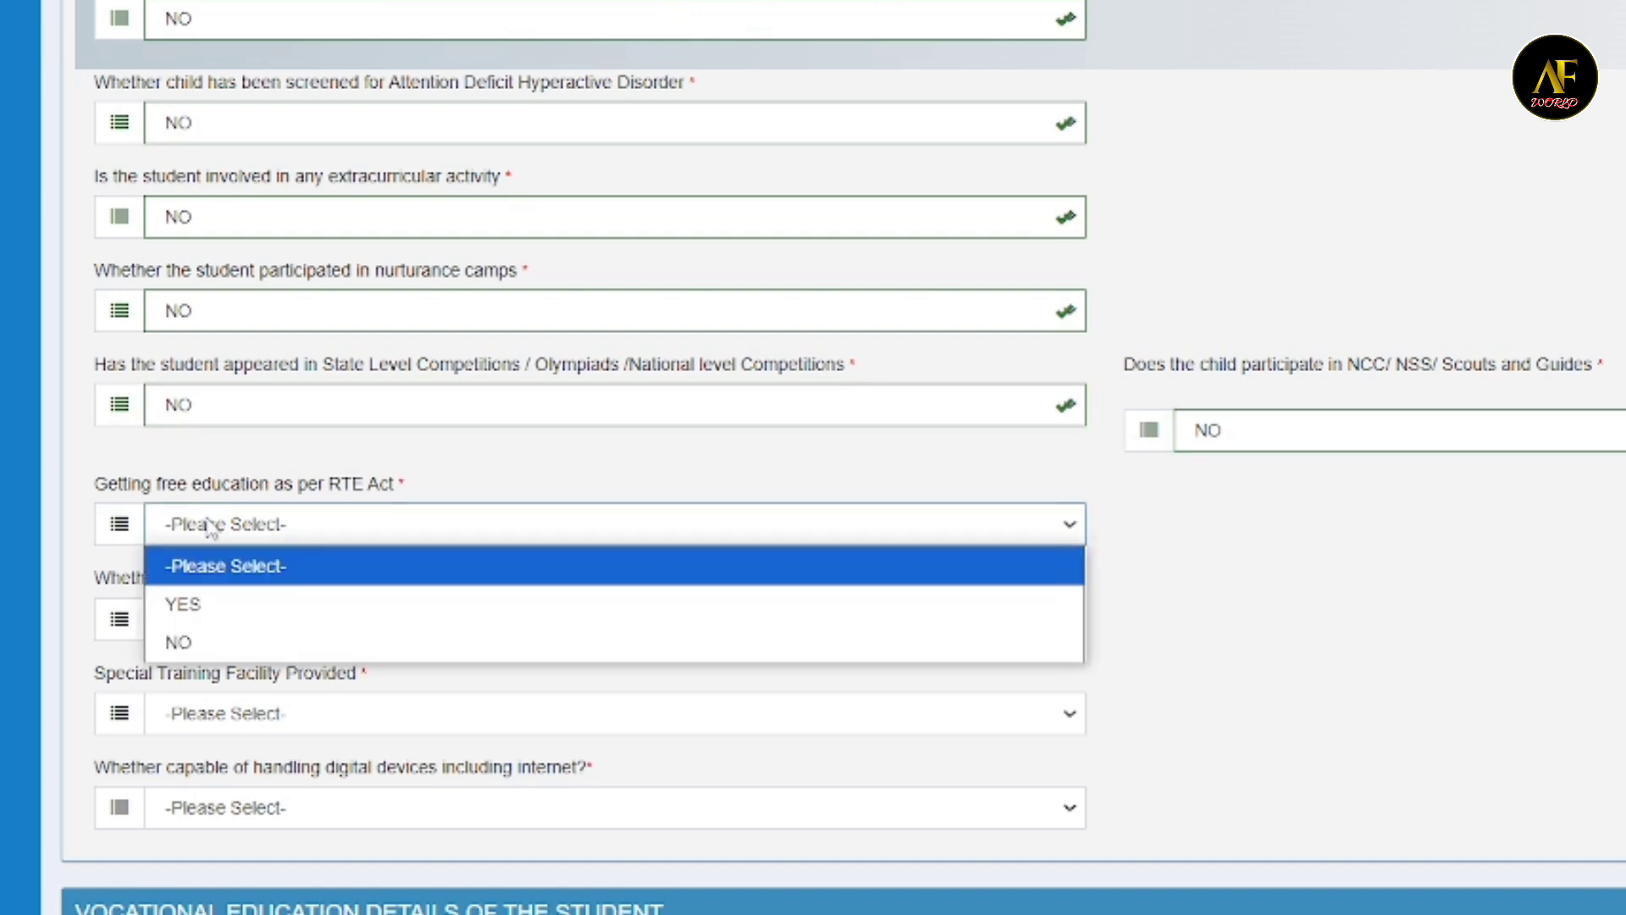
click(230, 610)
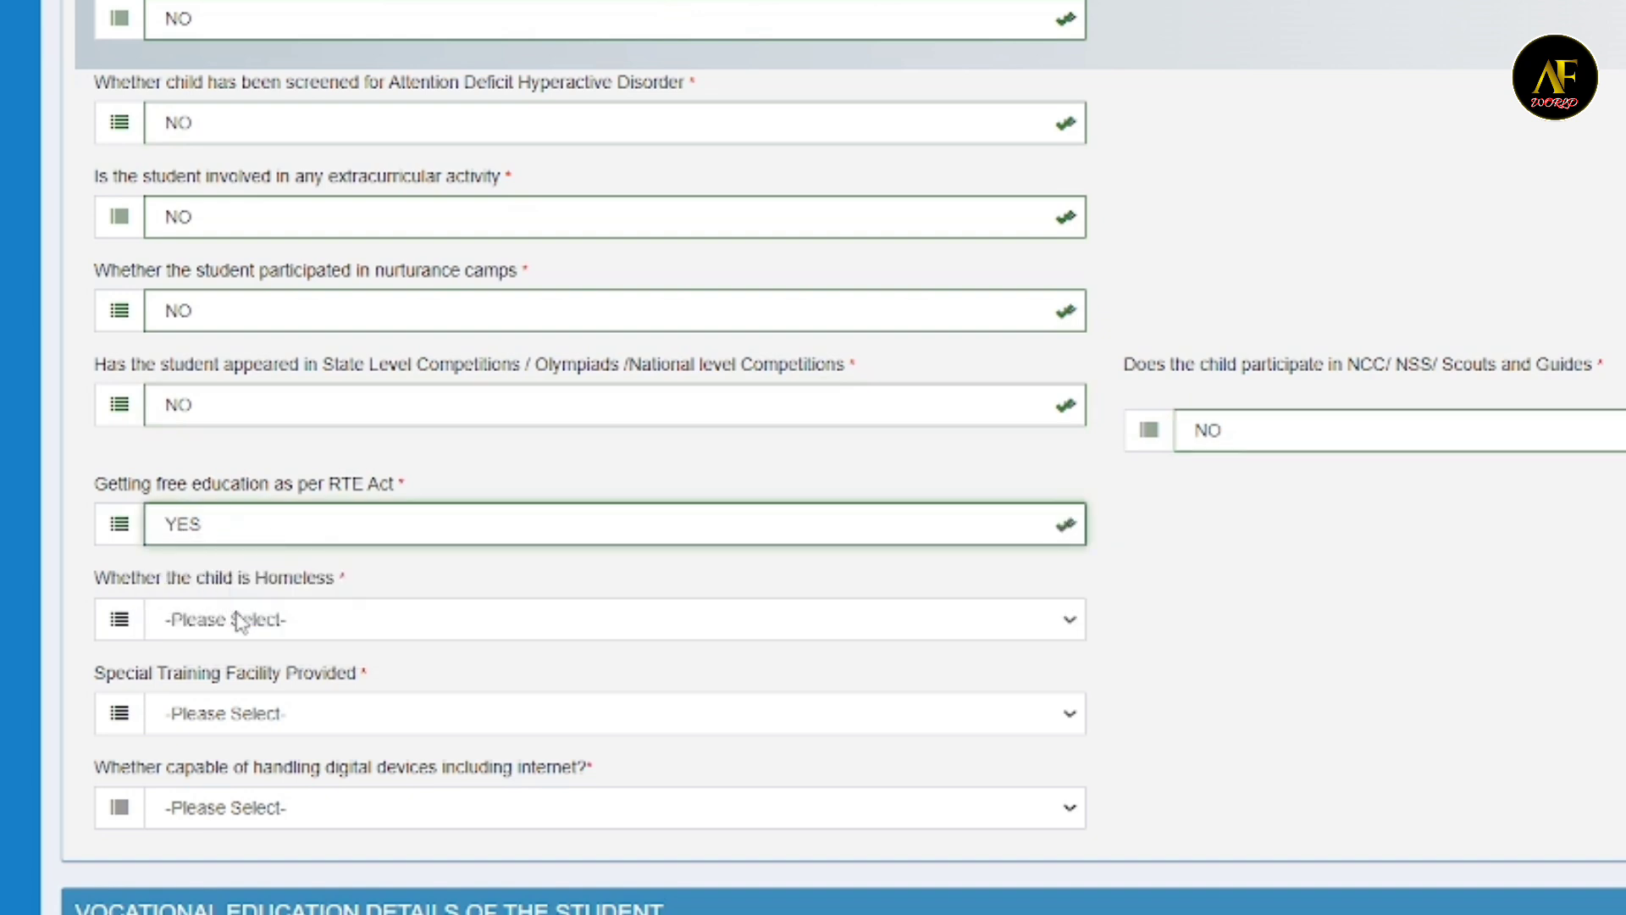
click(246, 621)
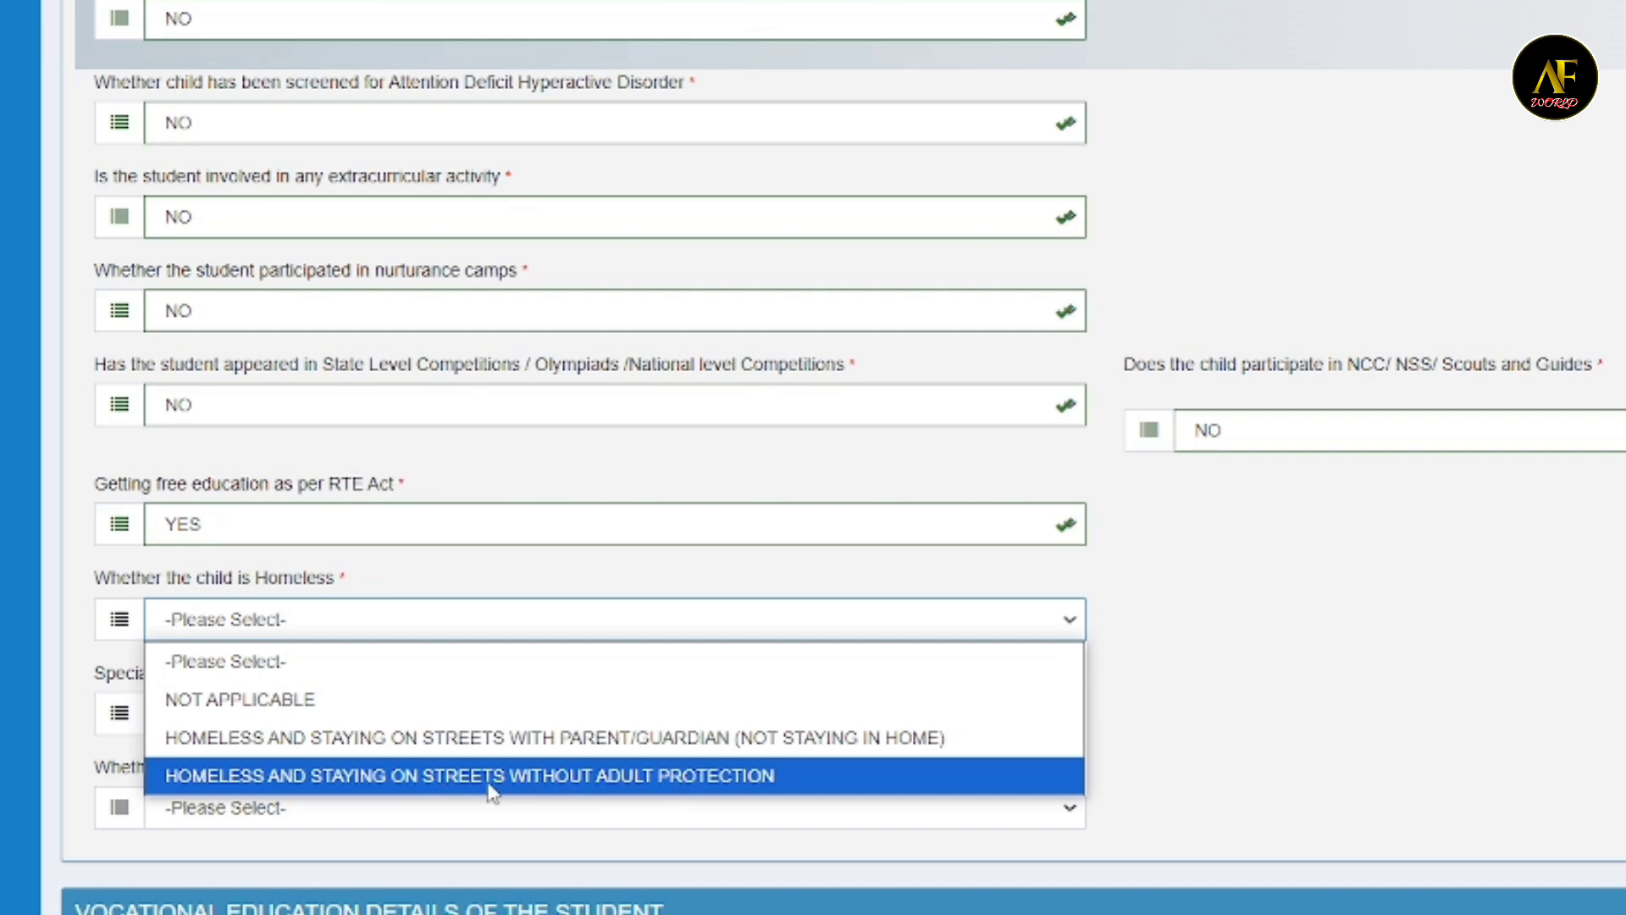
click(245, 703)
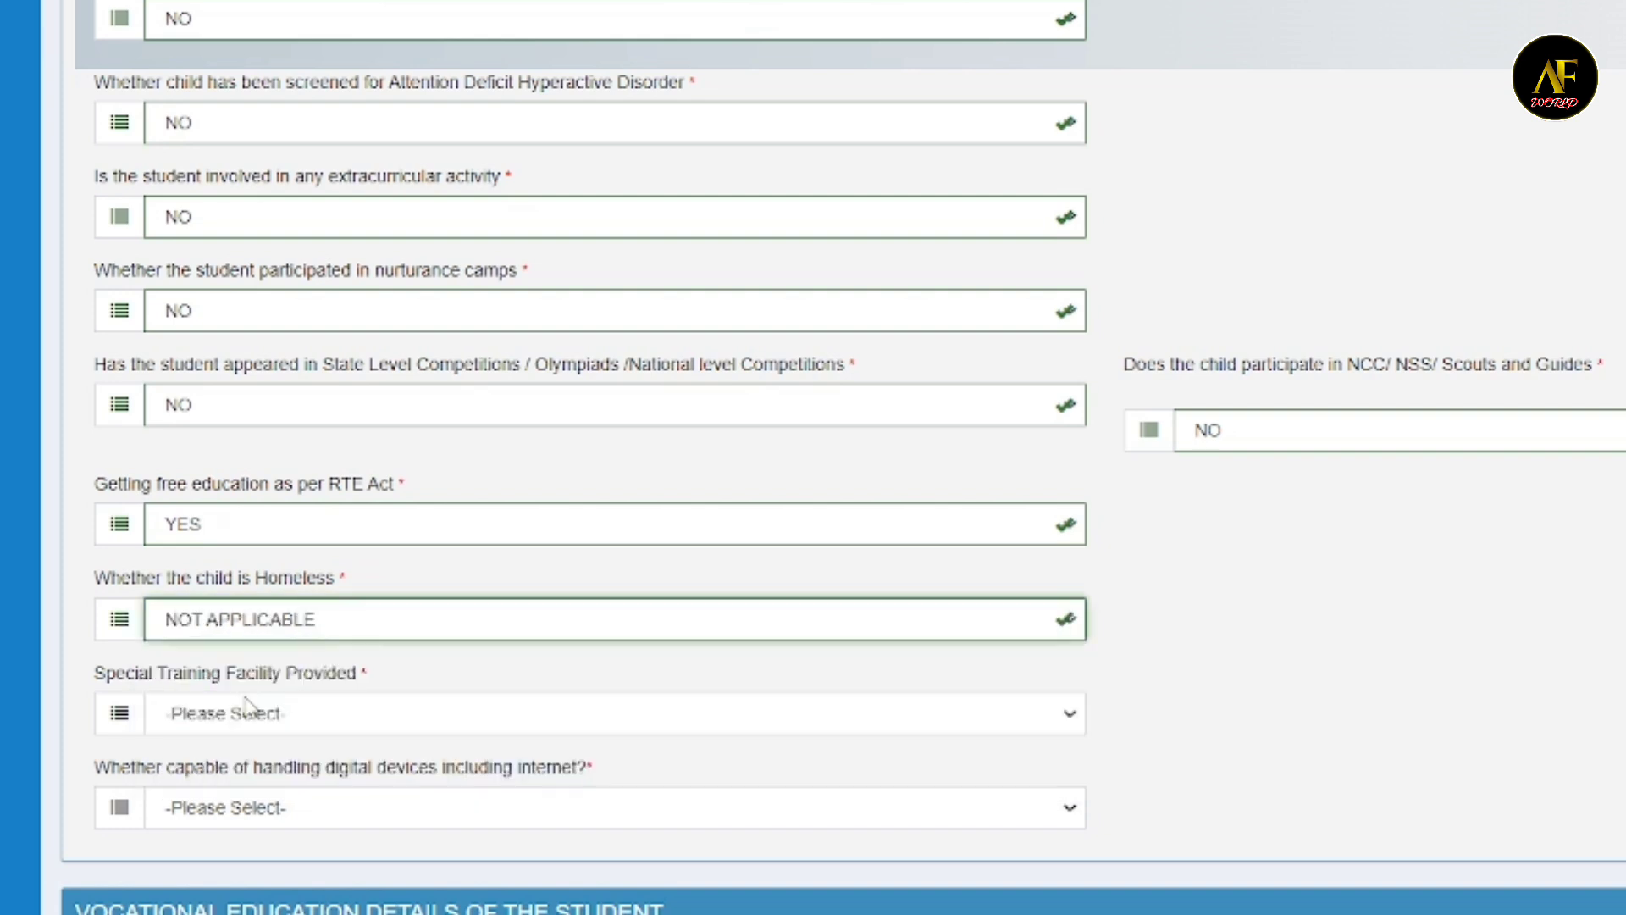
- Choose NO for special training facility provided and open the choices for capability of handling digital devices including internet
click(249, 716)
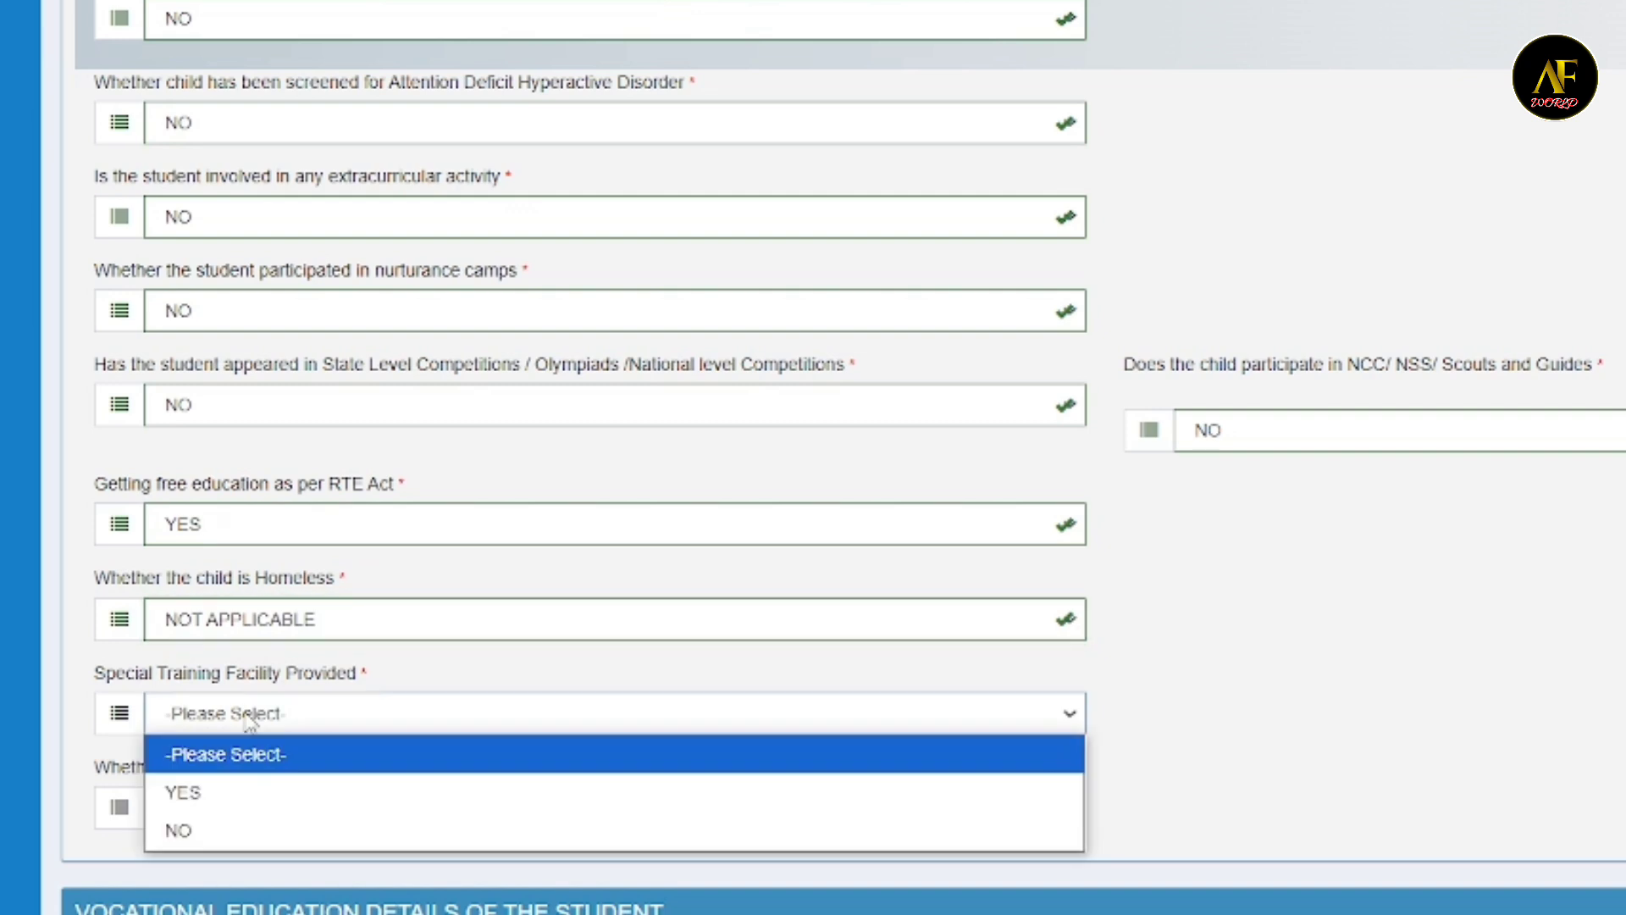
click(207, 831)
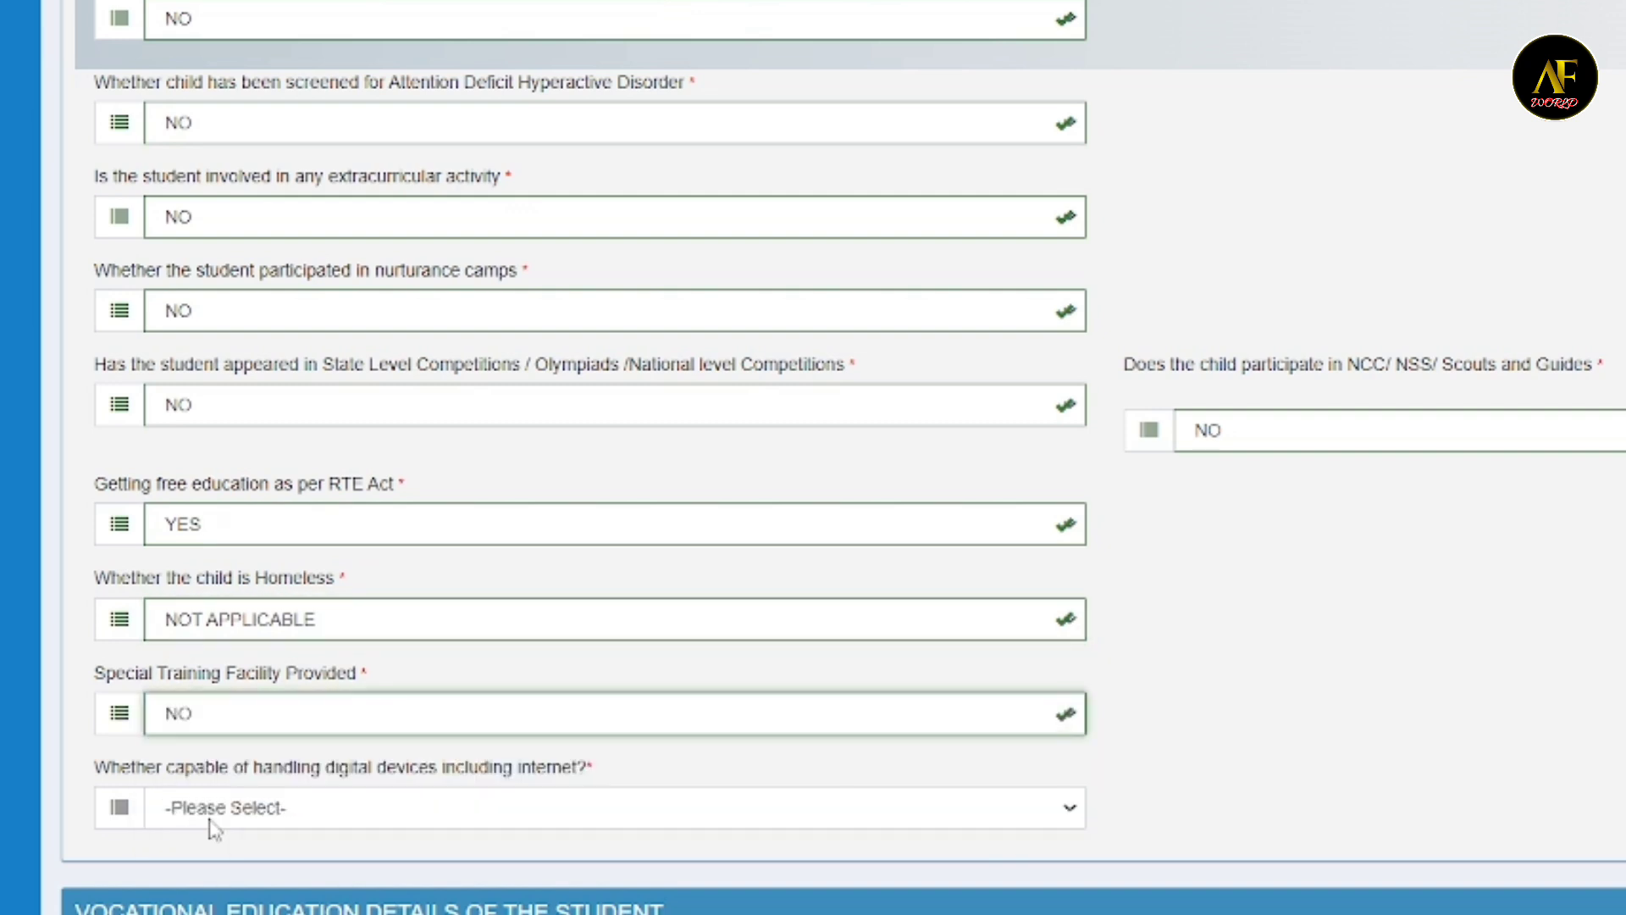
click(259, 813)
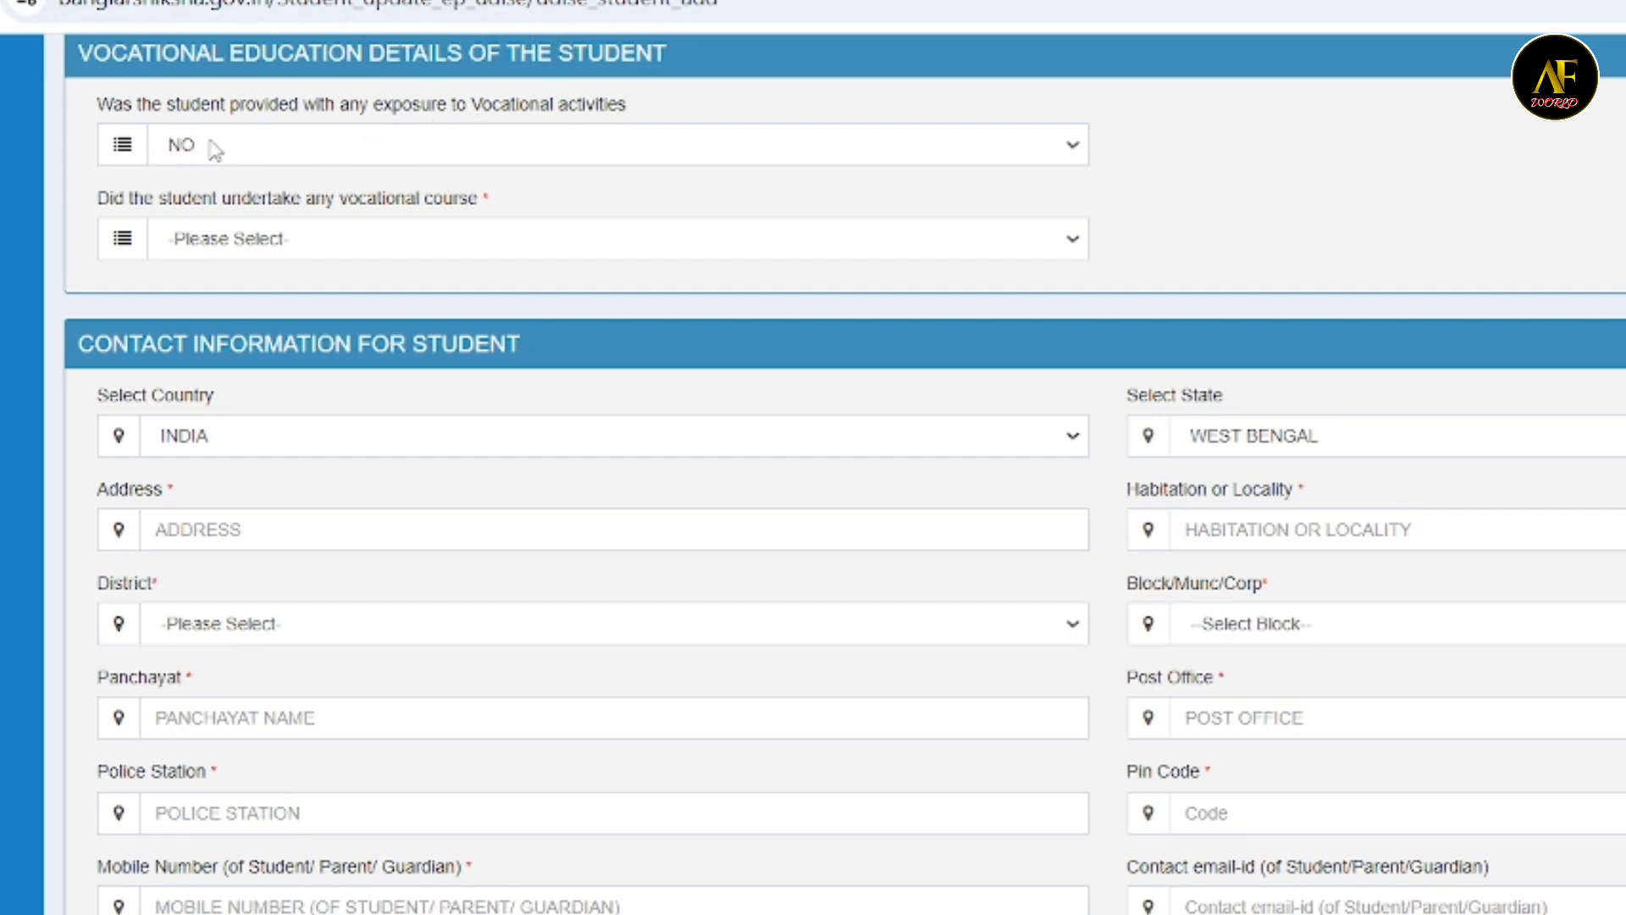
- In the vocational education details, keep NO for exposure to vocational activities and choose NO for undertaking any vocational course
click(190, 161)
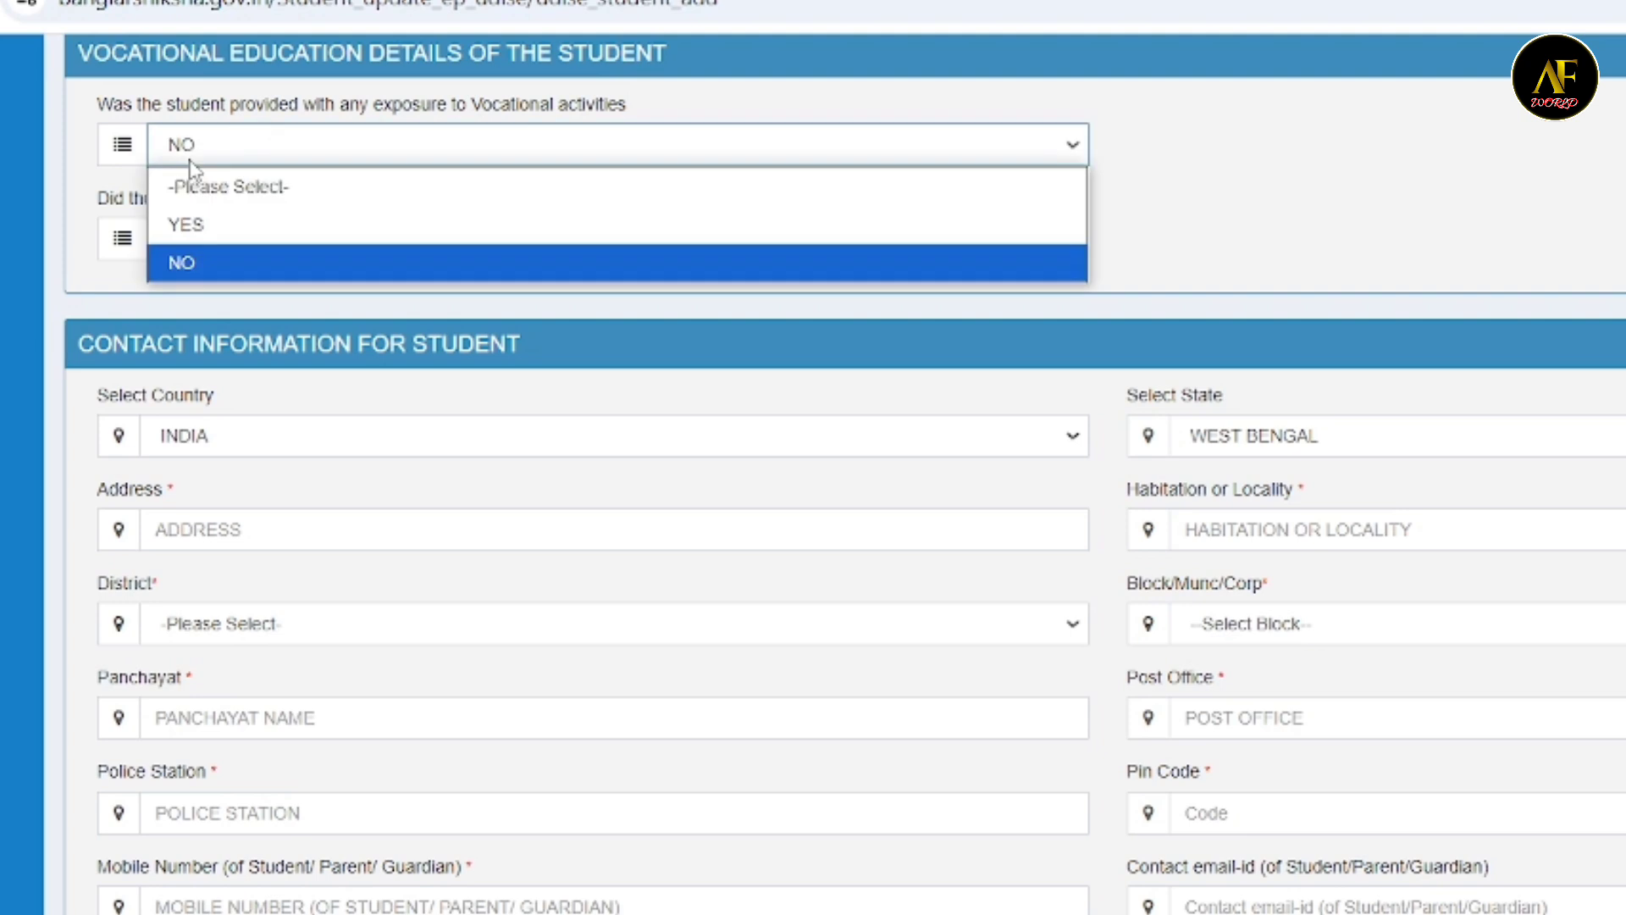
click(191, 161)
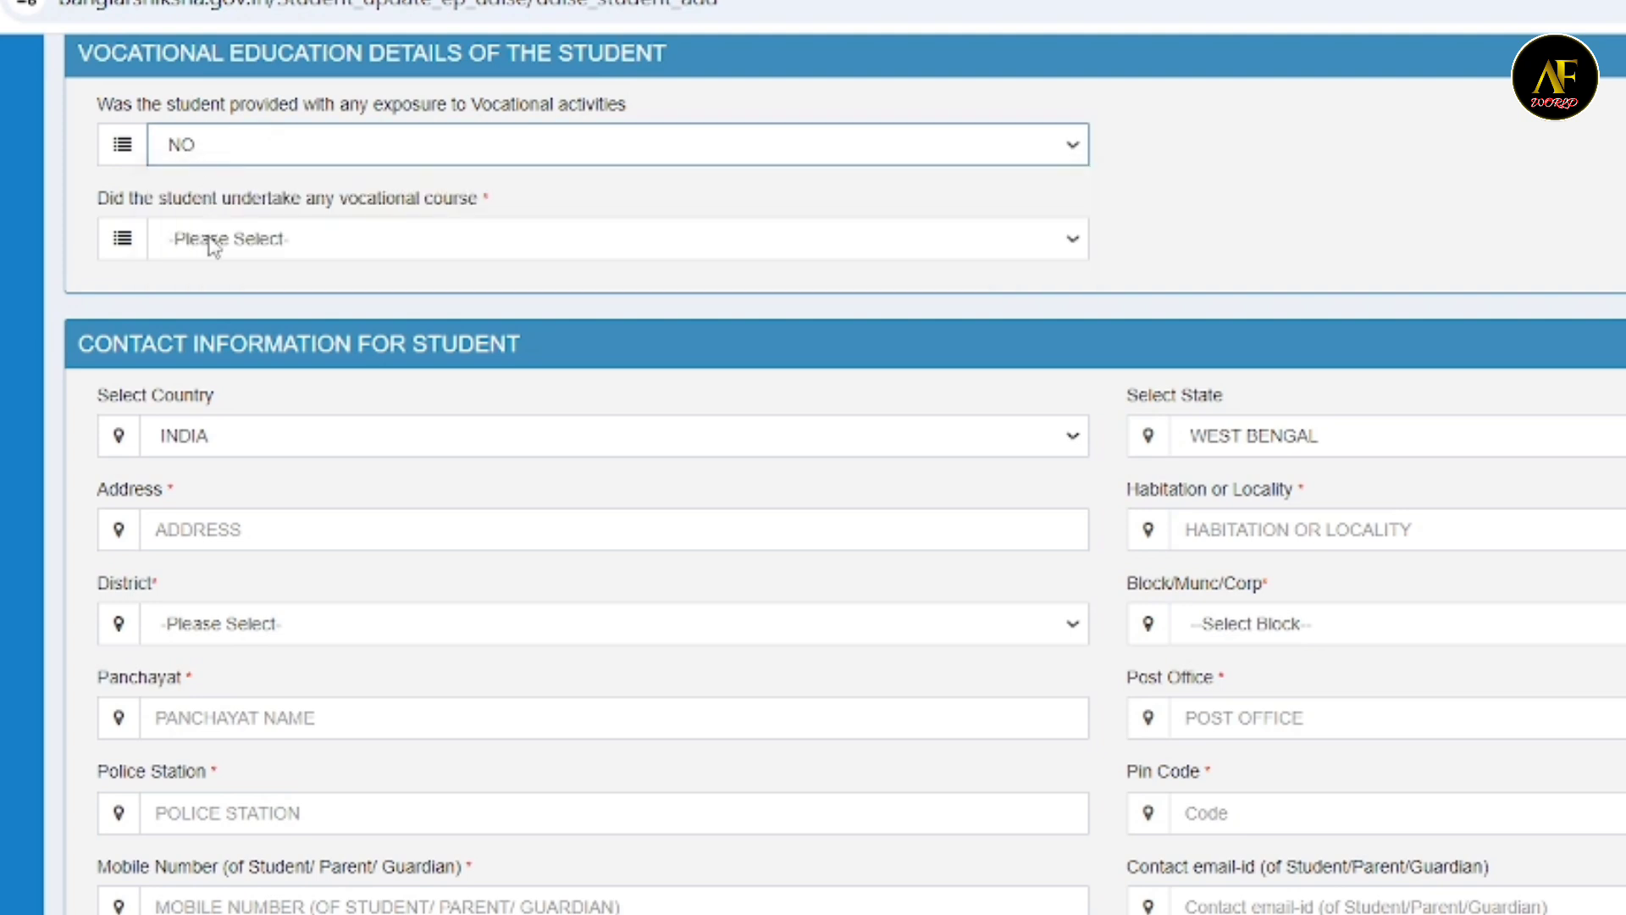
click(300, 247)
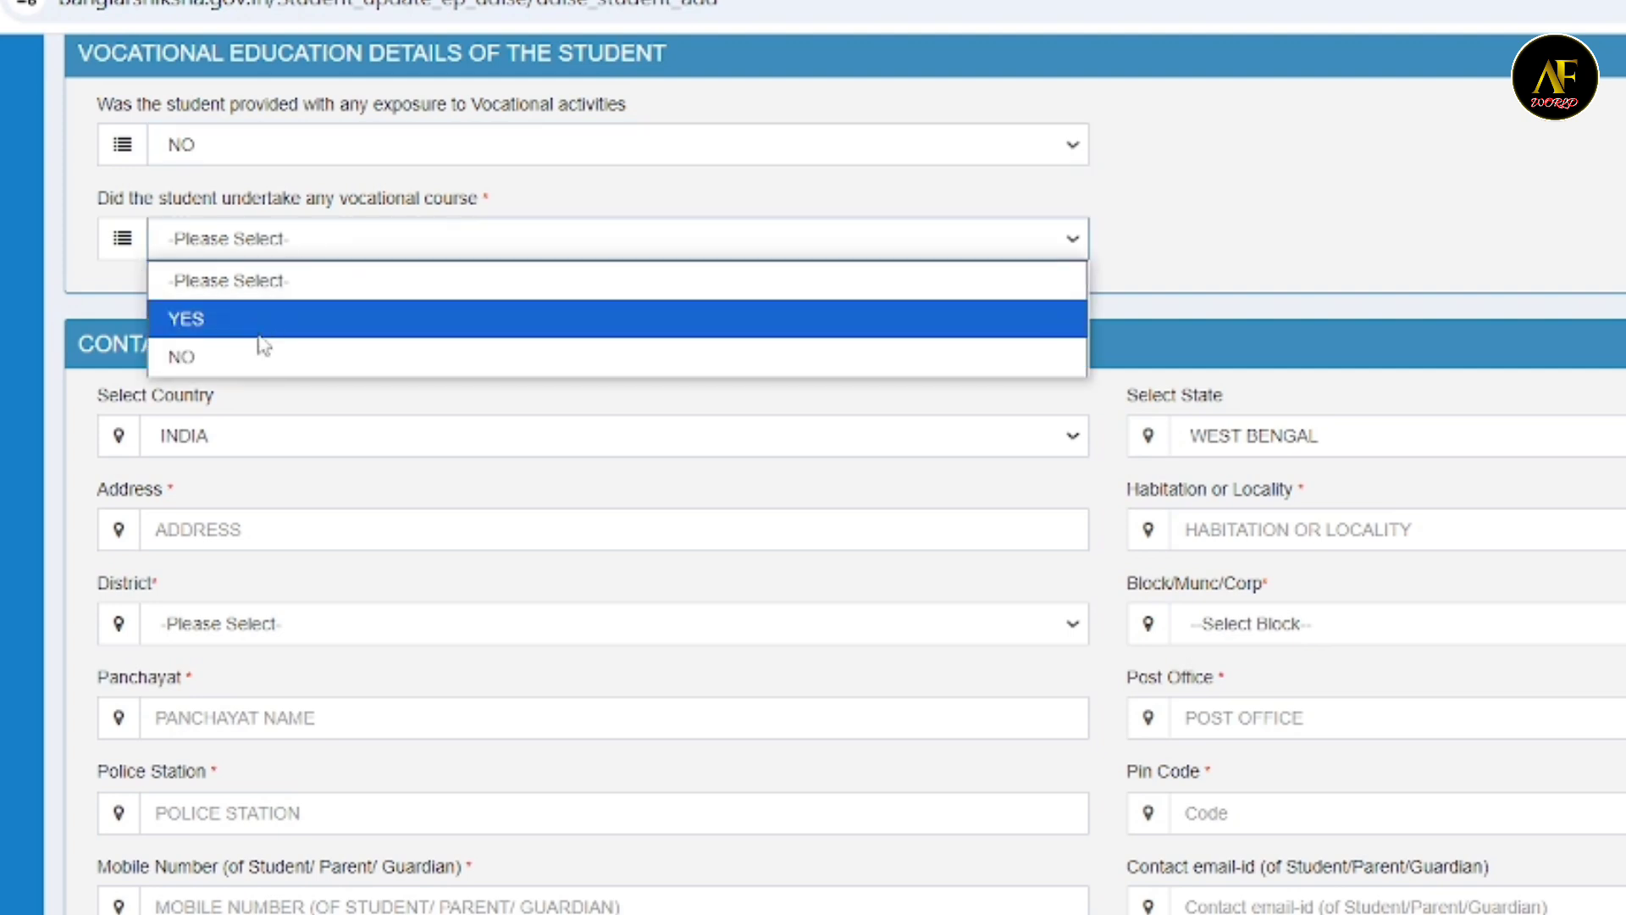
click(255, 355)
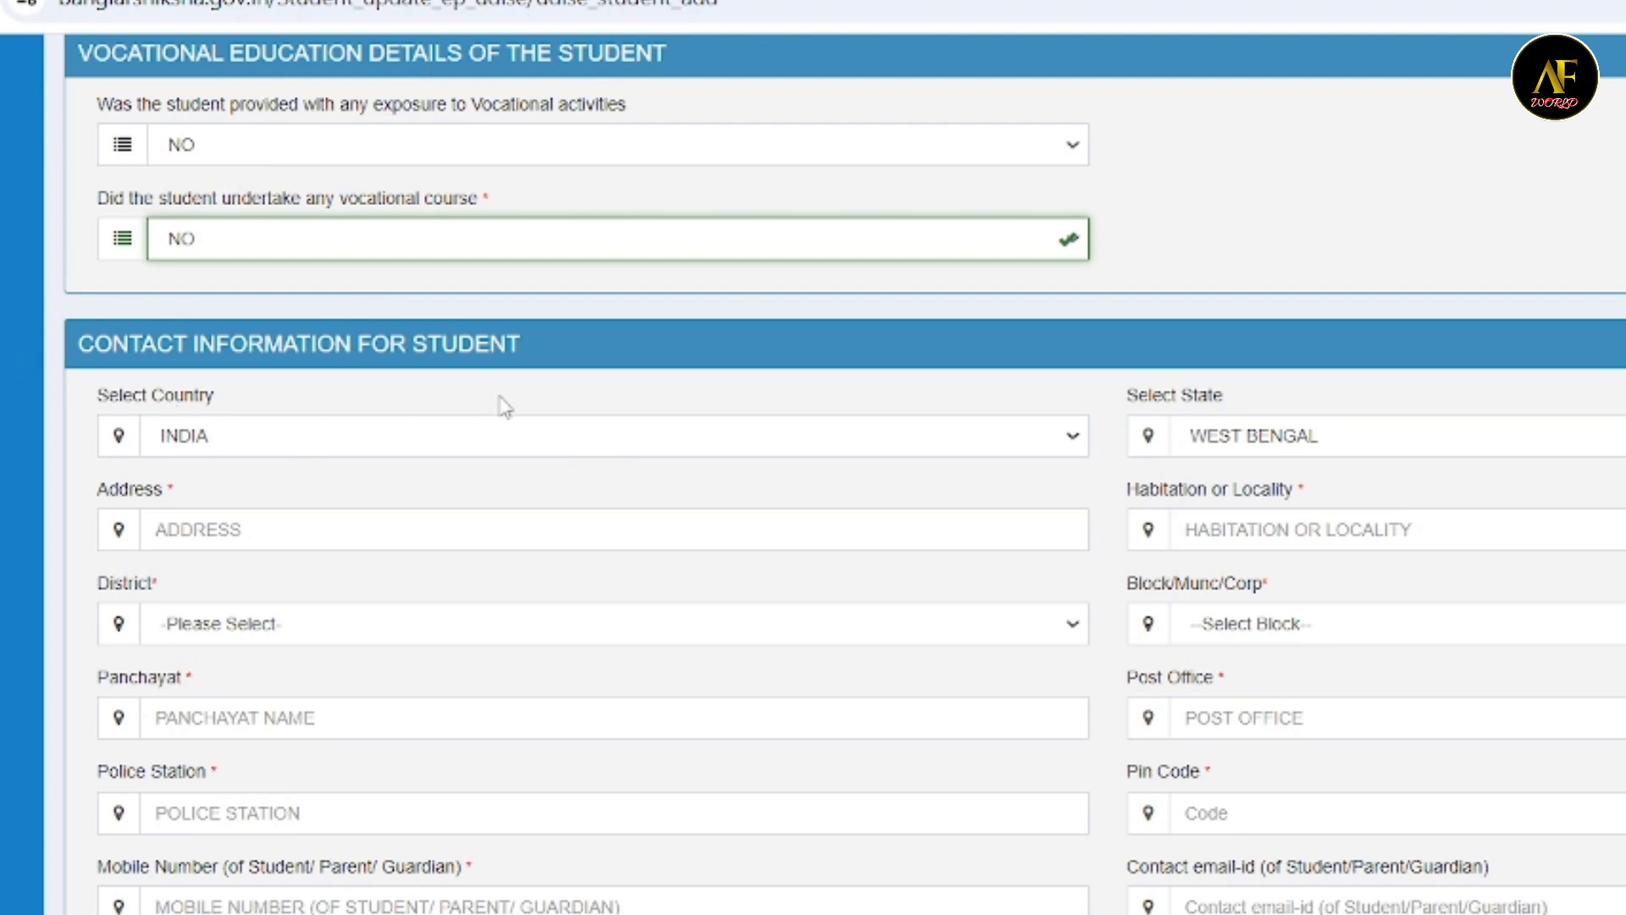
- In the student's contact information, choose INDIA as the country and keep WEST BENGAL as the state
click(221, 441)
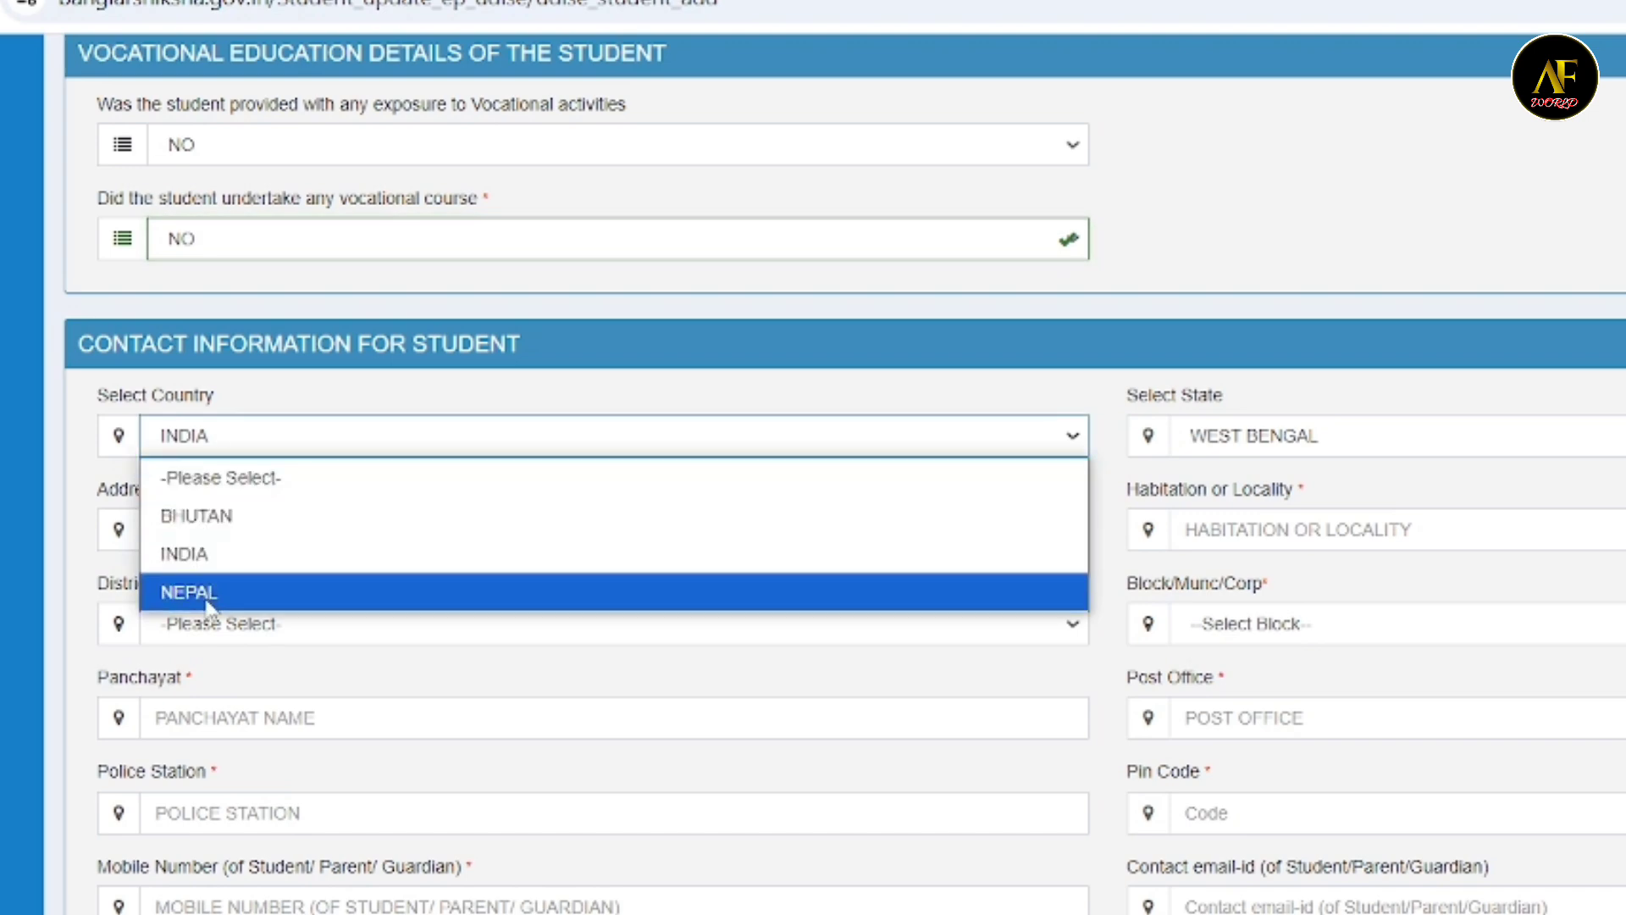
click(234, 559)
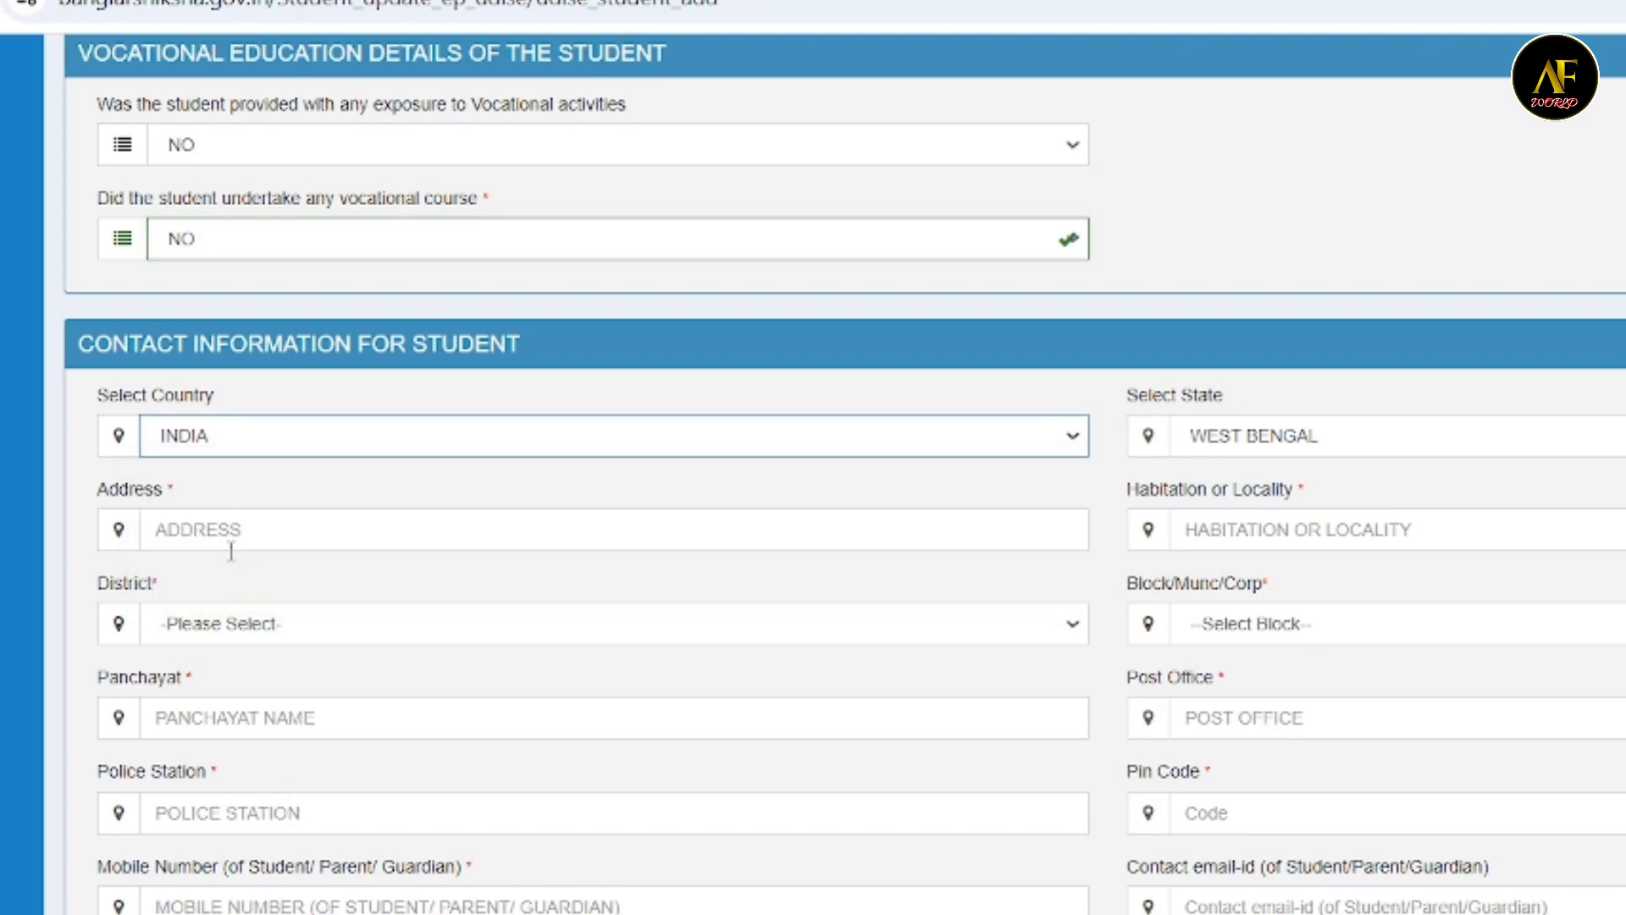
click(1342, 441)
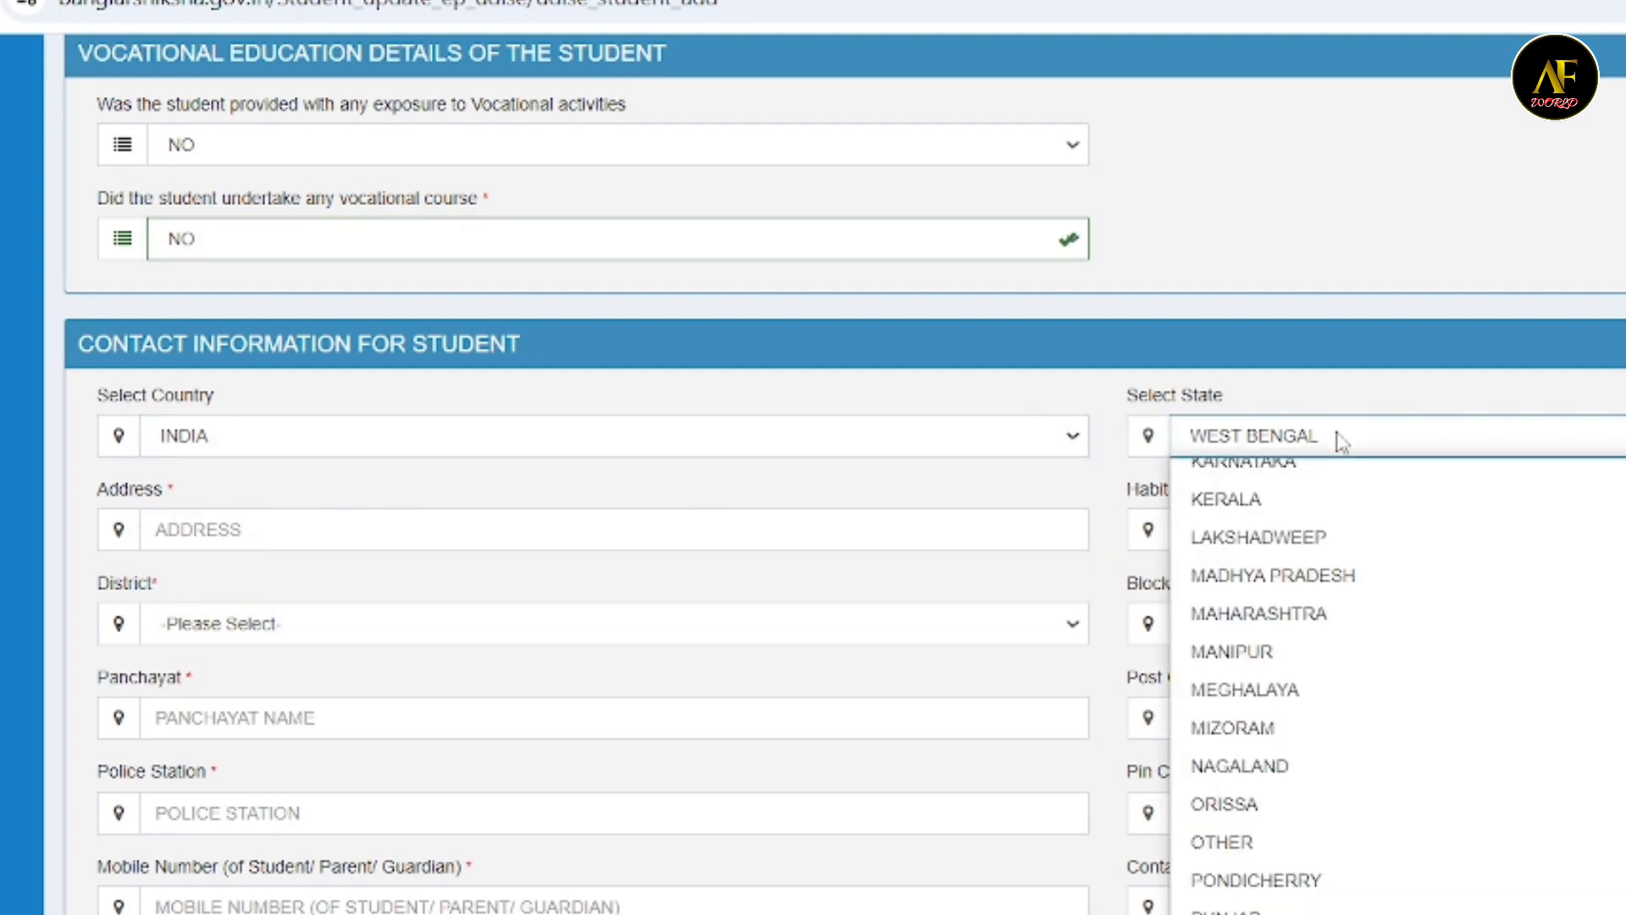
click(1342, 441)
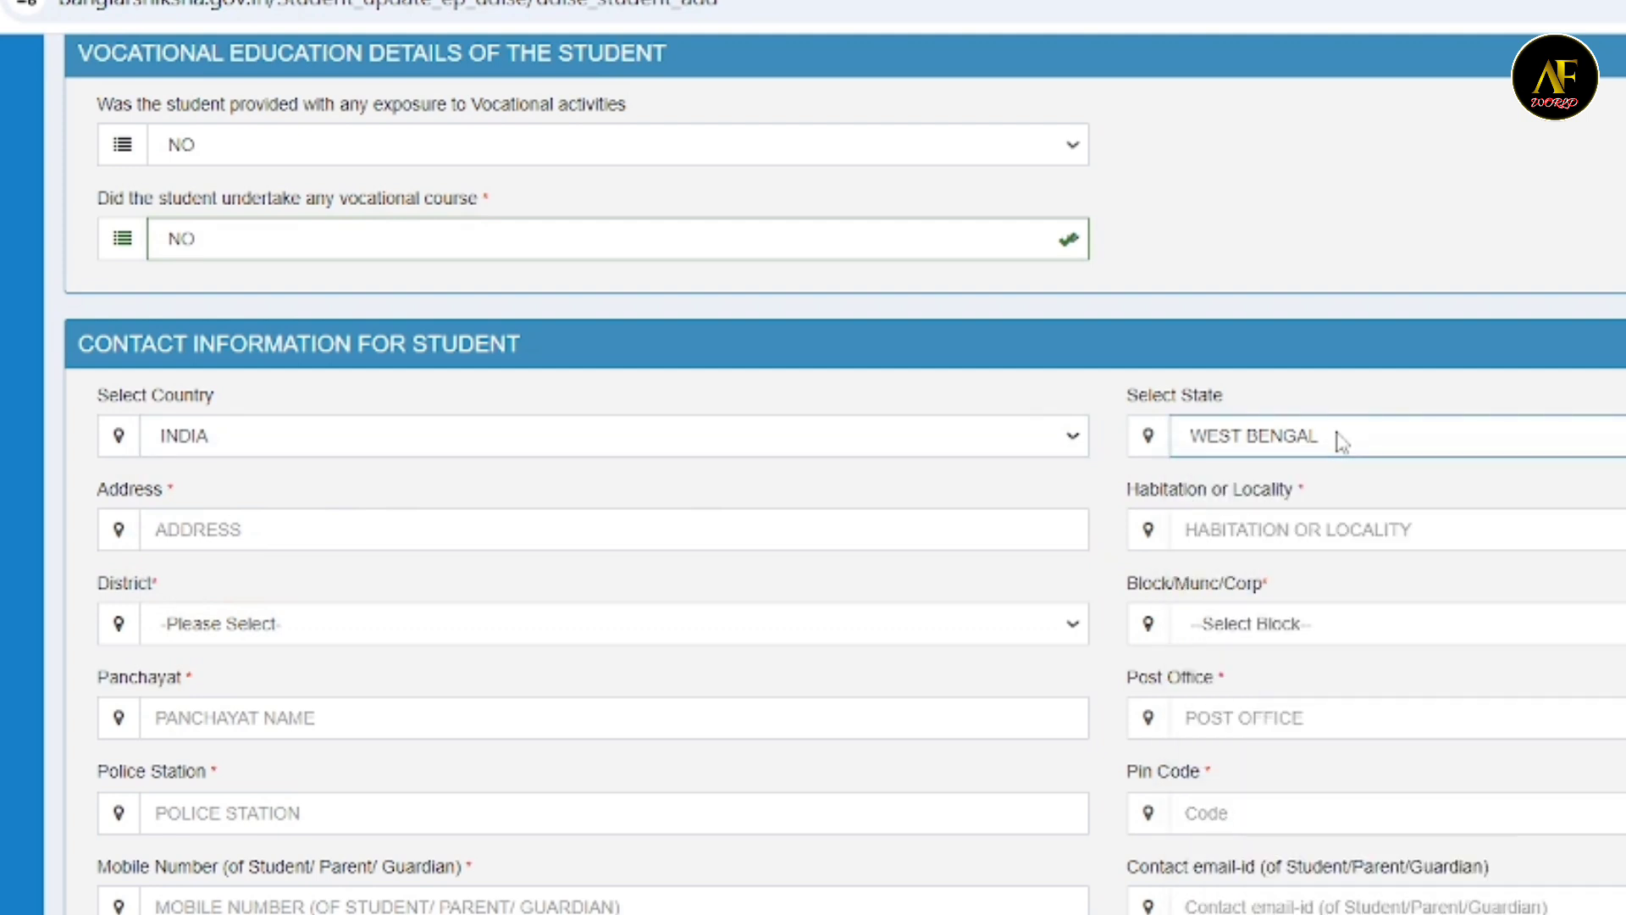
- Leave the address and habitation or locality blank and choose HOOGHLY as the student's district
click(195, 520)
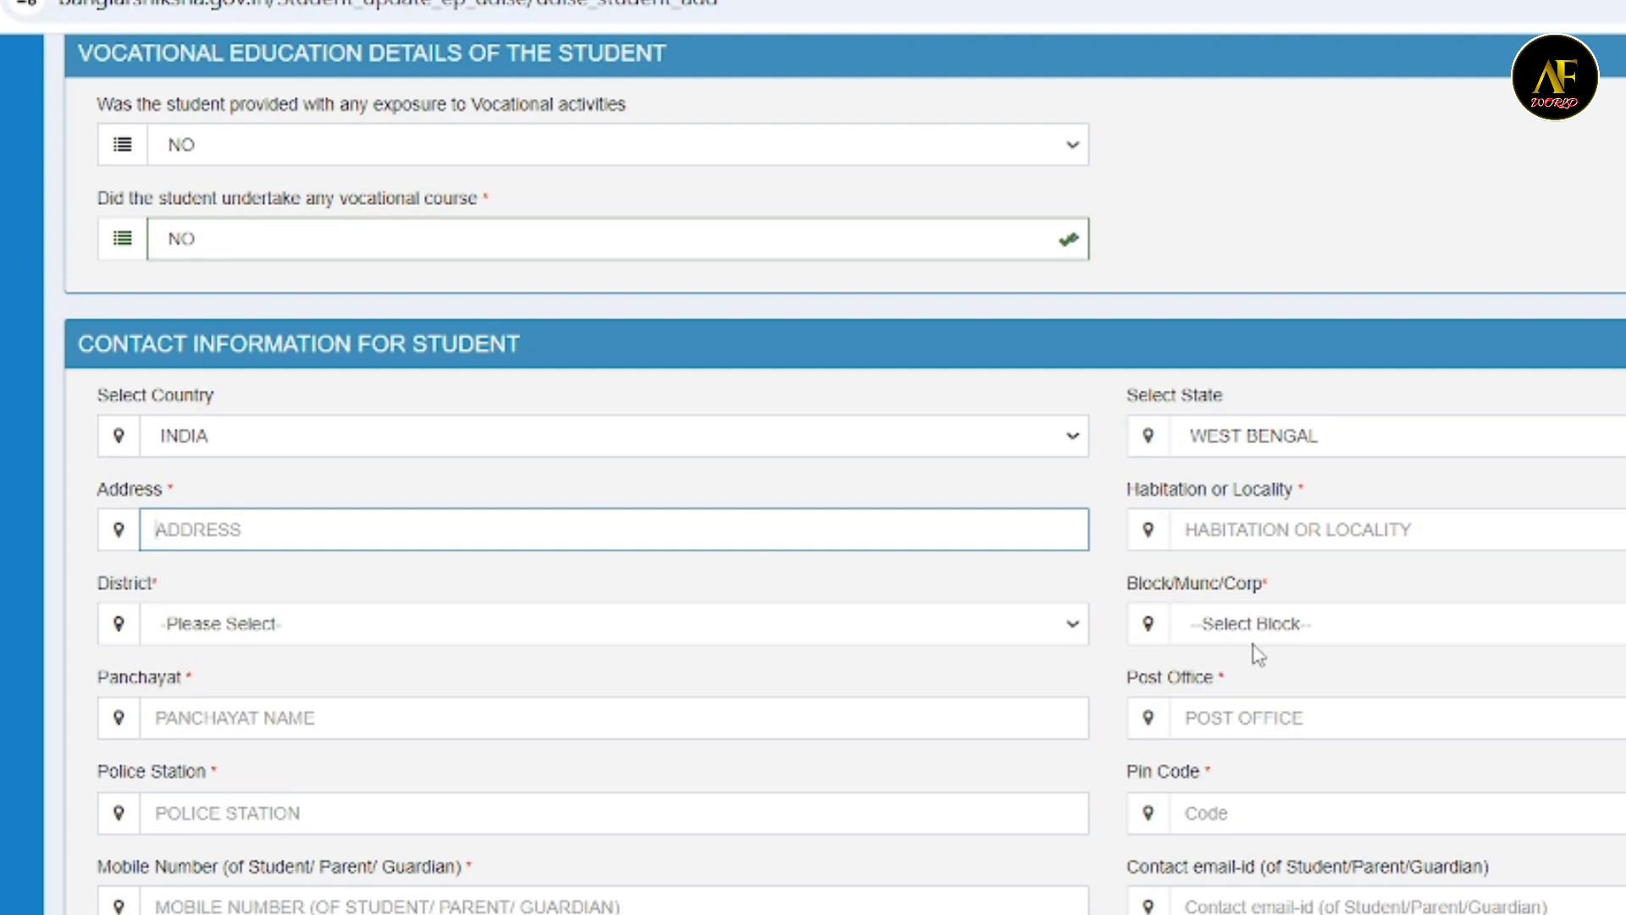
click(1318, 524)
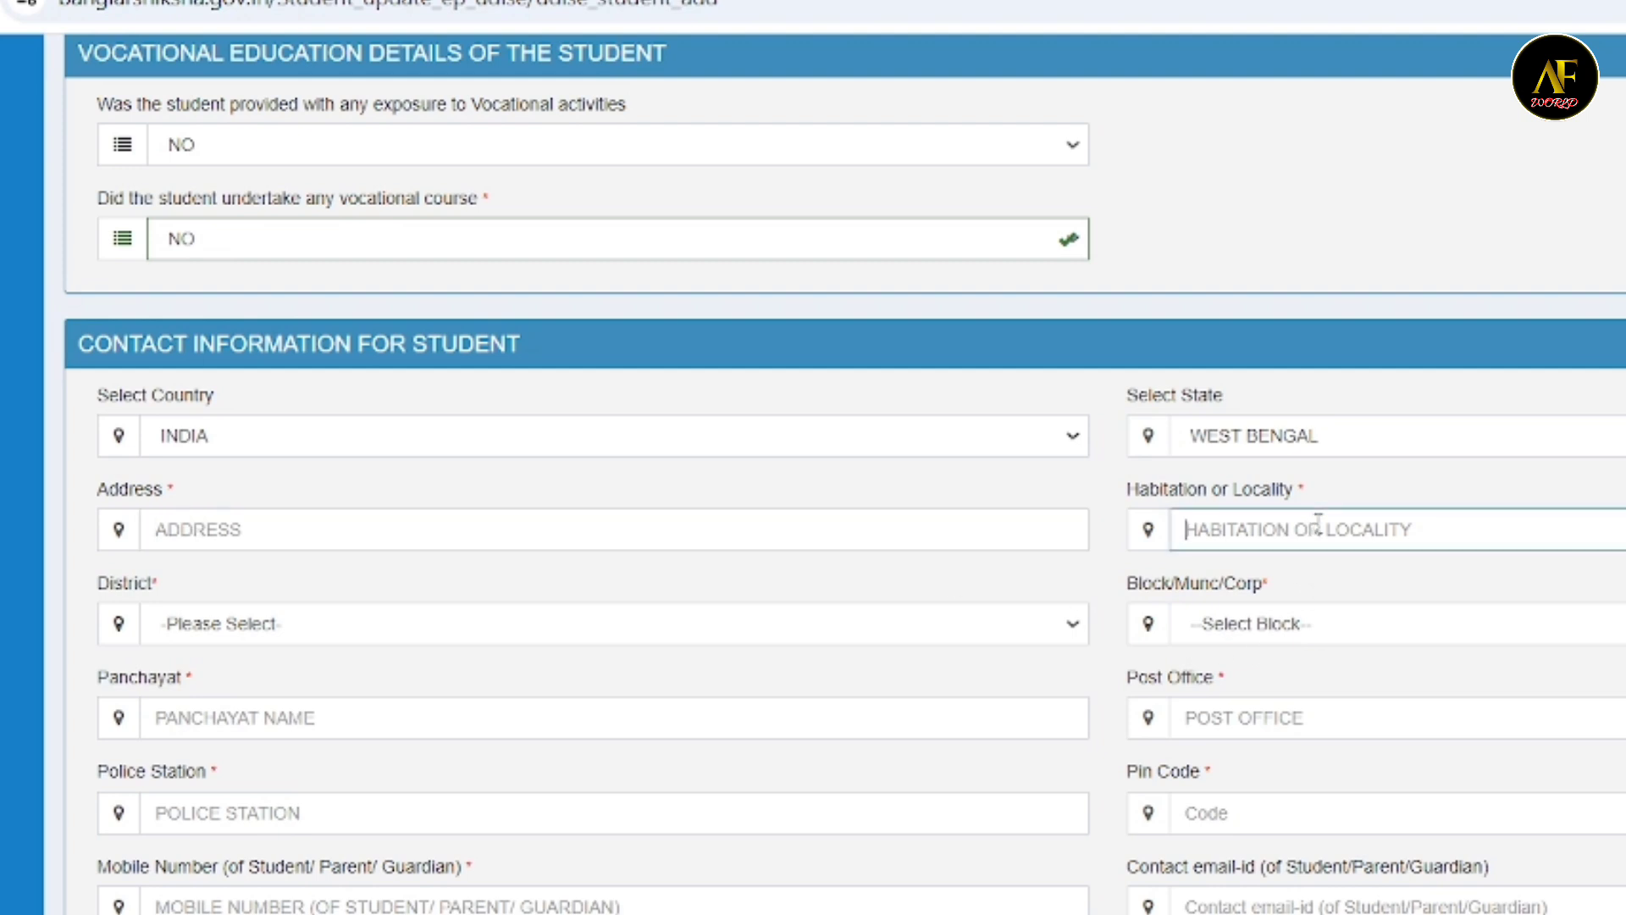
click(202, 635)
scroll(390, 223, down, 1)
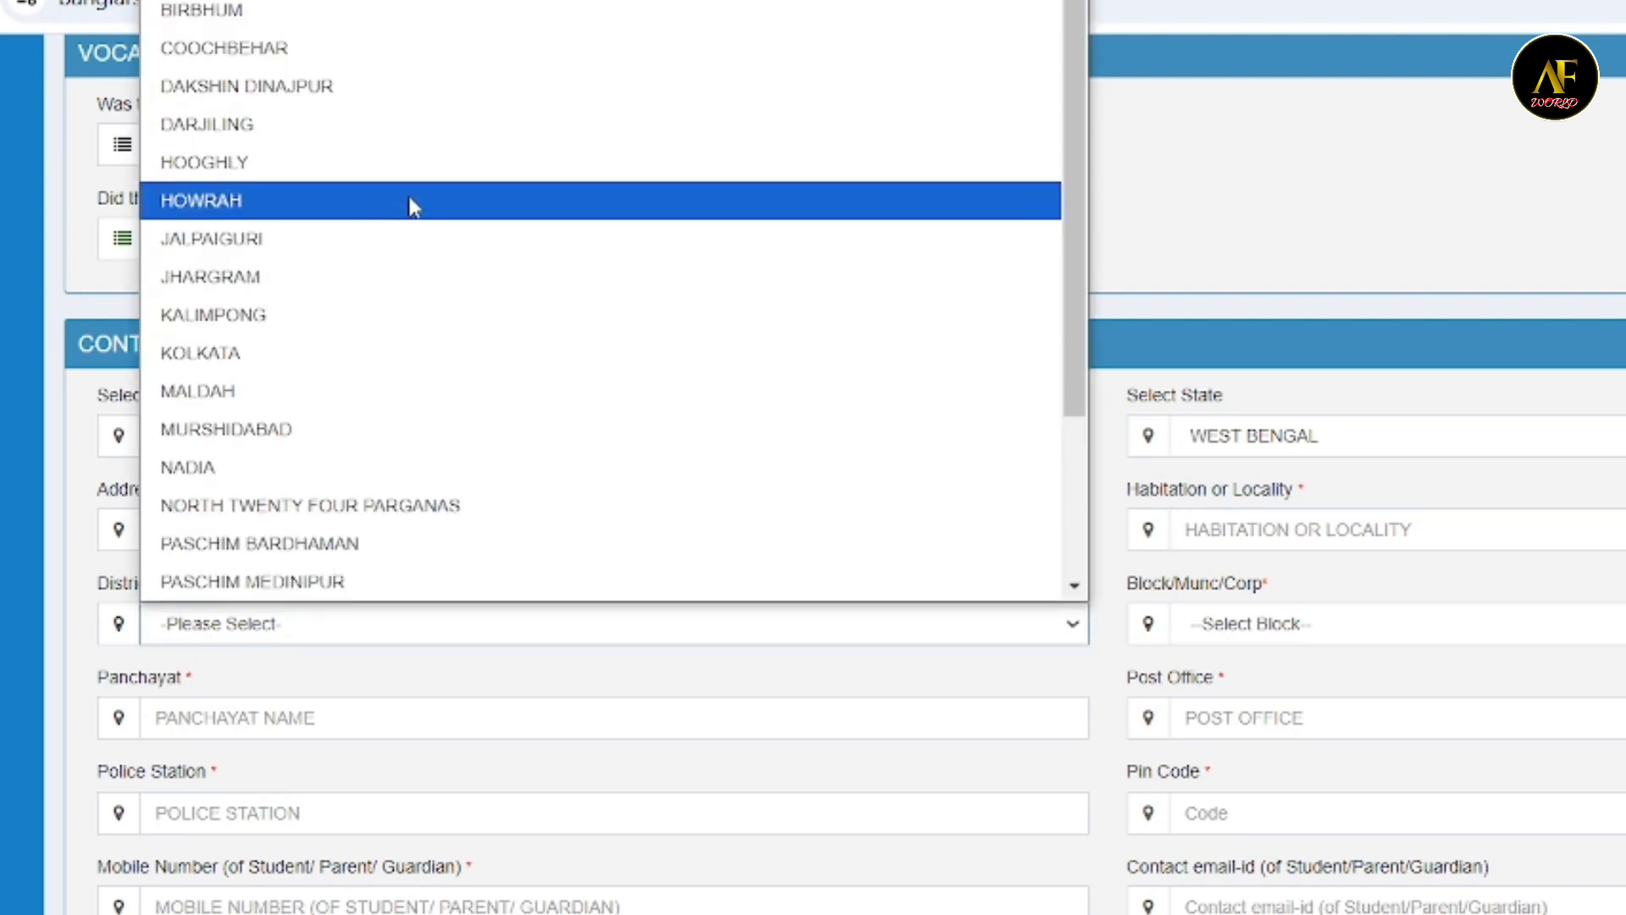
click(432, 165)
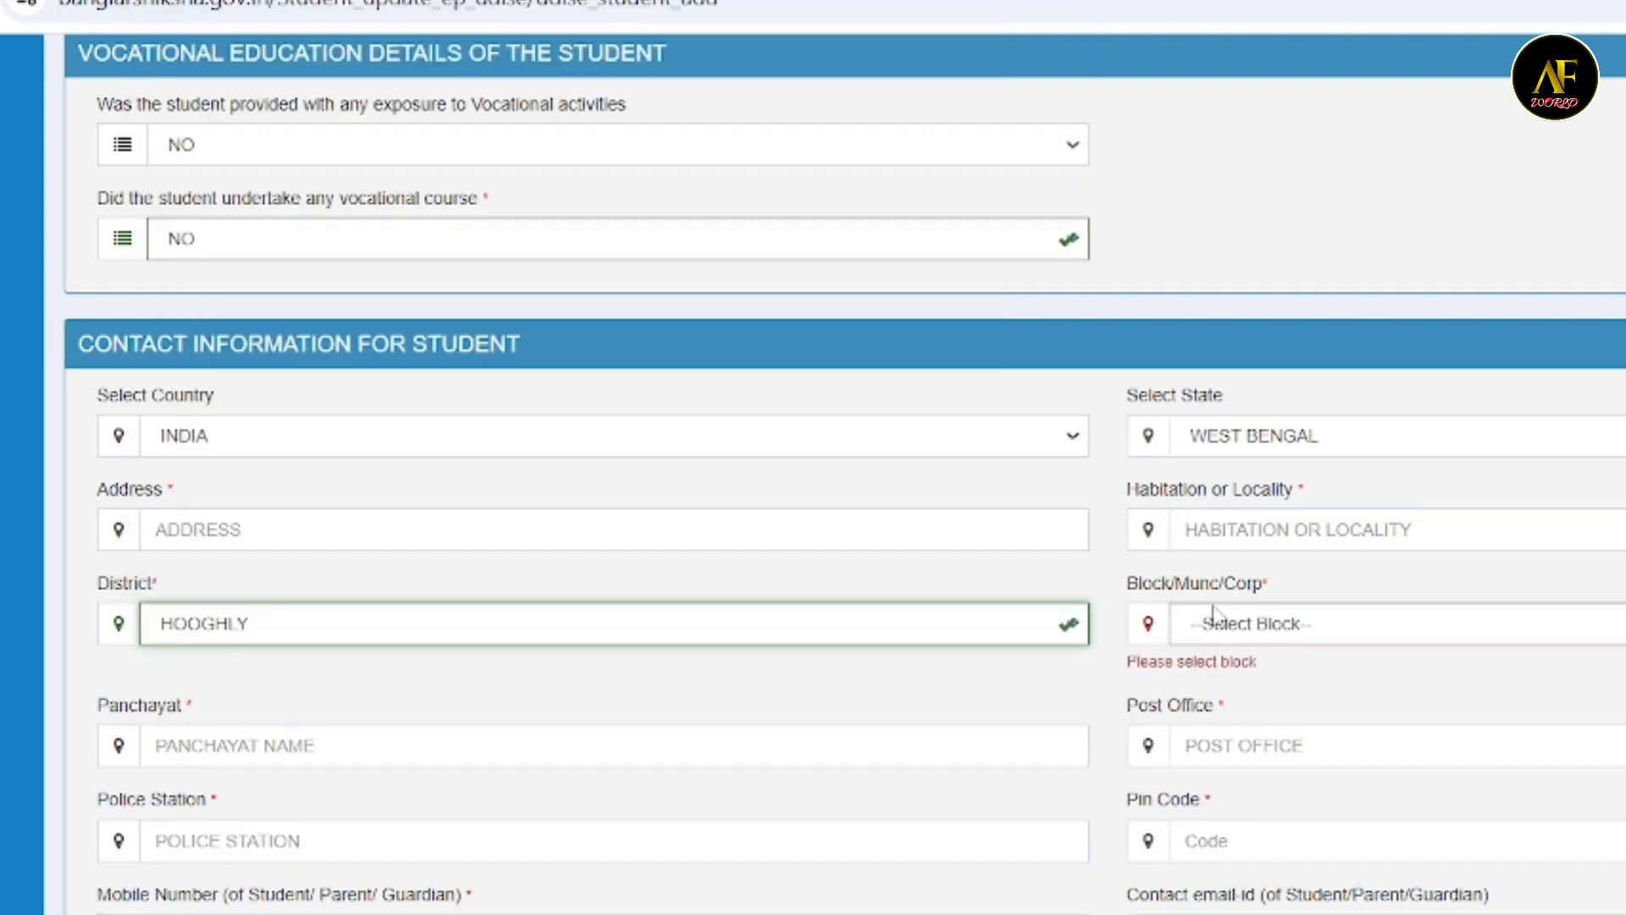
- Choose BHADRESWAR MUNICIPALITY as the block, municipality or corporation in the student's contact information
click(1318, 626)
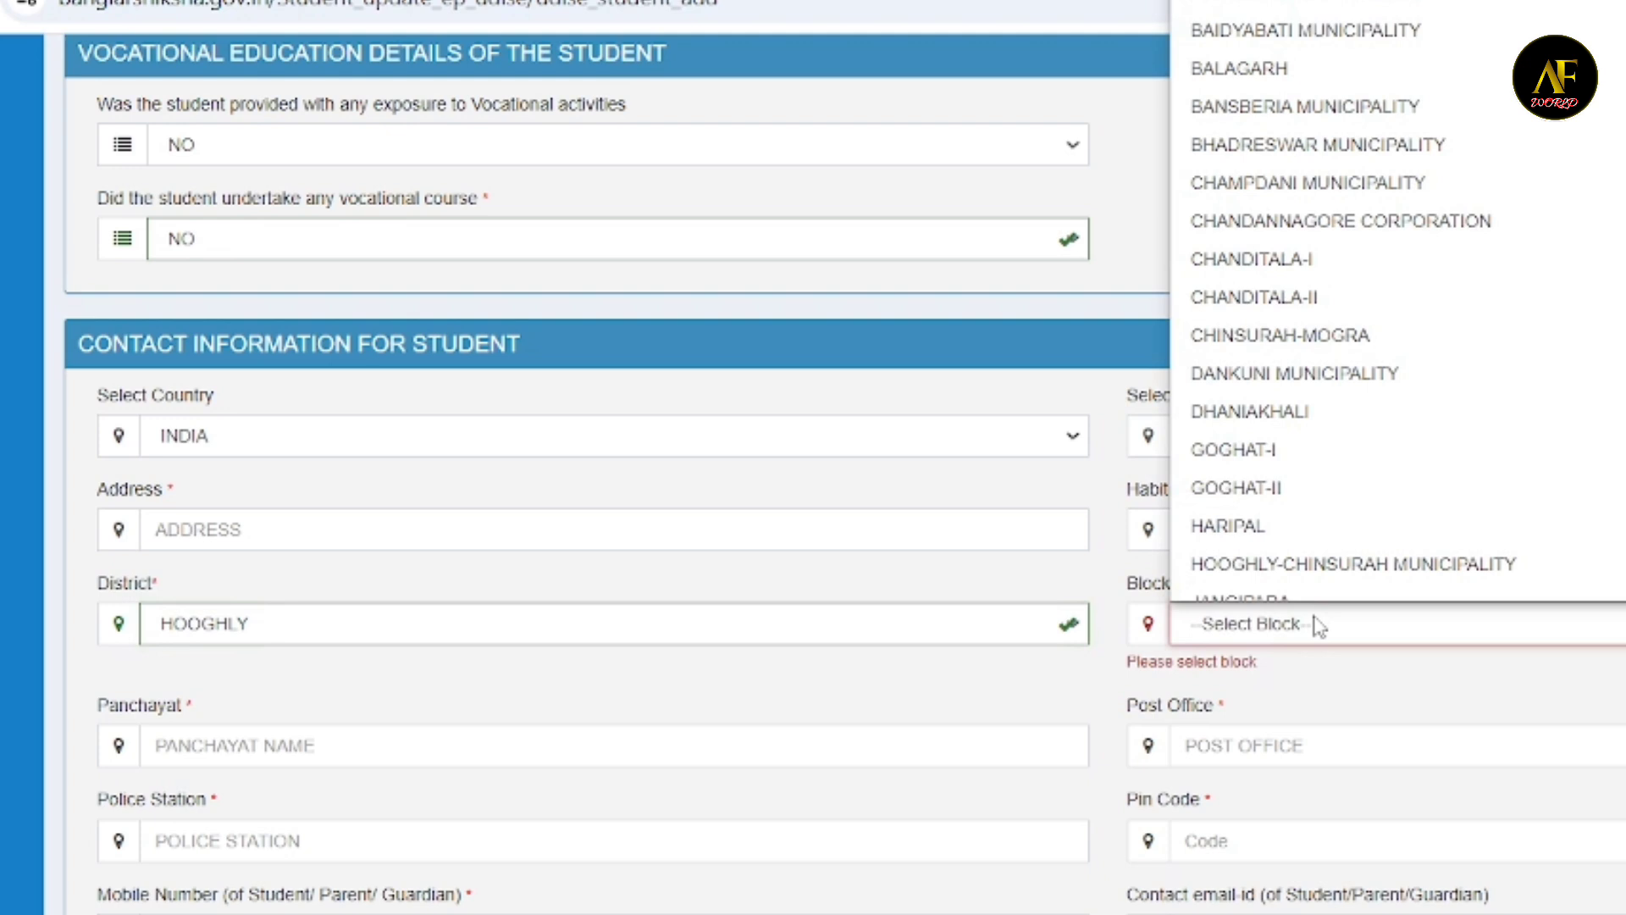
scroll(1213, 389, down, 1)
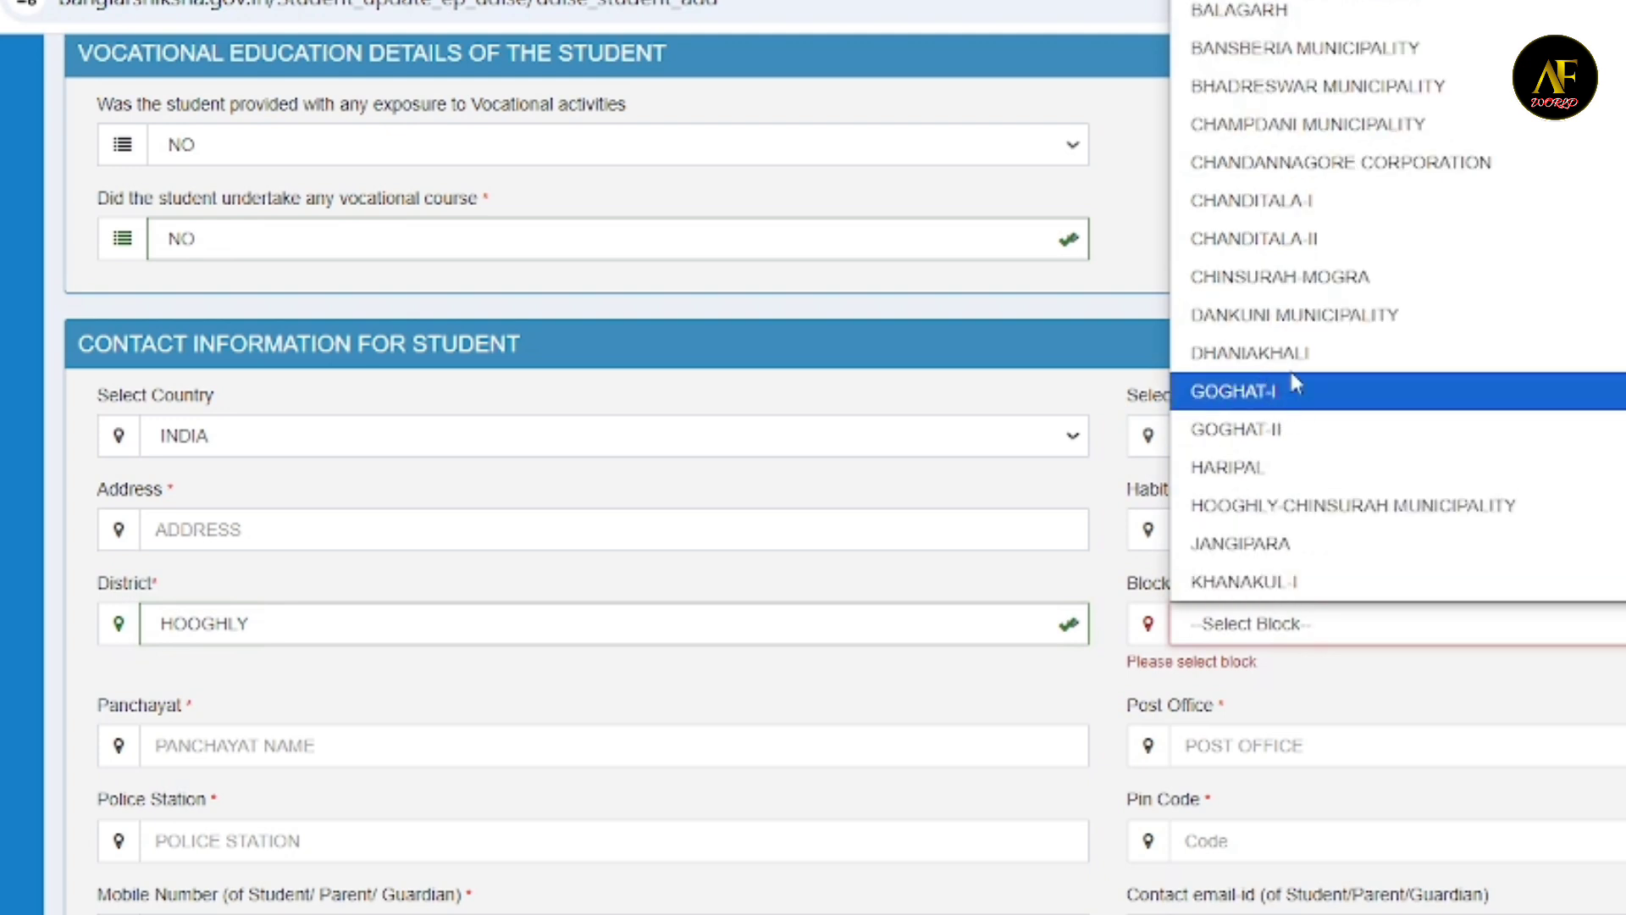
click(1555, 86)
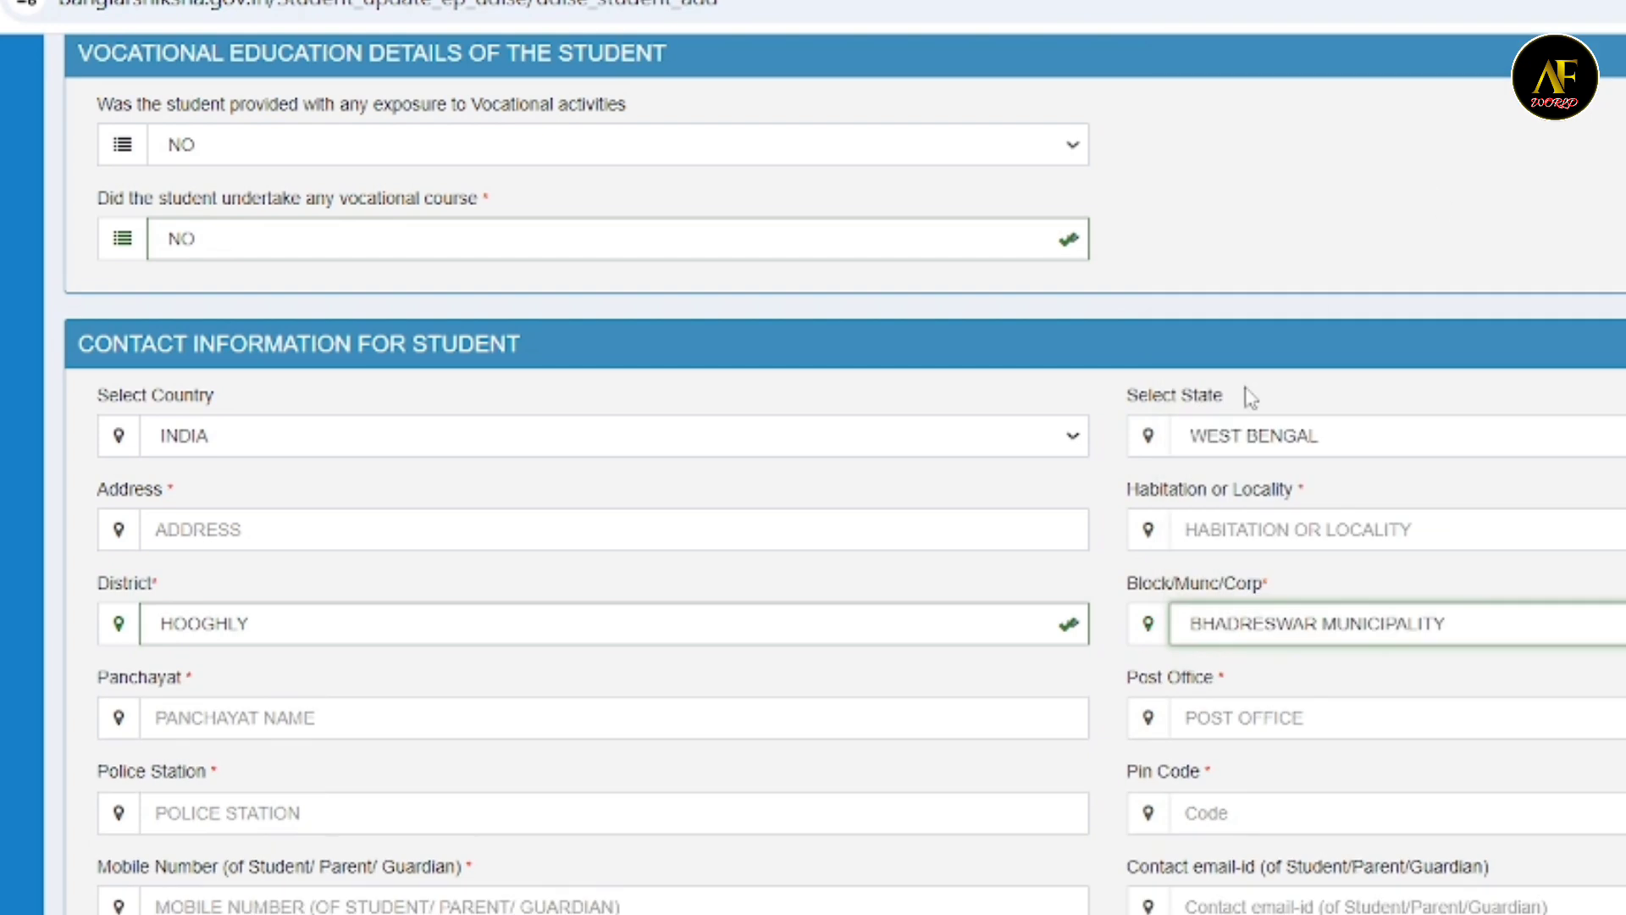
- Go through the student's panchayat, post office, police station and pin code fields, leaving them blank
click(236, 724)
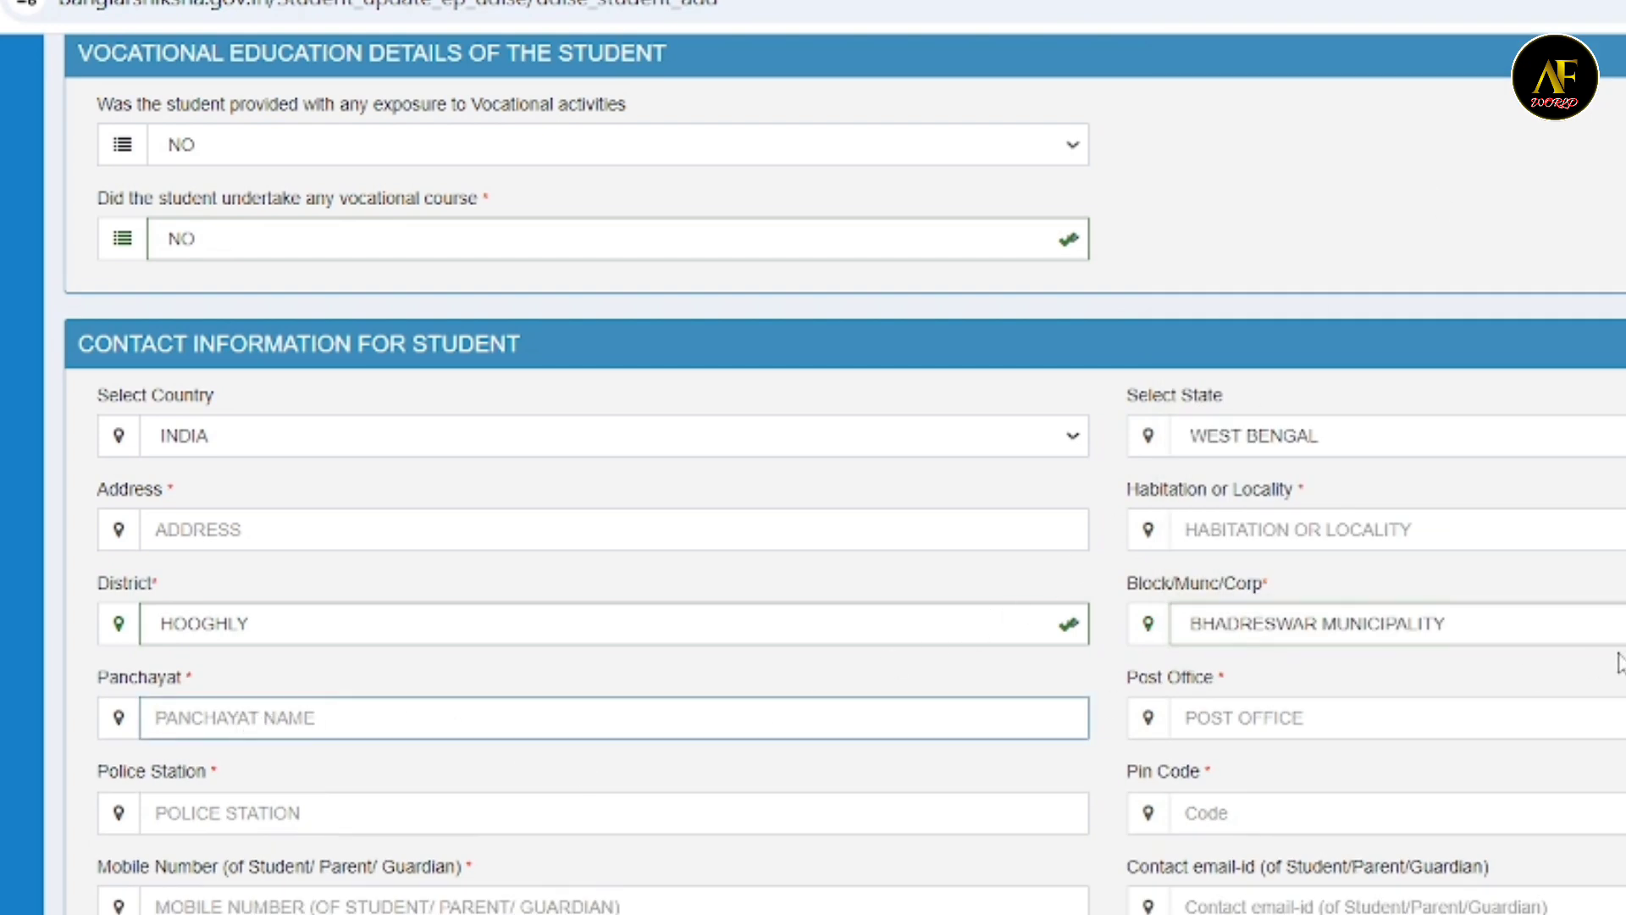
click(1270, 706)
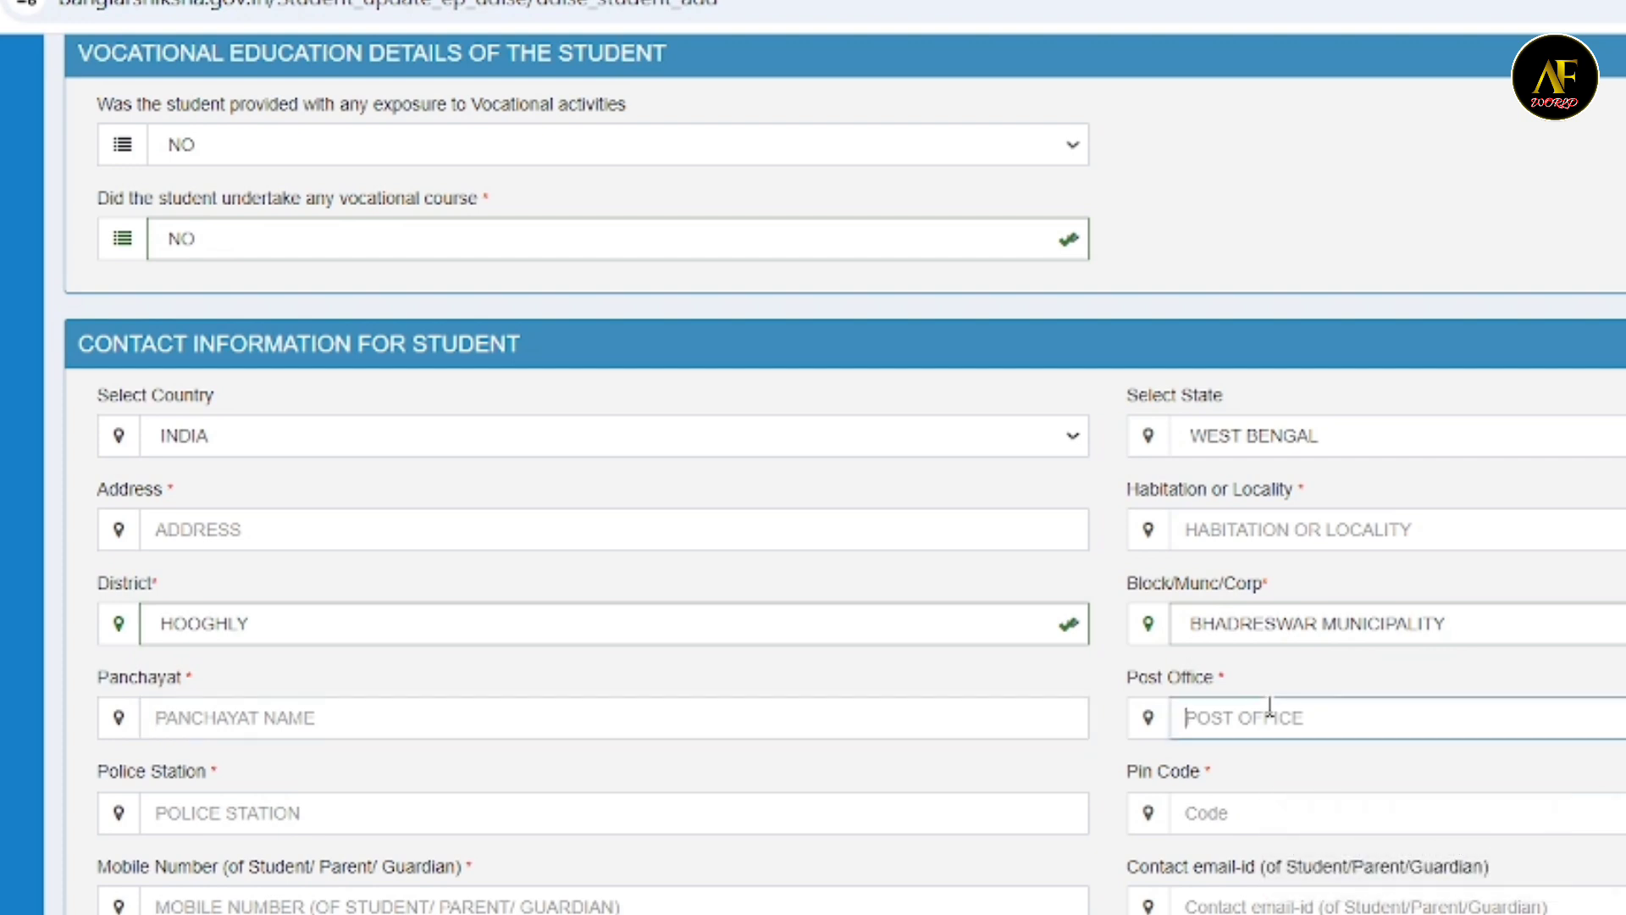
click(282, 815)
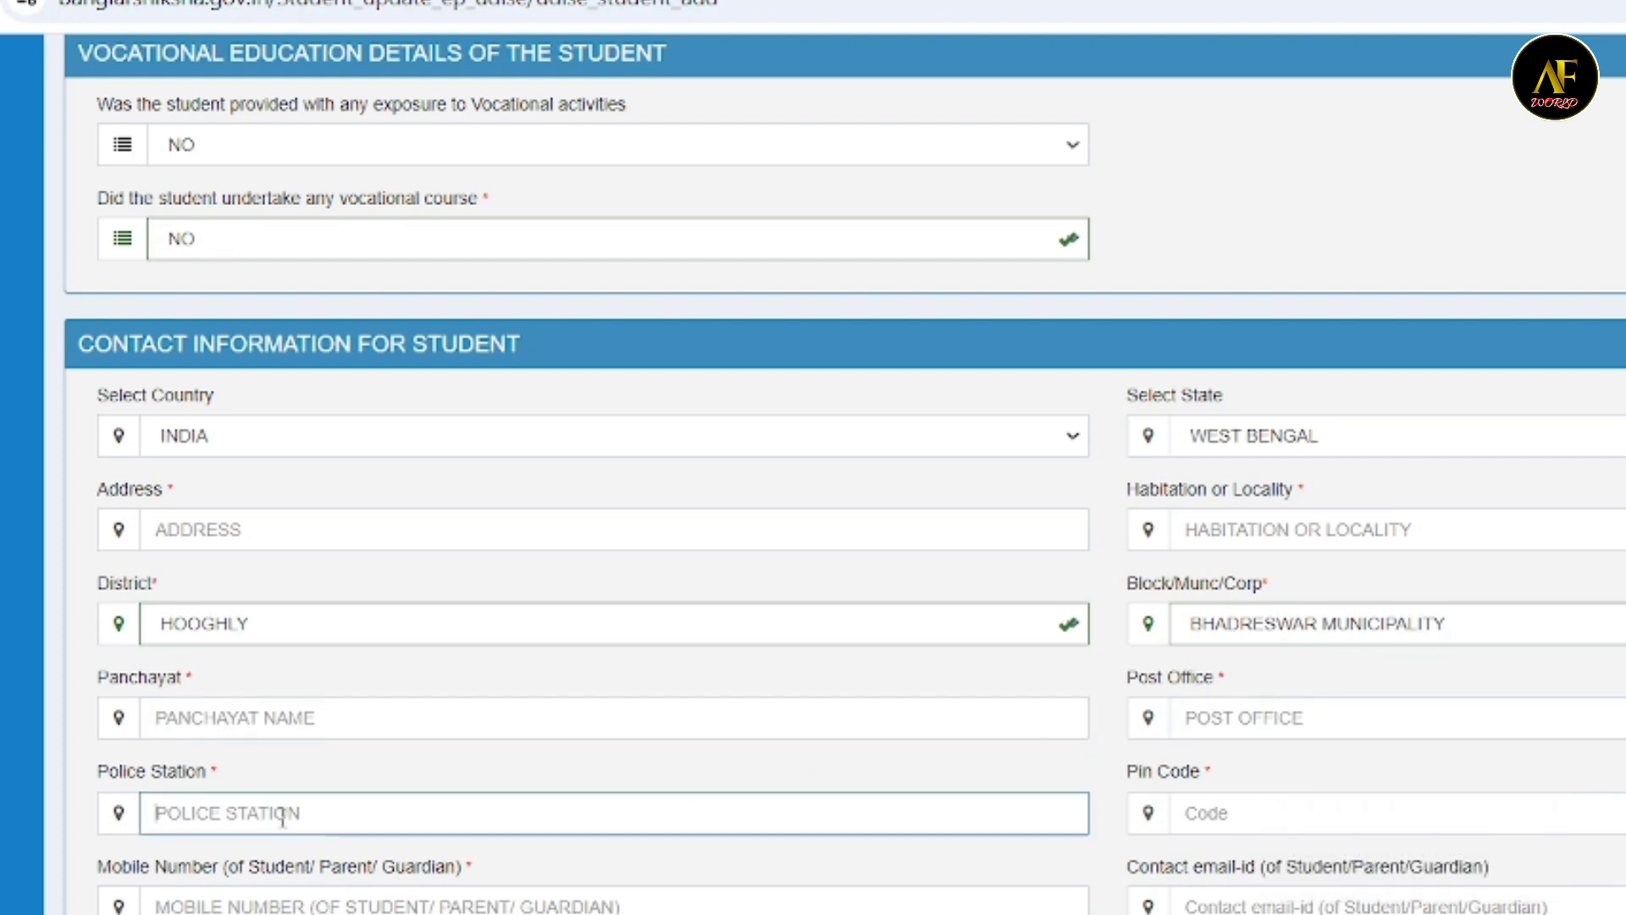
click(1263, 813)
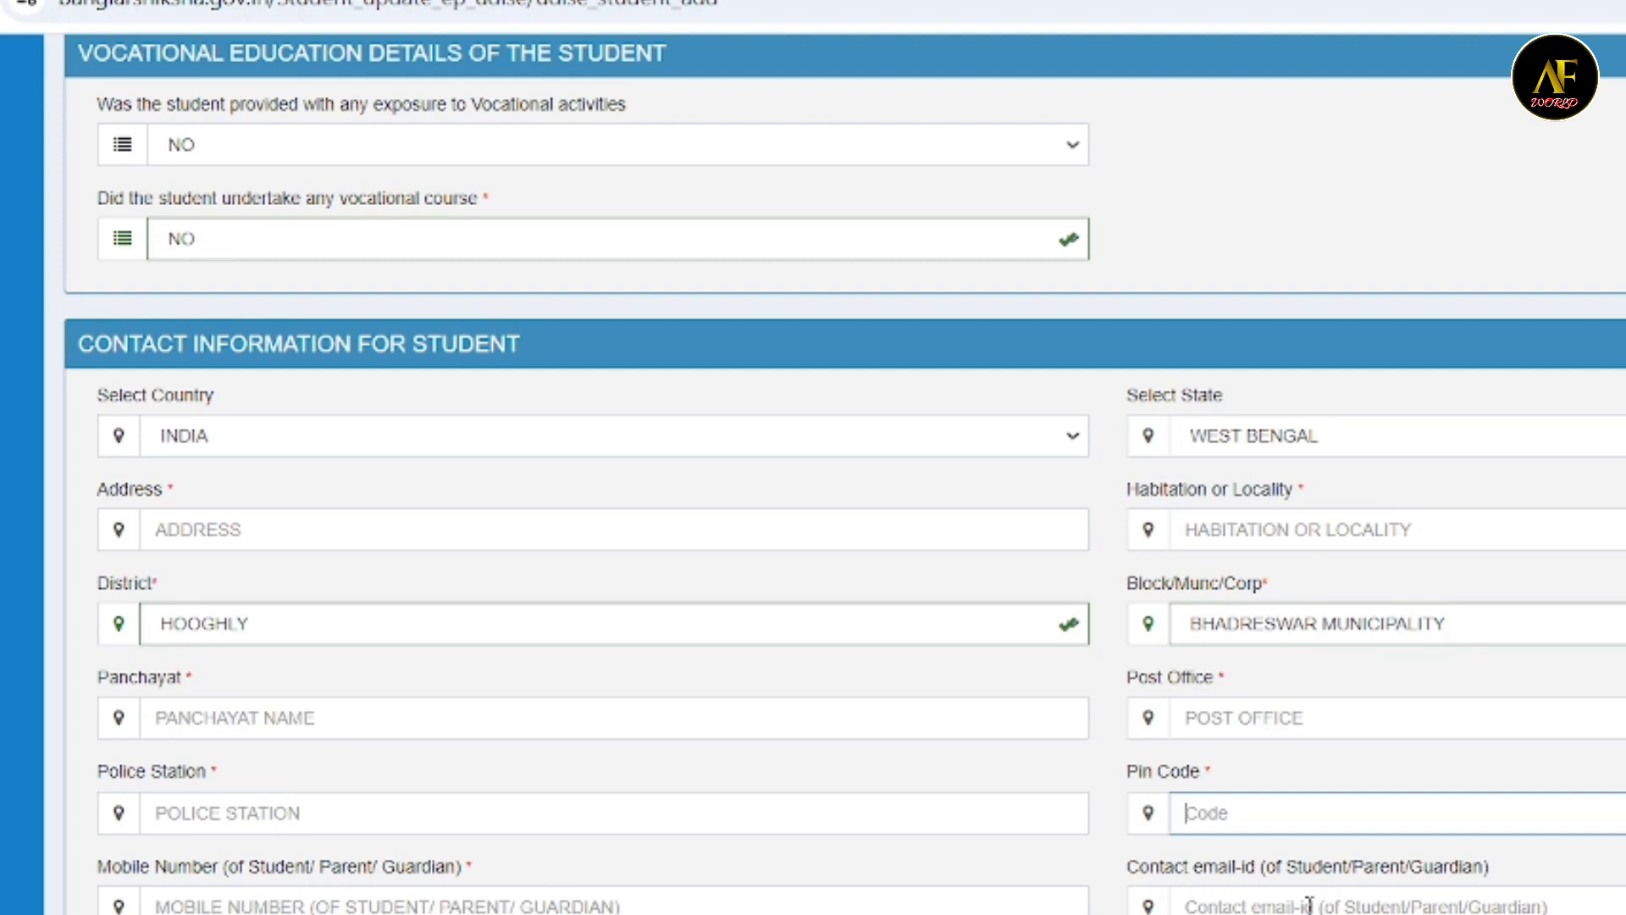
- Look at the bank name and branch name choices in the bank details, leaving both unselected
scroll(1309, 905, down, 4)
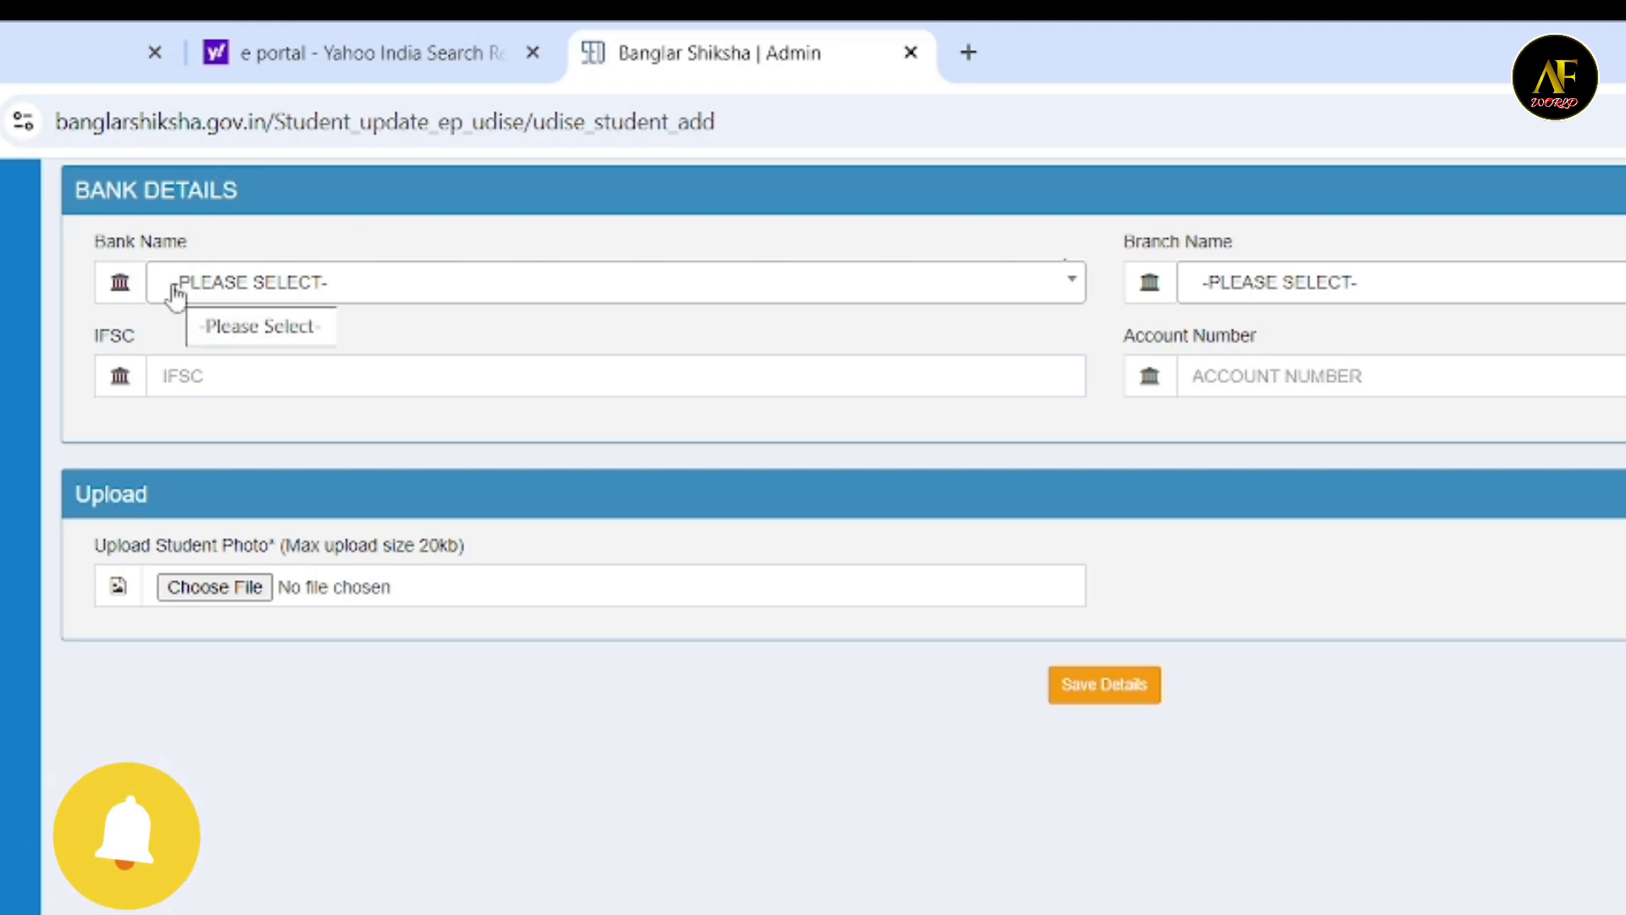
click(225, 288)
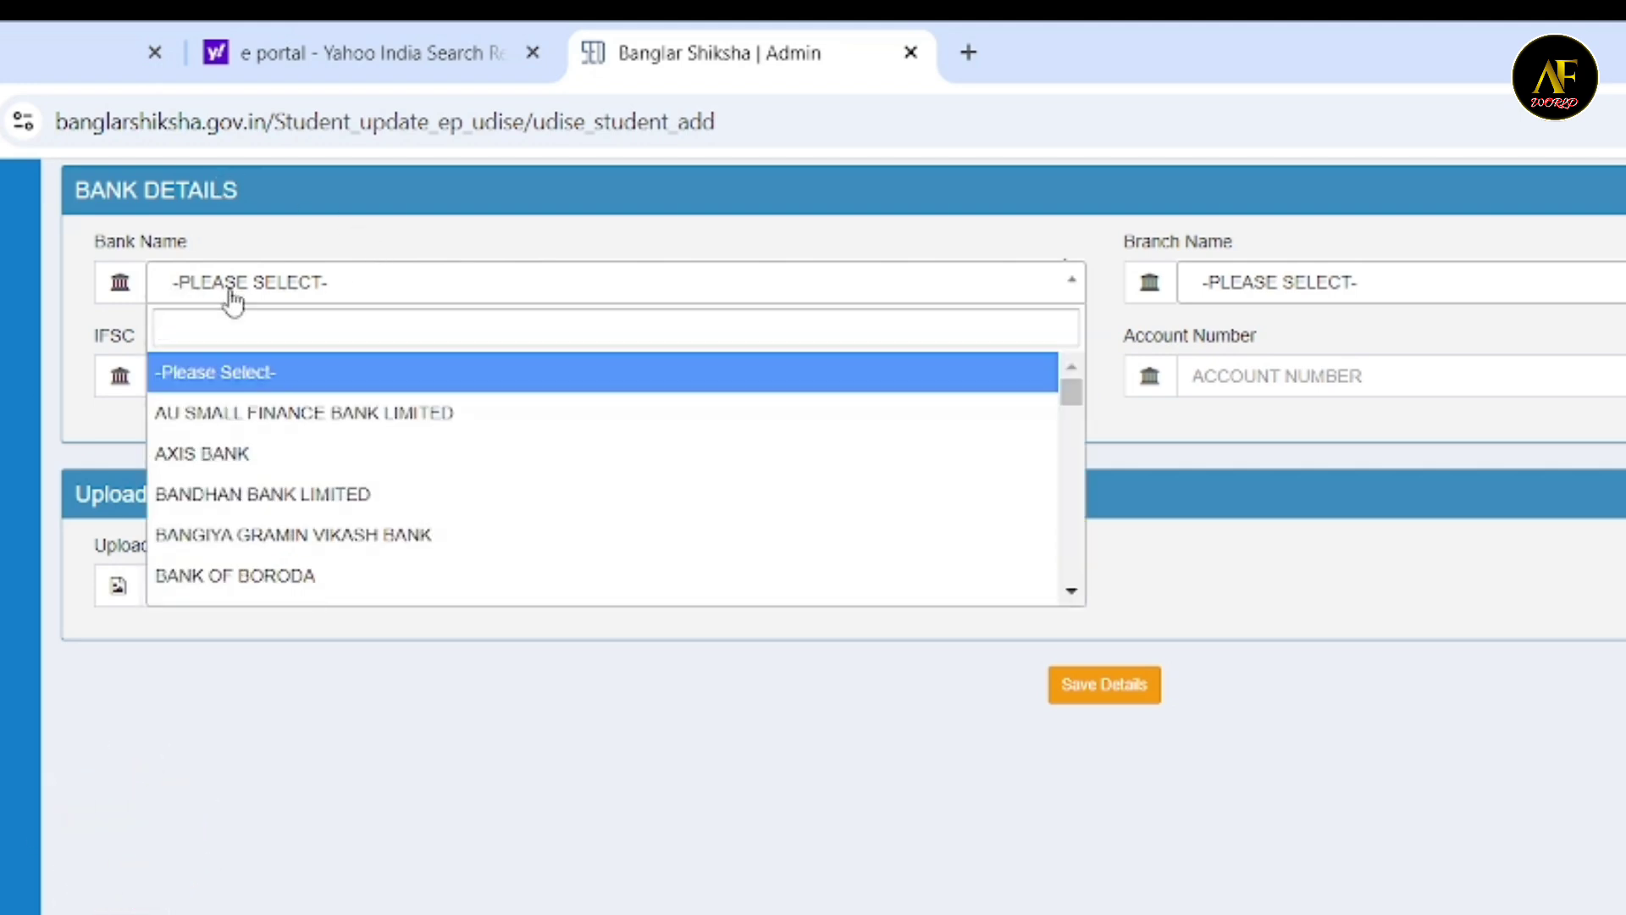
click(499, 280)
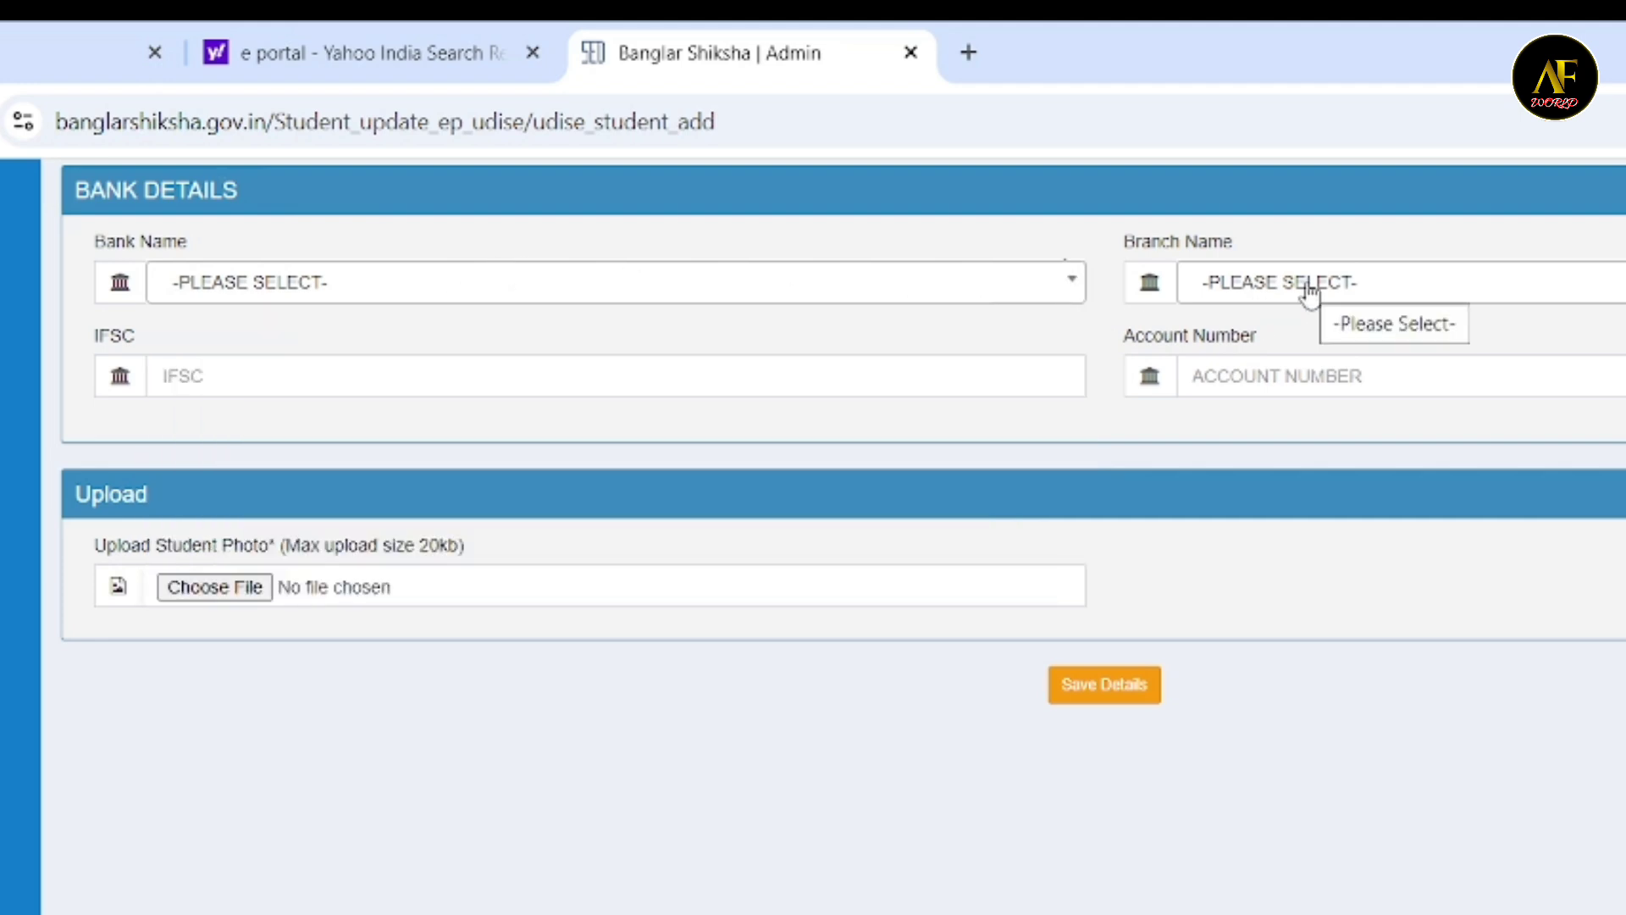
click(1310, 291)
click(1311, 290)
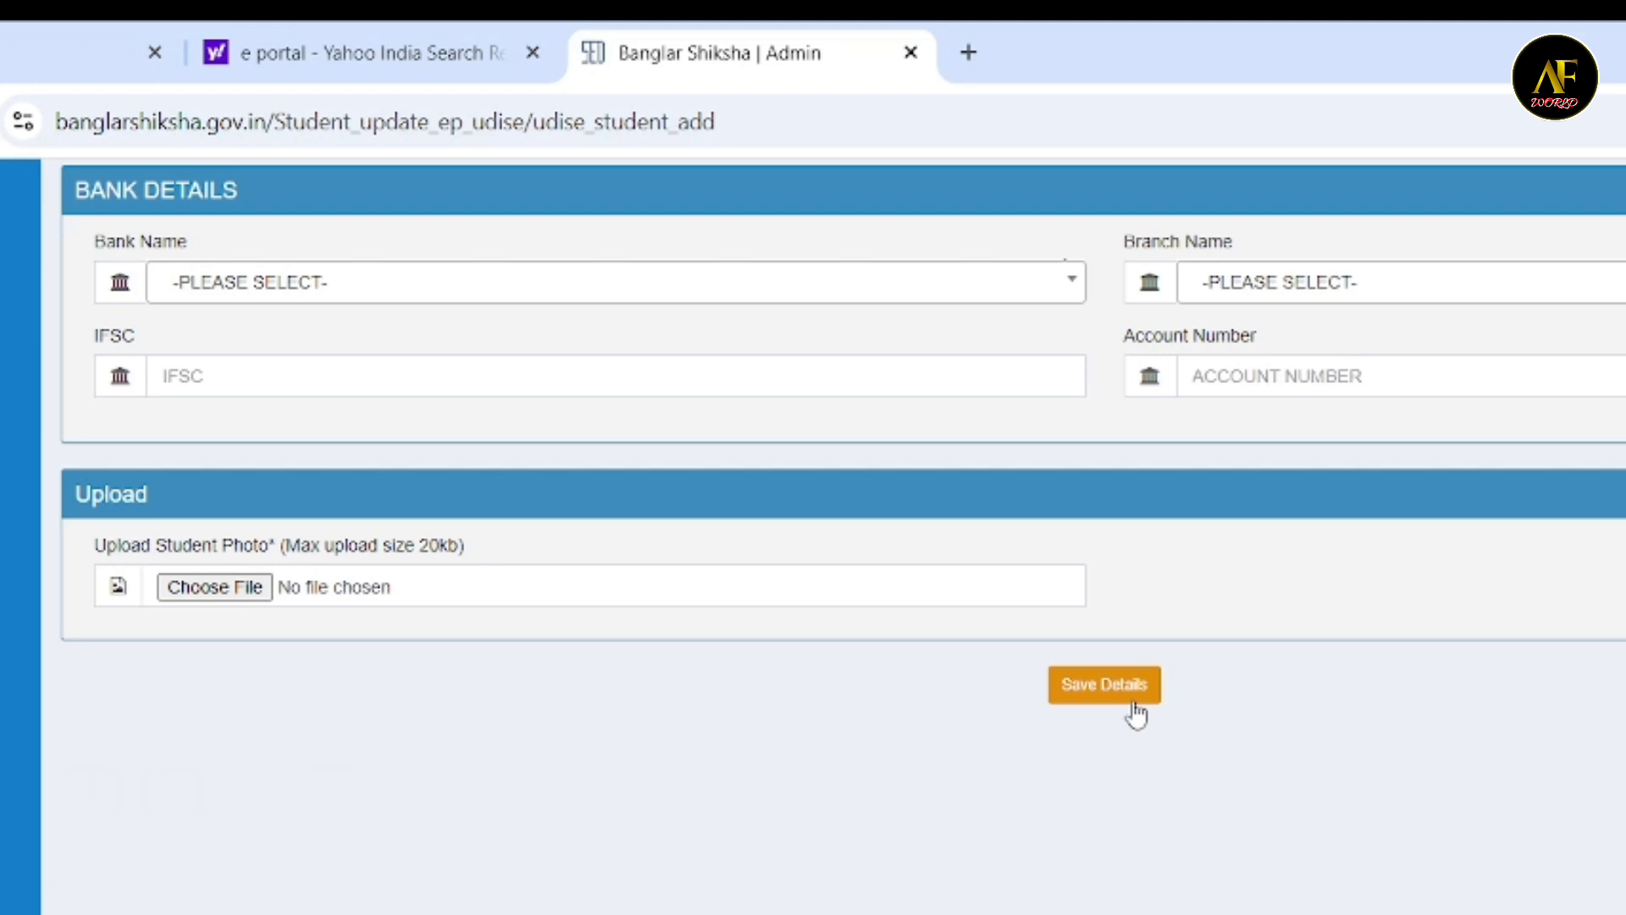
- Review the form's entries from the bank details back up to the student's nationality and BPL beneficiary fields
scroll(1135, 716, up, 8)
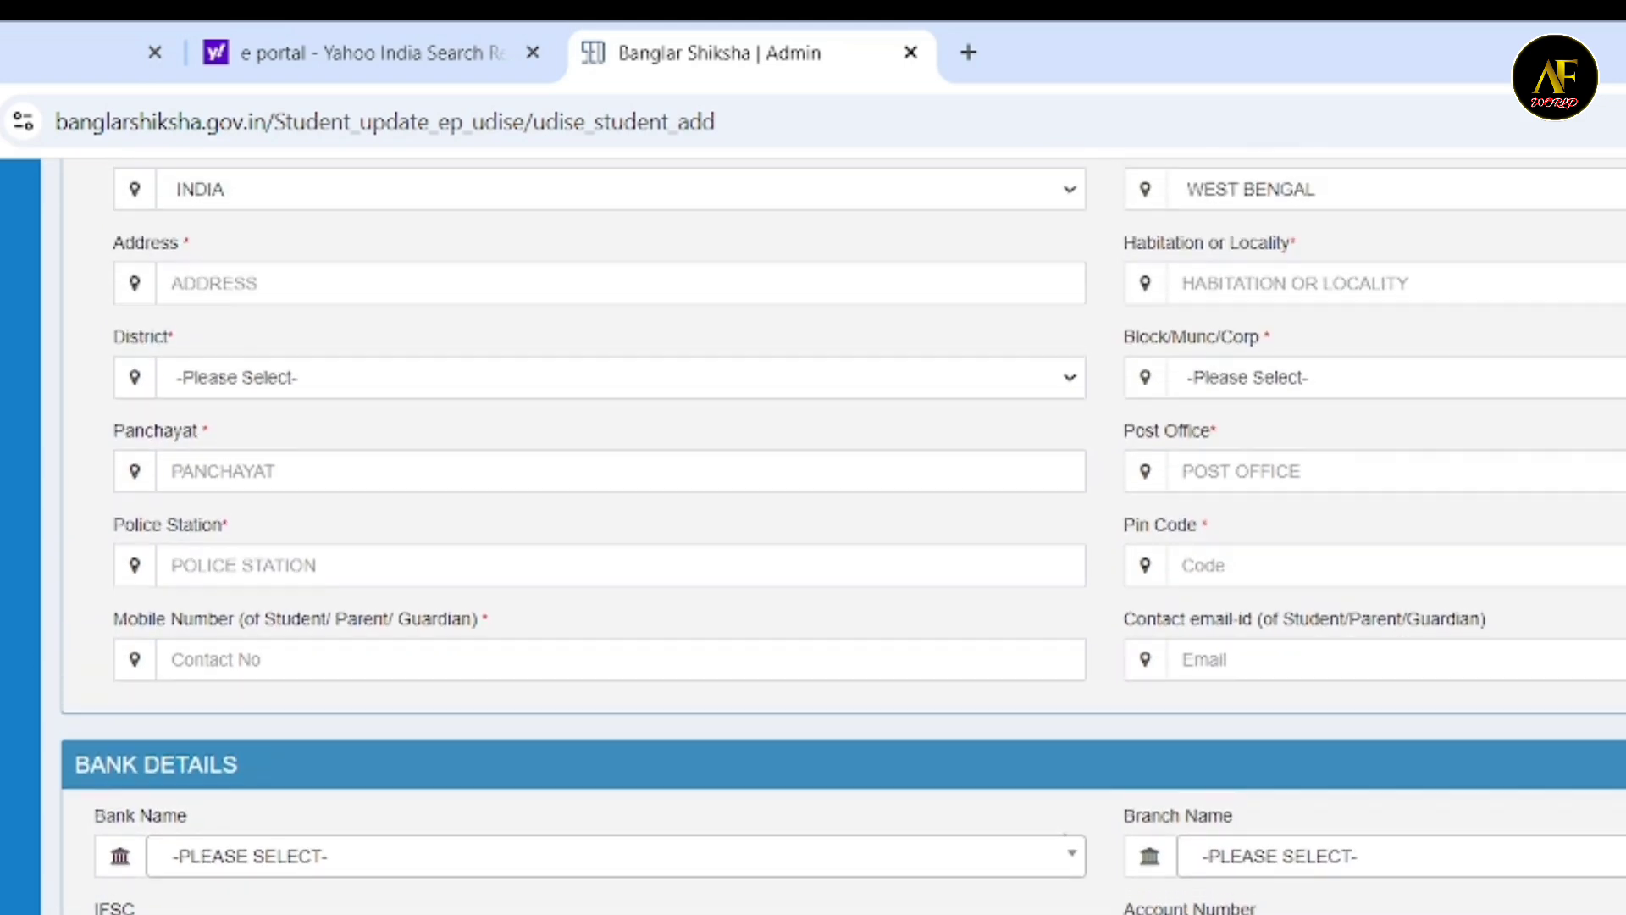
scroll(842, 540, up, 6)
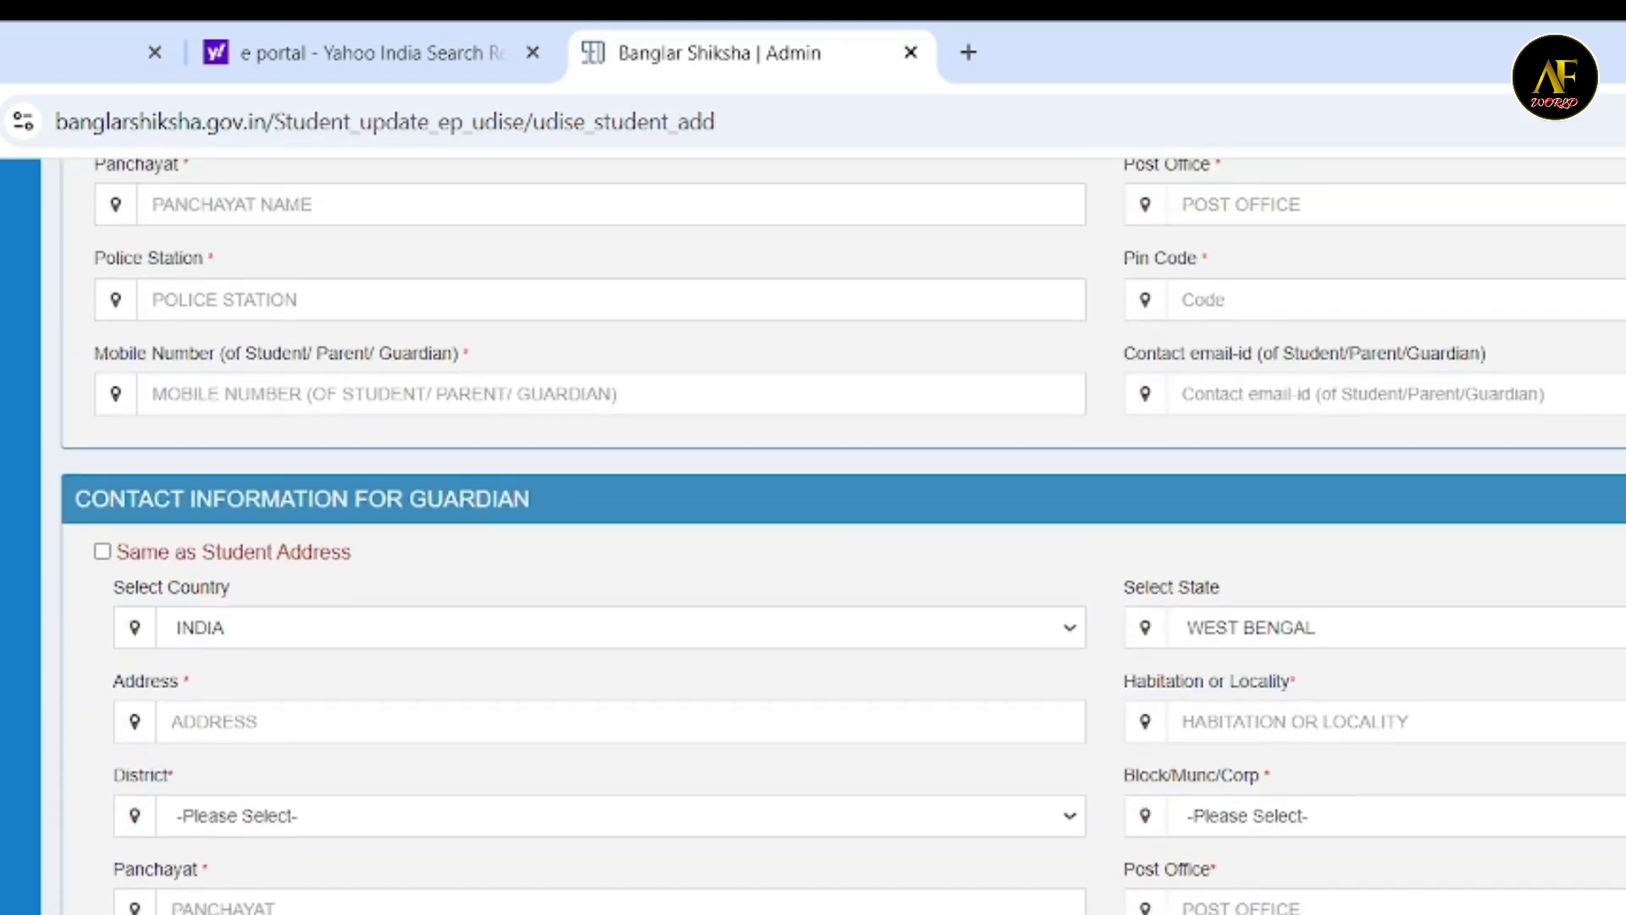
scroll(842, 540, up, 1)
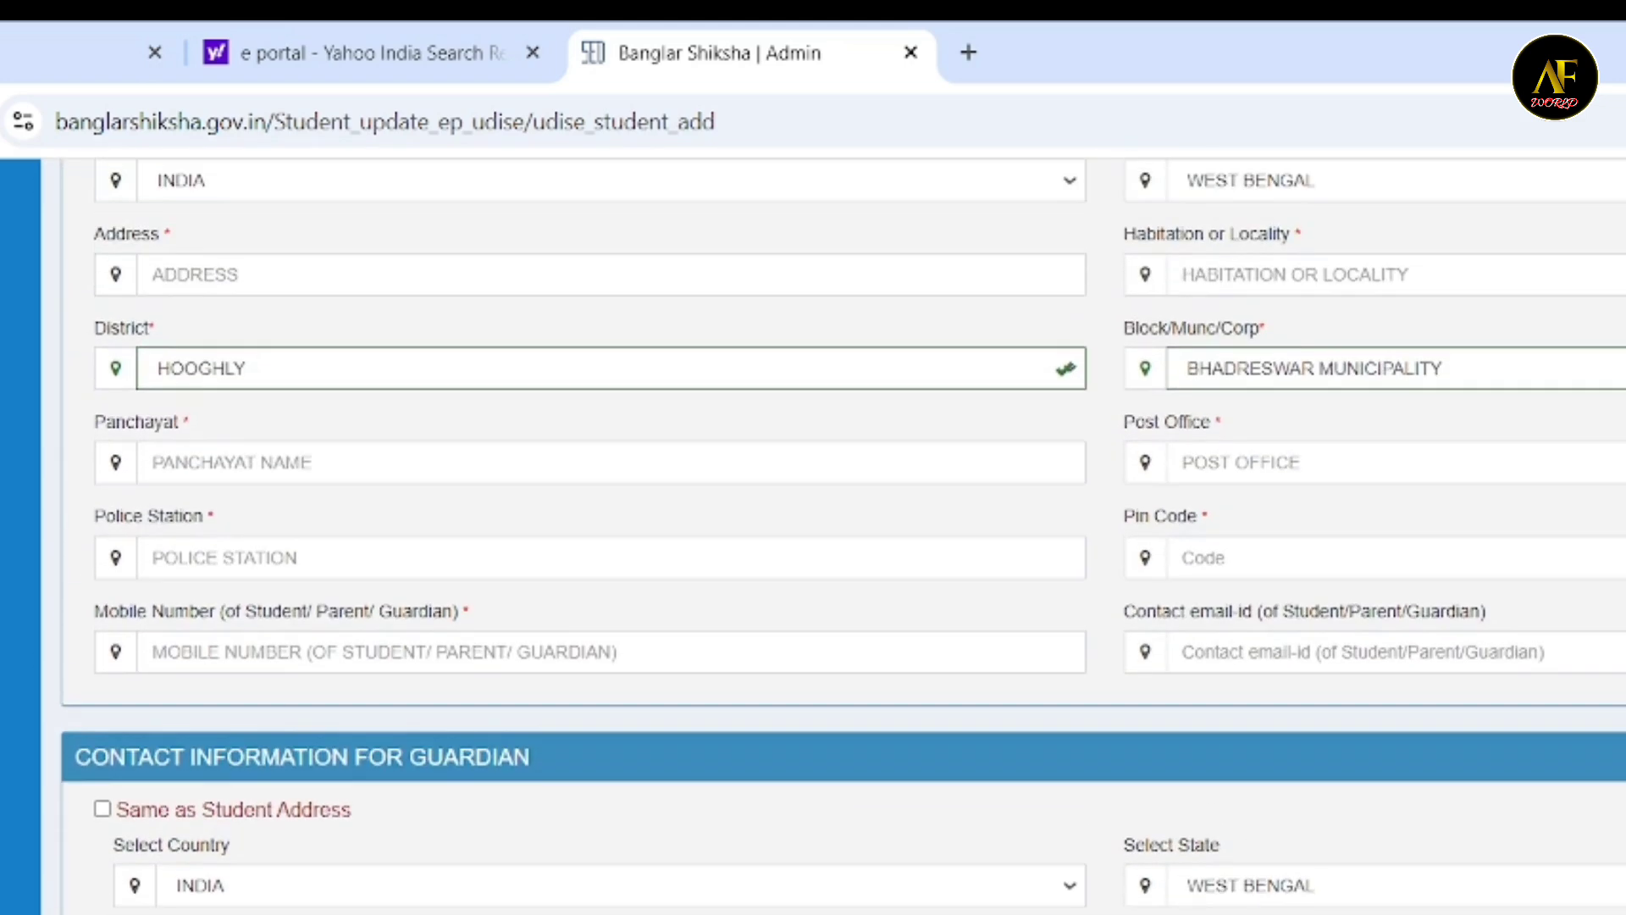
scroll(842, 540, up, 5)
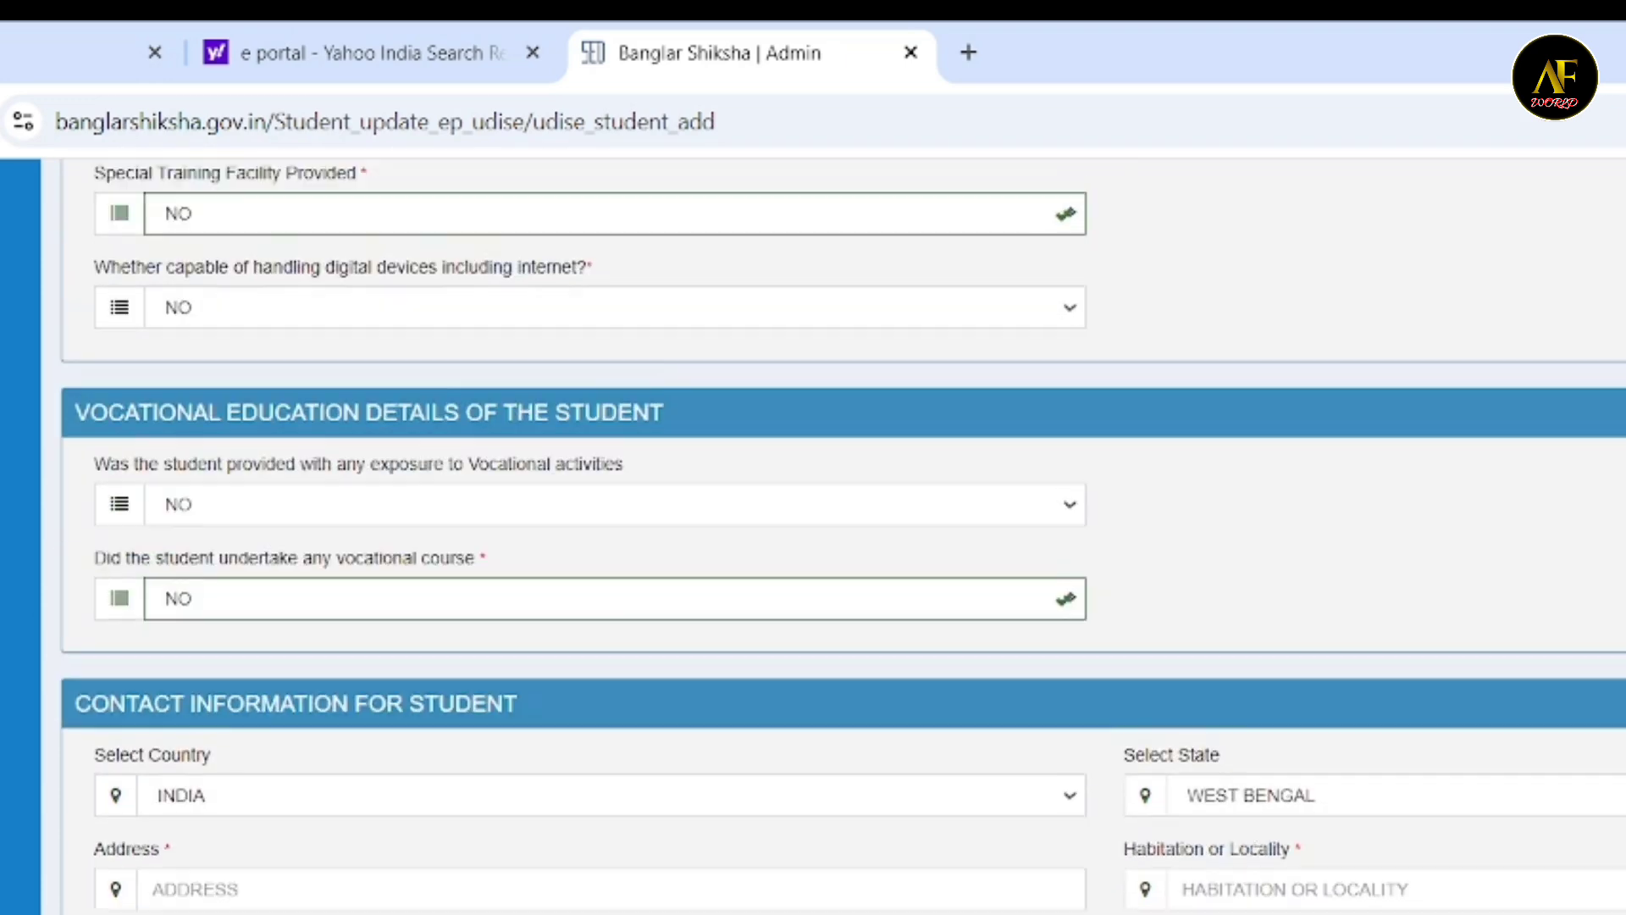
scroll(842, 539, up, 2)
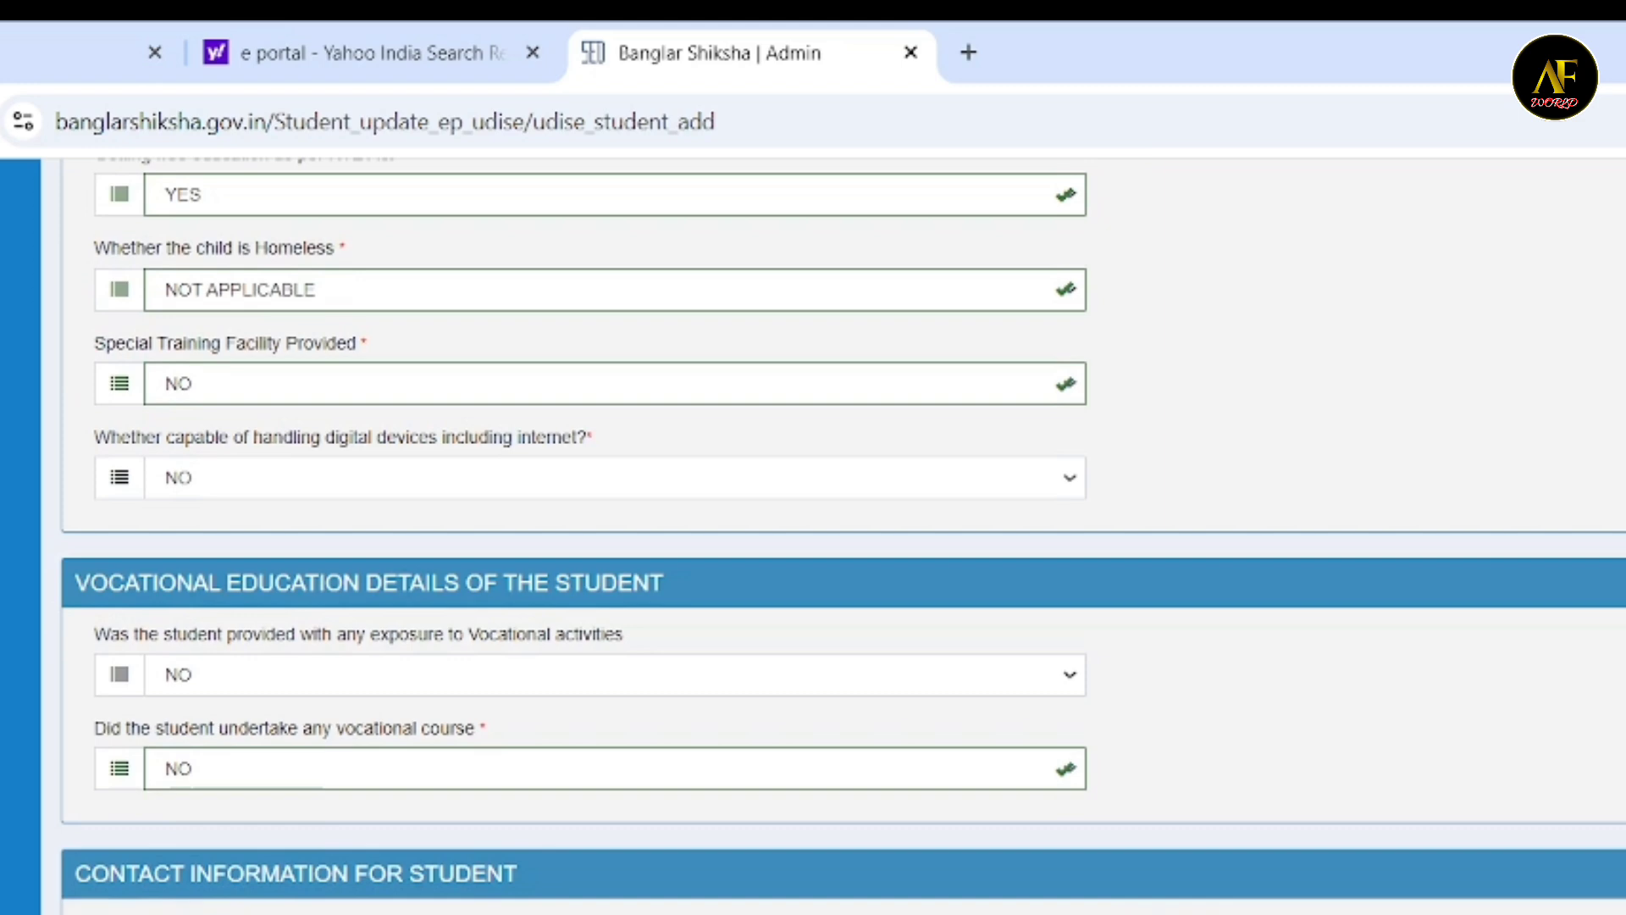
scroll(842, 540, up, 4)
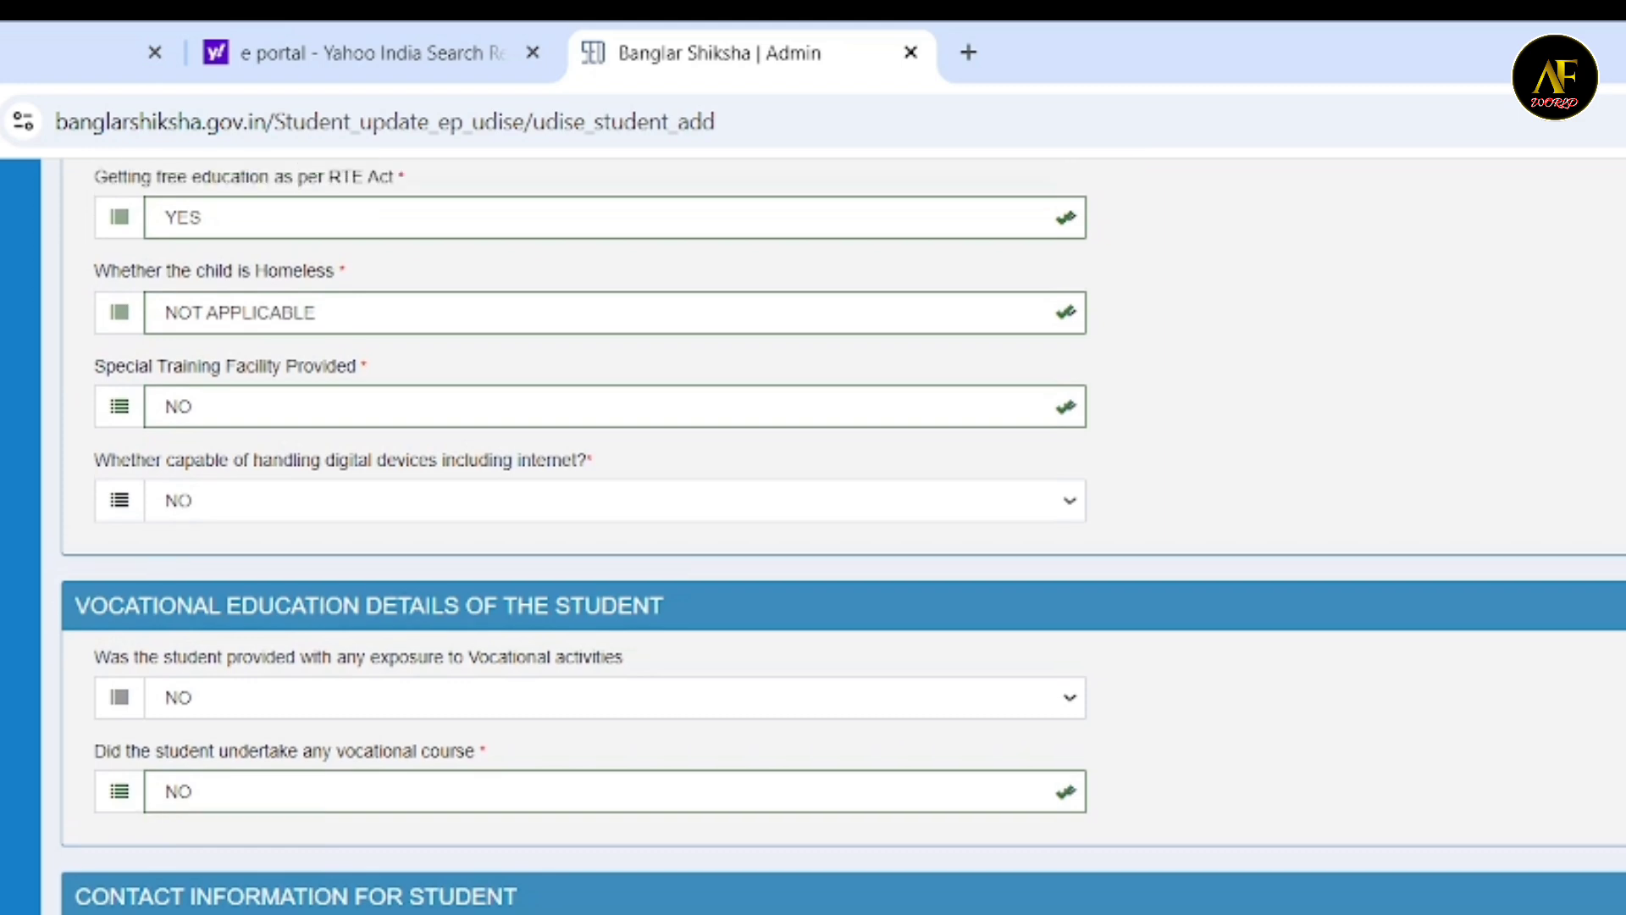
scroll(842, 540, up, 5)
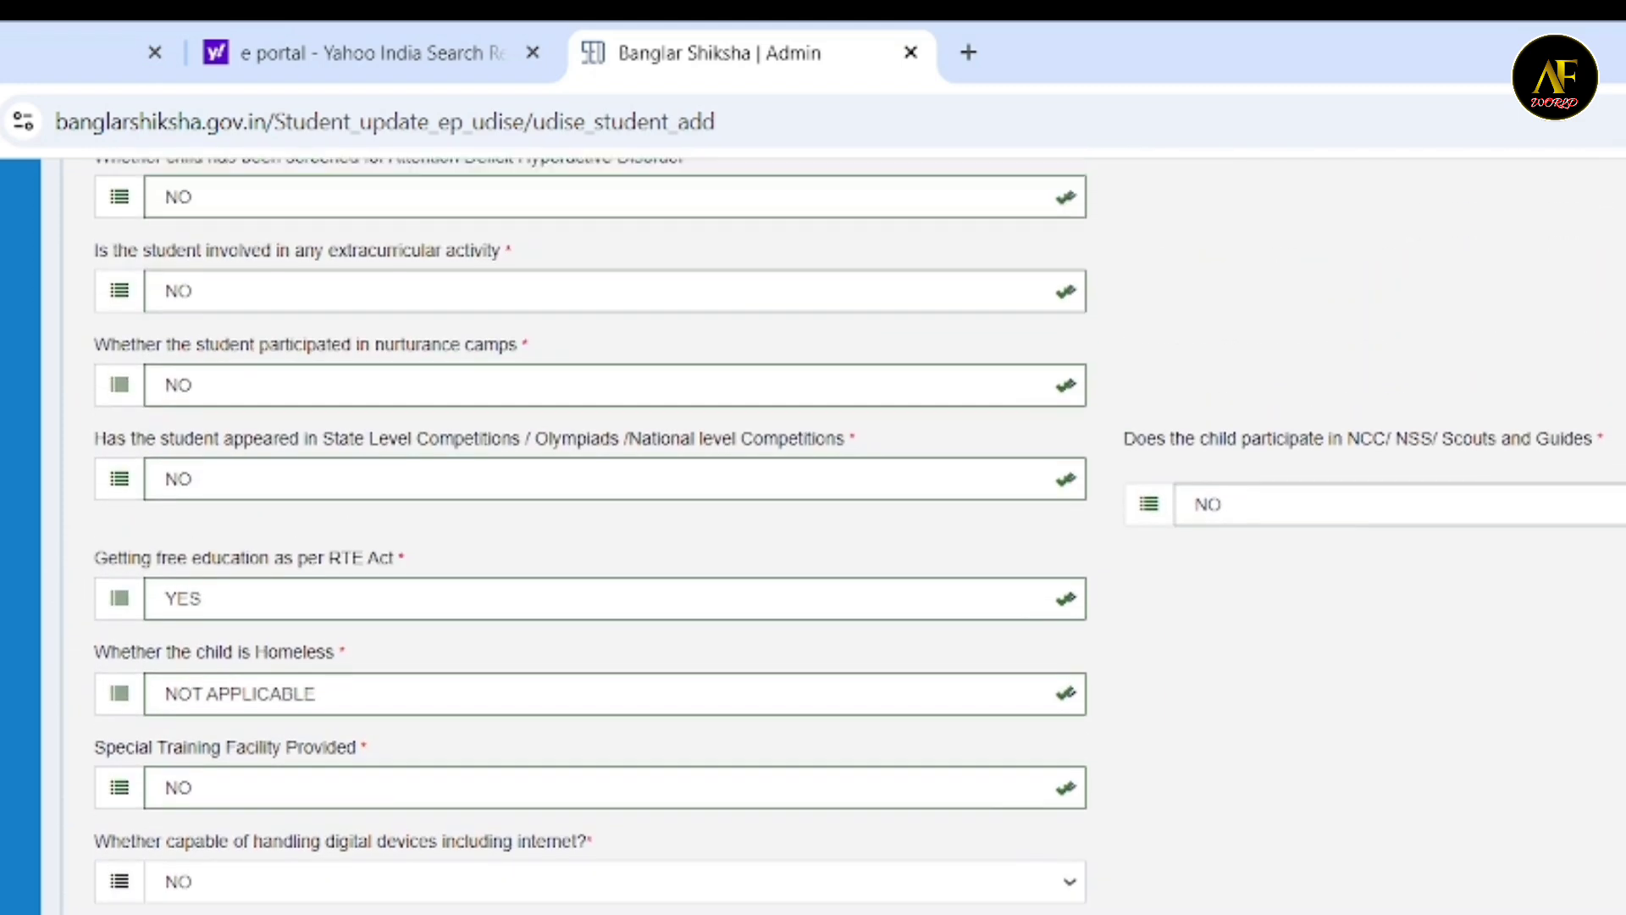
scroll(842, 539, up, 5)
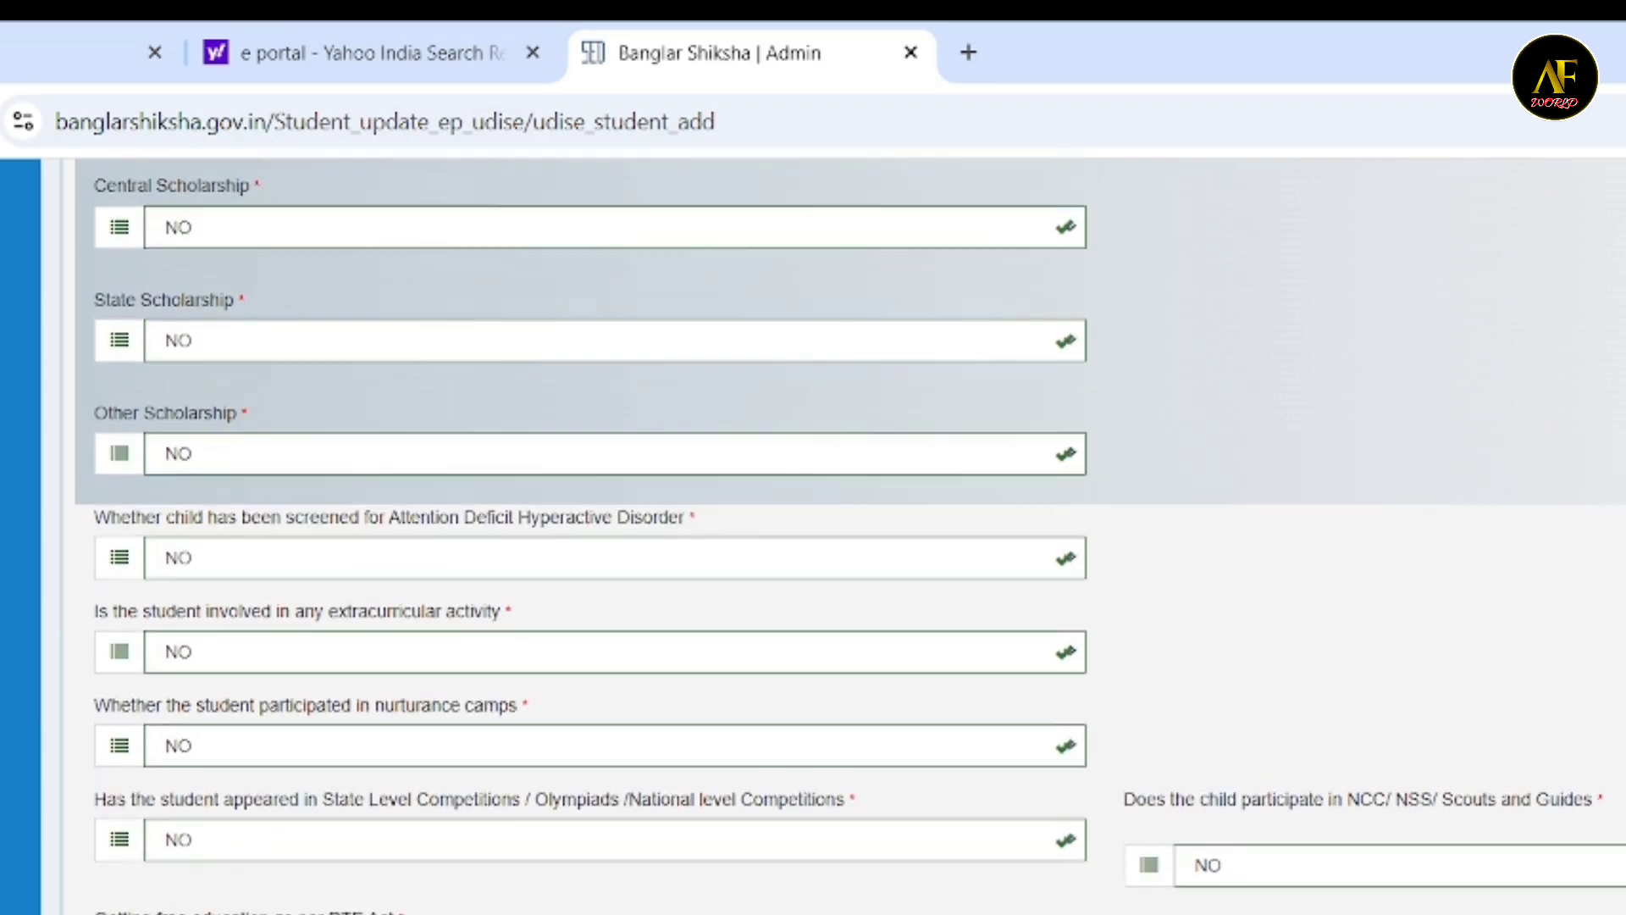
scroll(842, 540, up, 3)
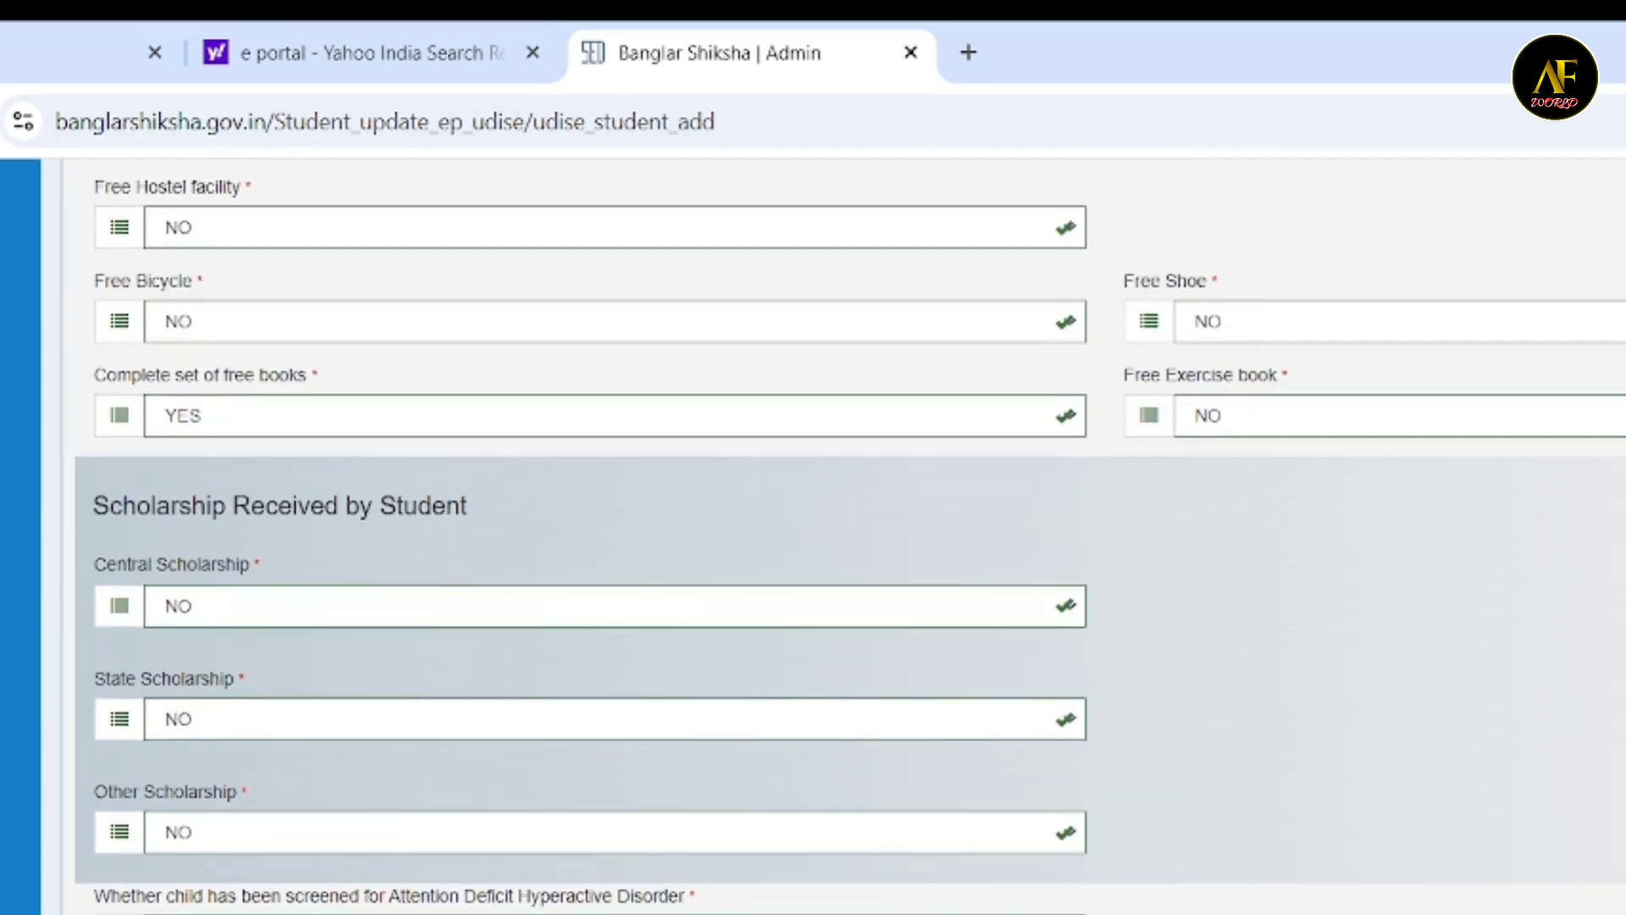
scroll(842, 540, up, 15)
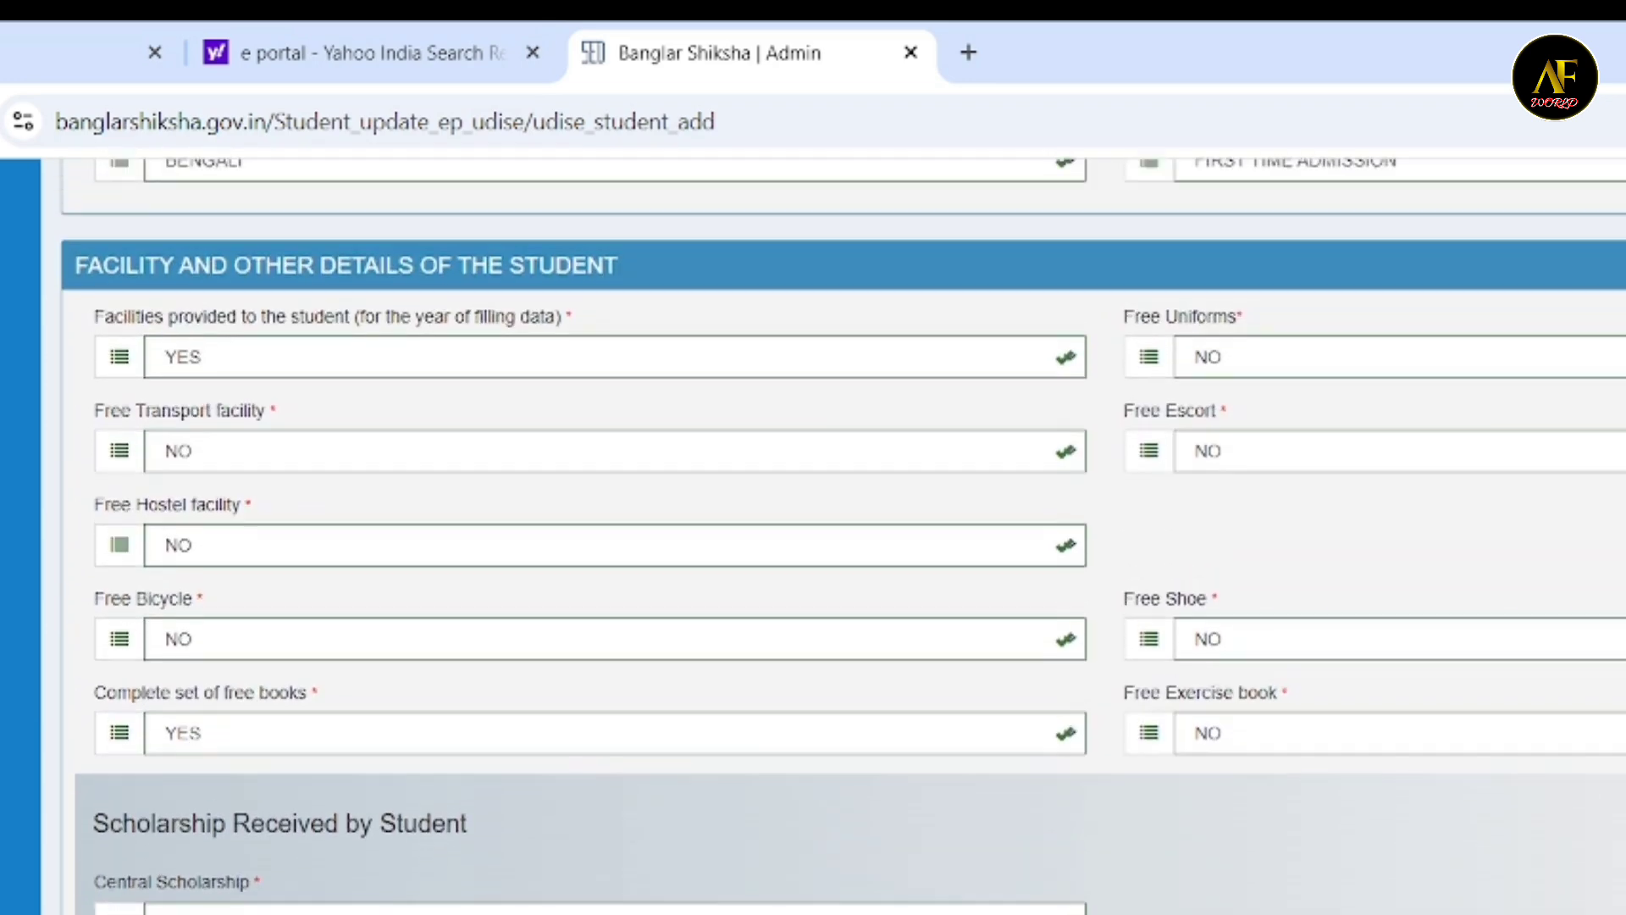
scroll(814, 537, up, 18)
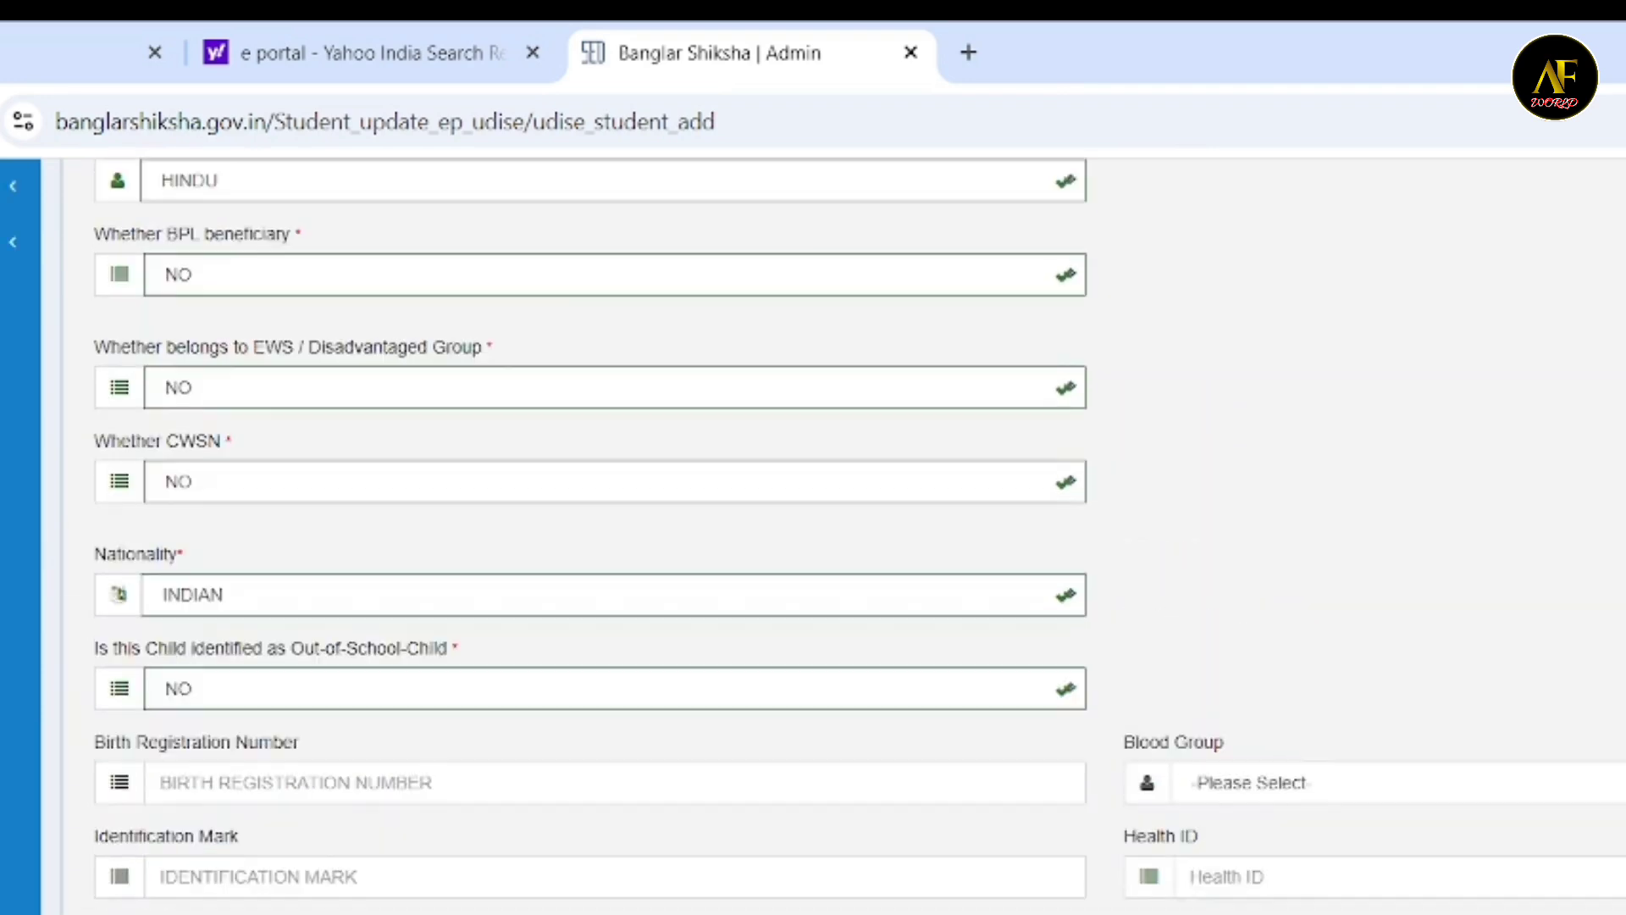